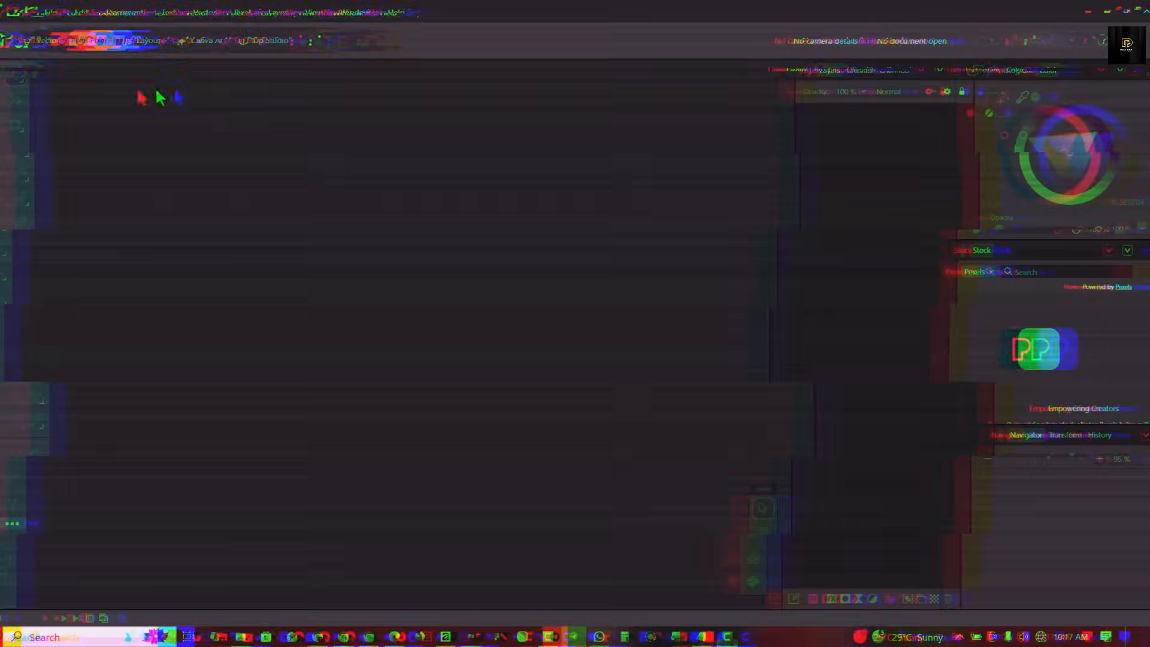
Create a 4 × 5 in document from the SOCIAL MEDIA FLYER preset and switch to the Pixel studio.
left_click(49, 11)
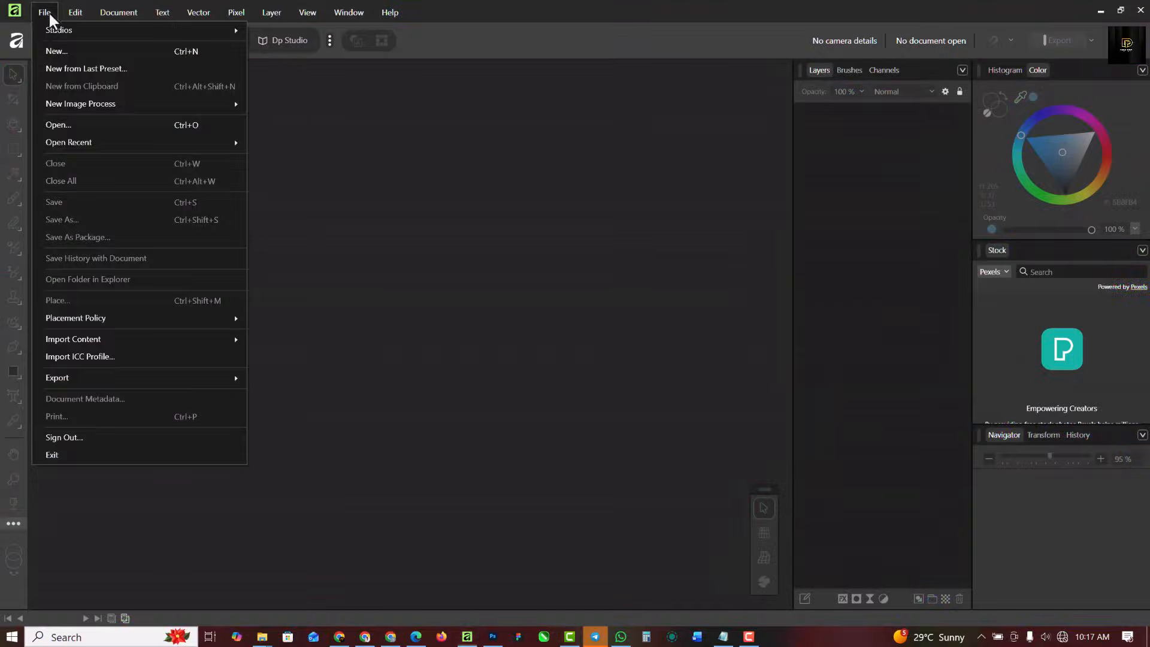
left_click(55, 52)
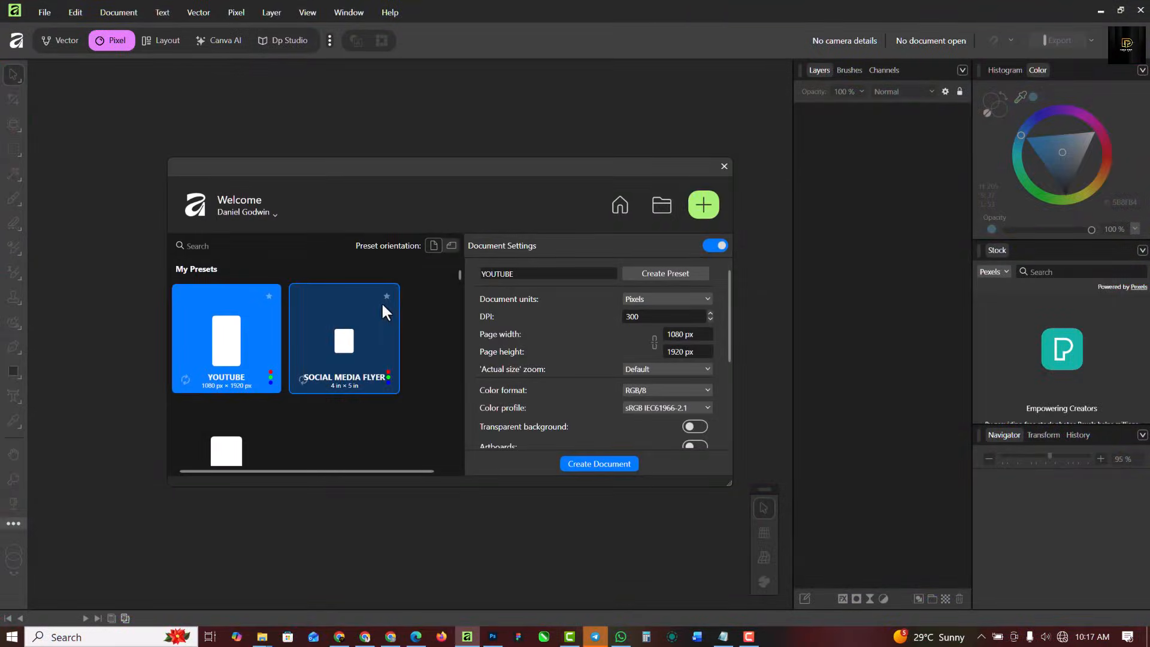
left_click(393, 367)
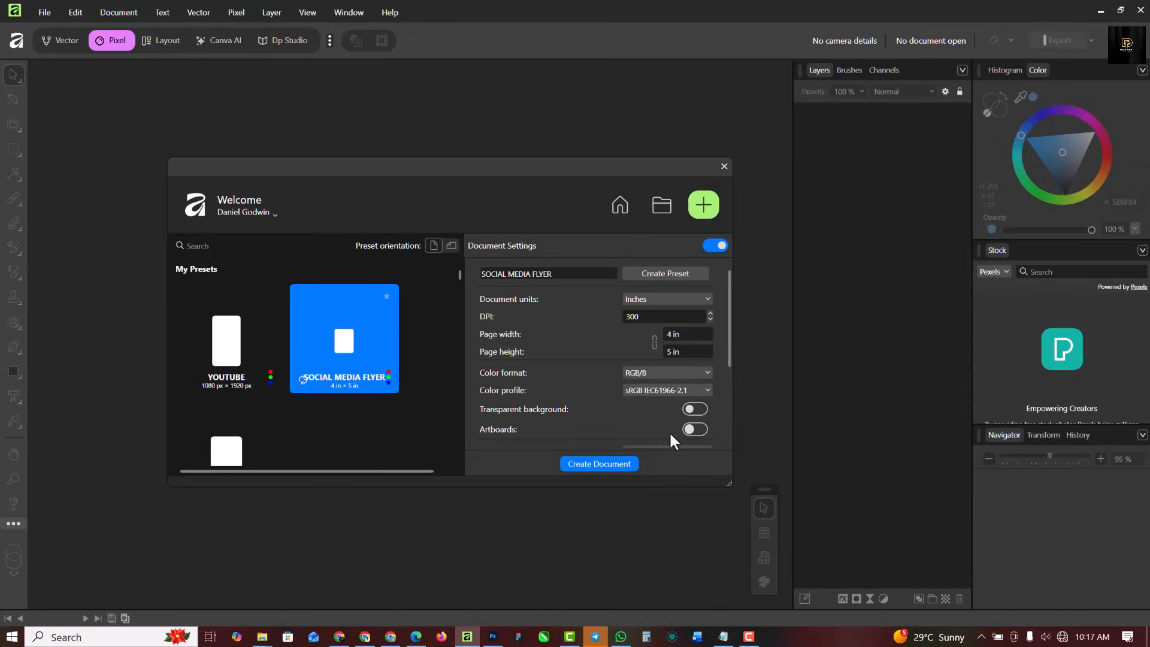
left_click(621, 469)
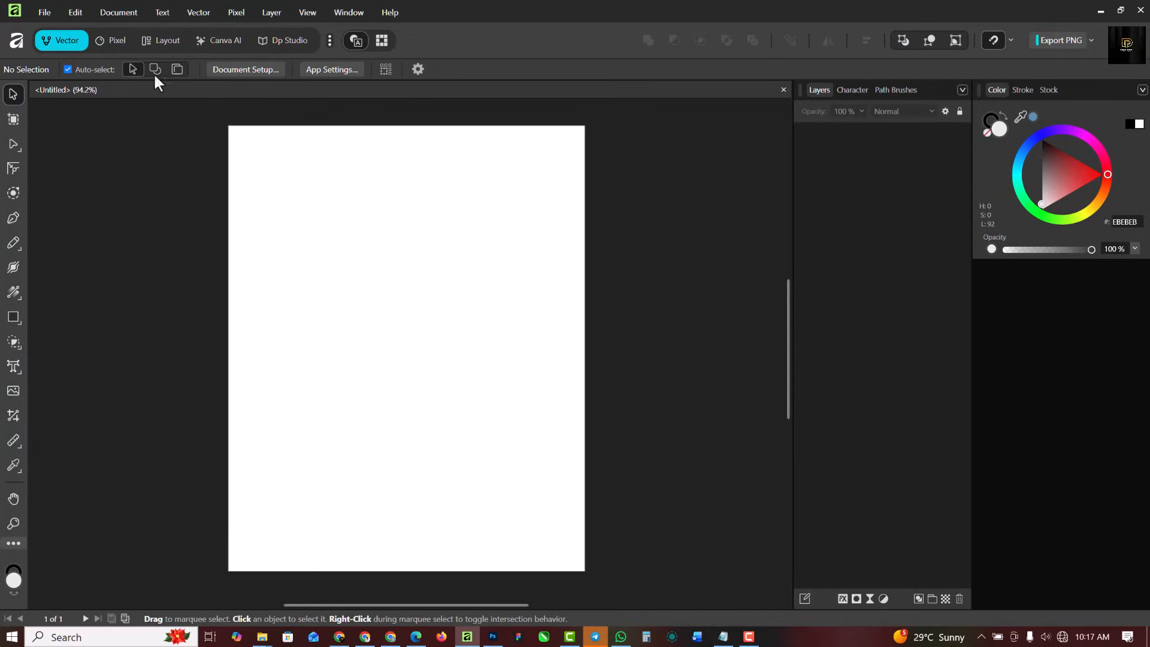
left_click(112, 42)
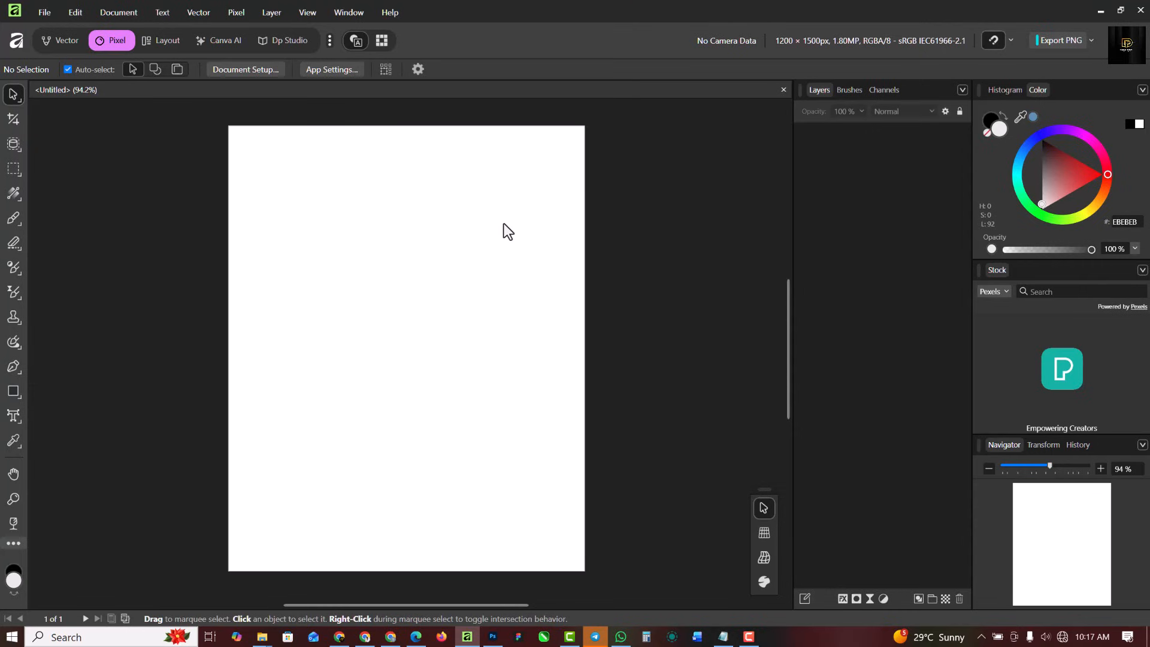
Draw a rectangle slightly larger than the page so it covers the whole canvas as a background.
left_click(15, 393)
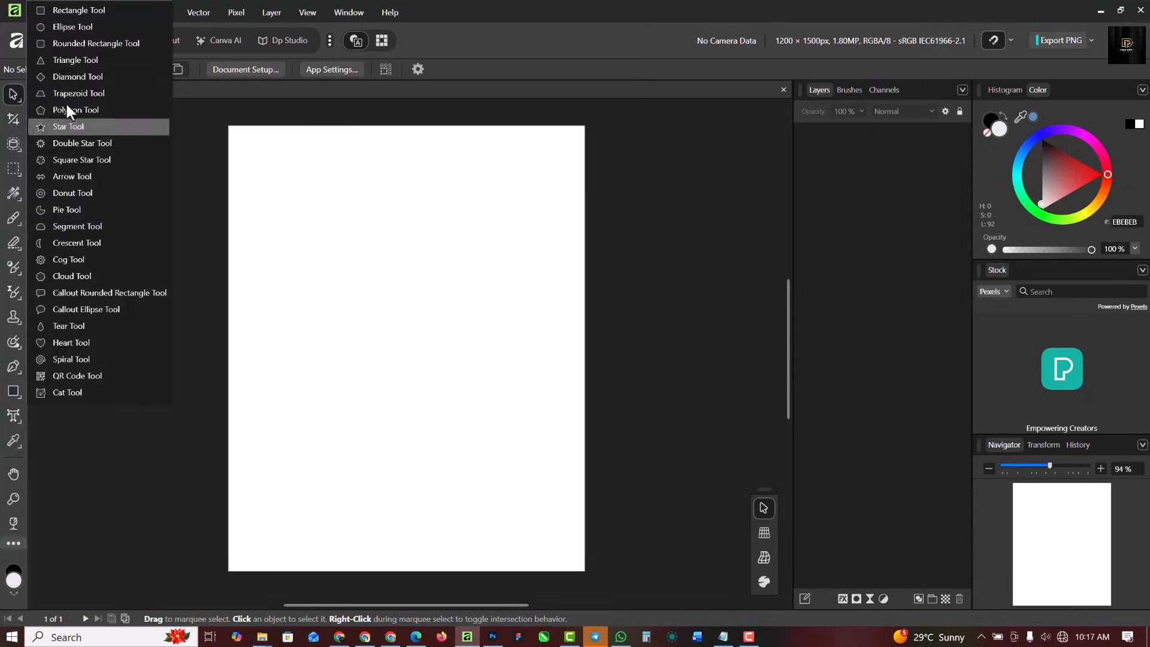
left_click(214, 118)
left_click_drag(226, 118, 598, 518)
scroll(480, 393, "down", 3)
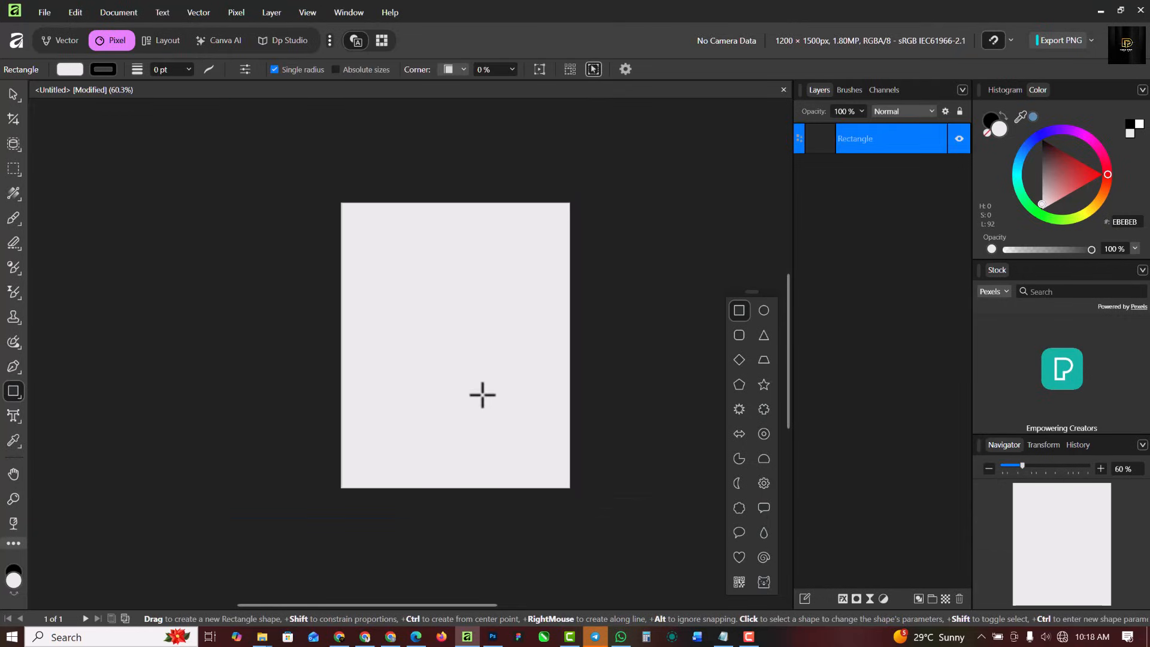
scroll(477, 356, "up", 4)
Place the cut-out image of the woman in a hat from the RESOURCE folder and move it to the page's lower middle.
mouse_move(271, 636)
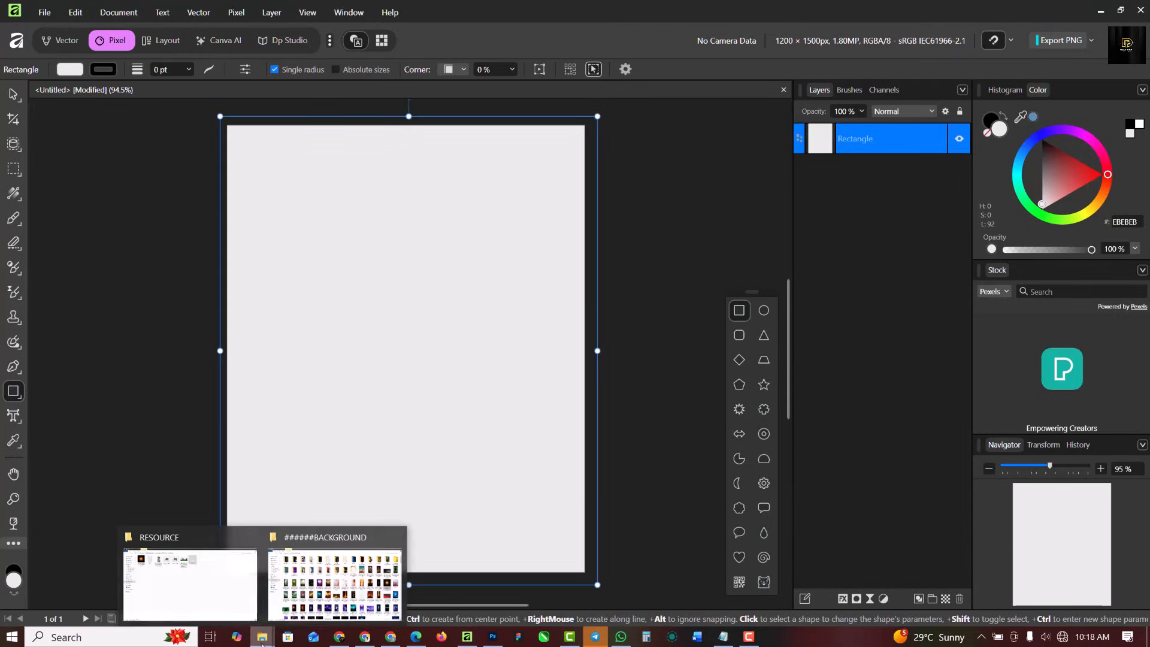
left_click(185, 587)
left_click(310, 96)
left_click_drag(310, 96, 458, 305)
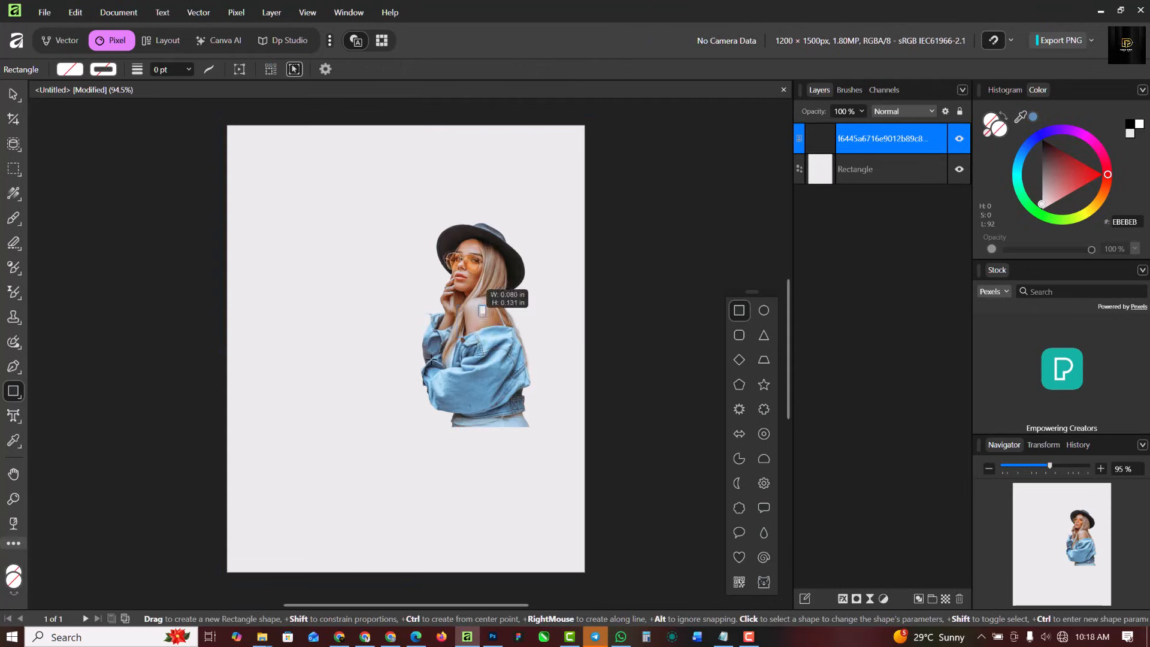
left_click(458, 305)
key("ctrl+z")
left_click(14, 94)
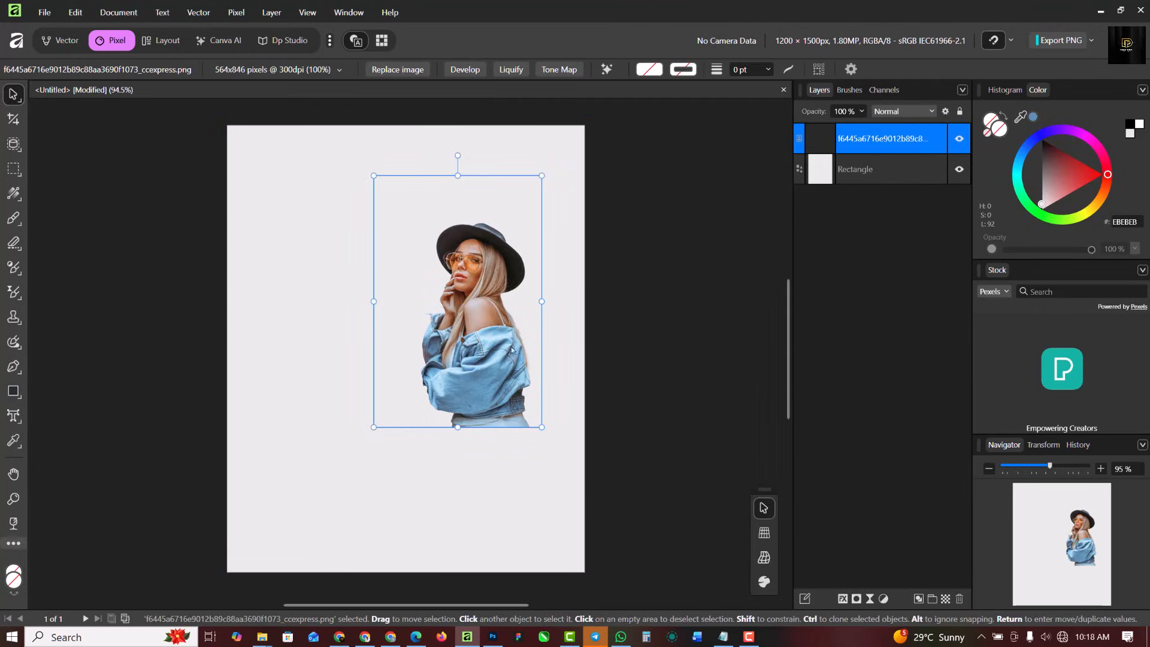
left_click_drag(473, 288, 437, 357)
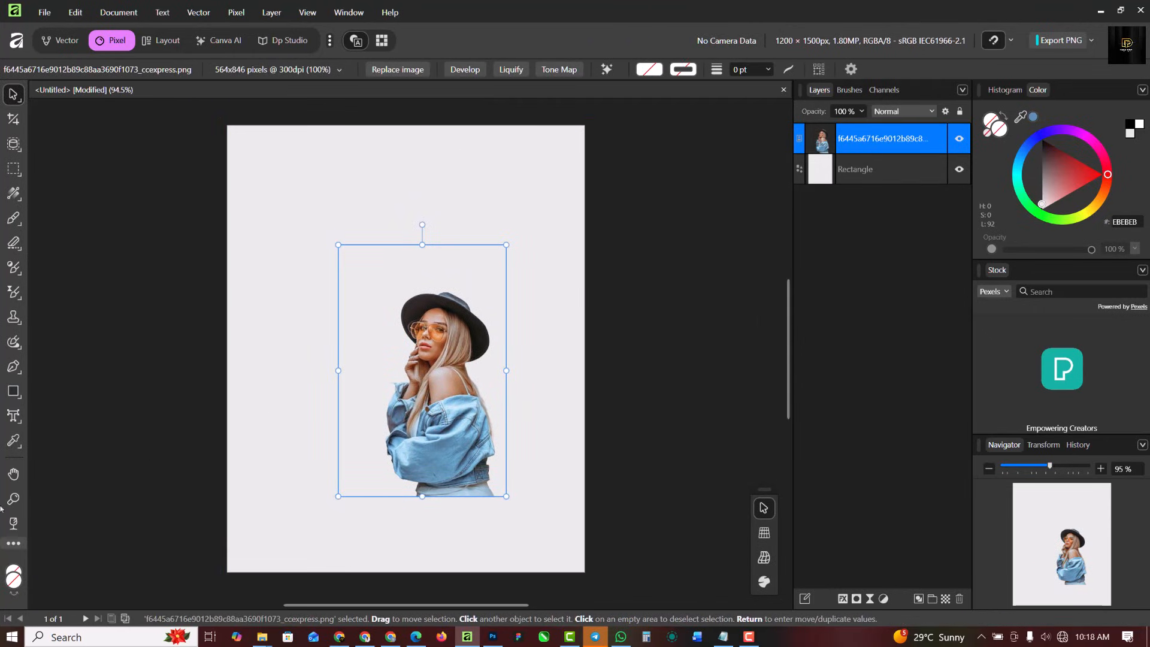
Fill the background rectangle with blue 4C7CA4 sampled from the denim jacket and hide the woman's image layer.
left_click(525, 182)
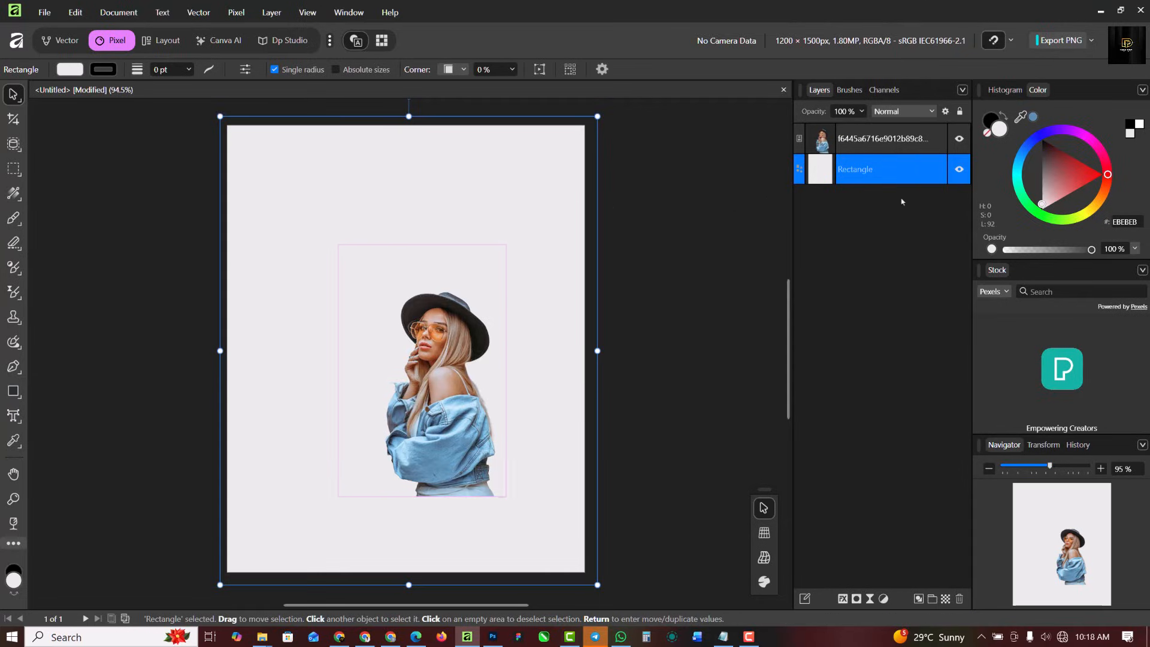
left_click_drag(1020, 116, 442, 428)
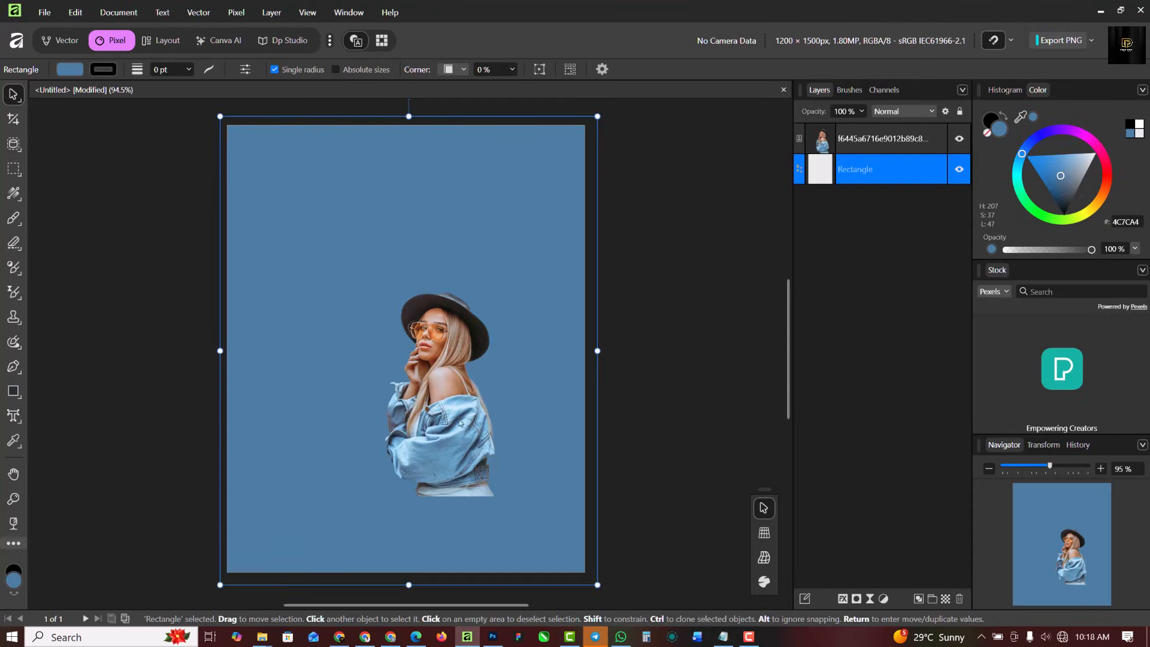
left_click(451, 433)
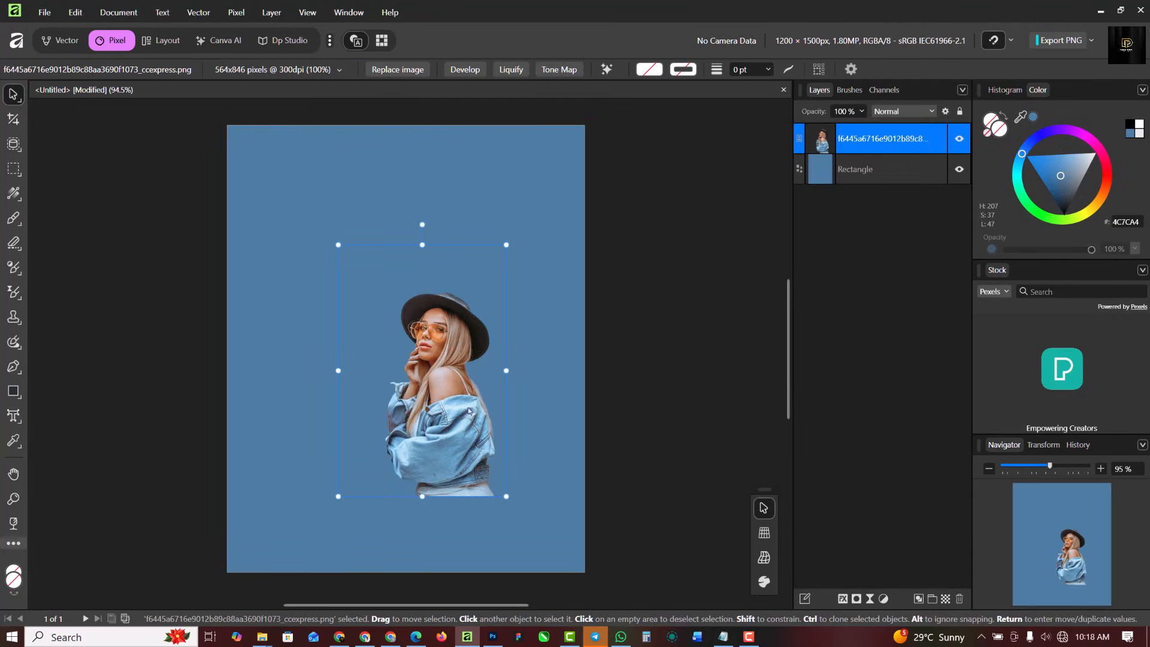
left_click(960, 139)
left_click(714, 303)
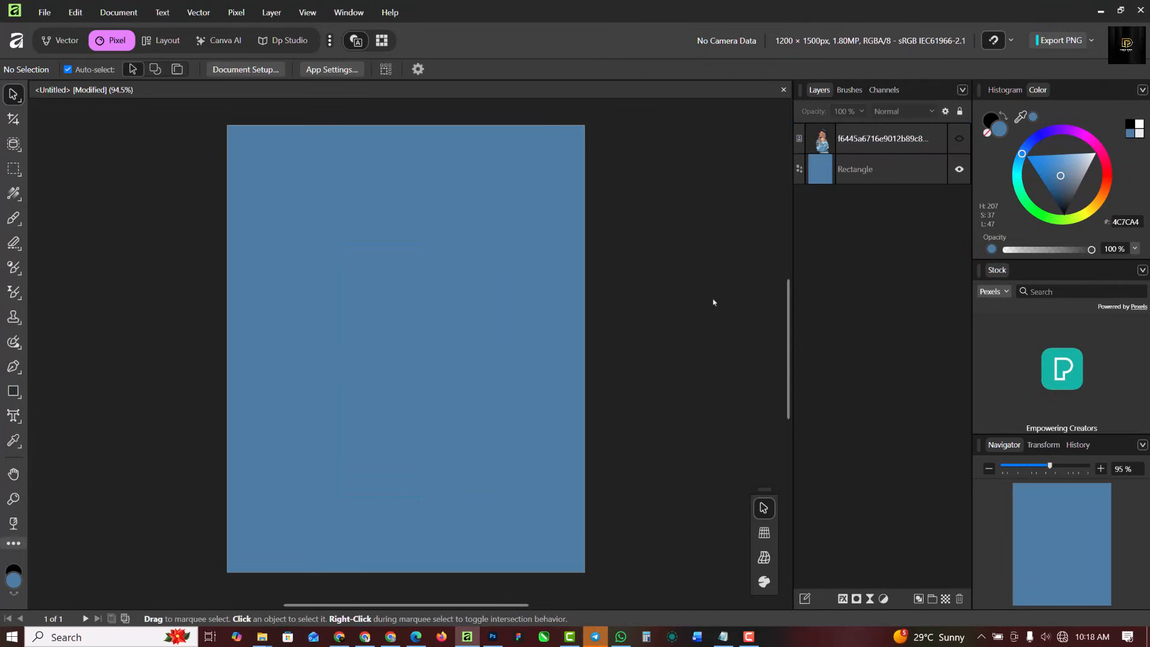
Add the art text CHILL over the background rectangle, enlarge it to about 68.6 pt and centre it horizontally.
left_click(929, 177)
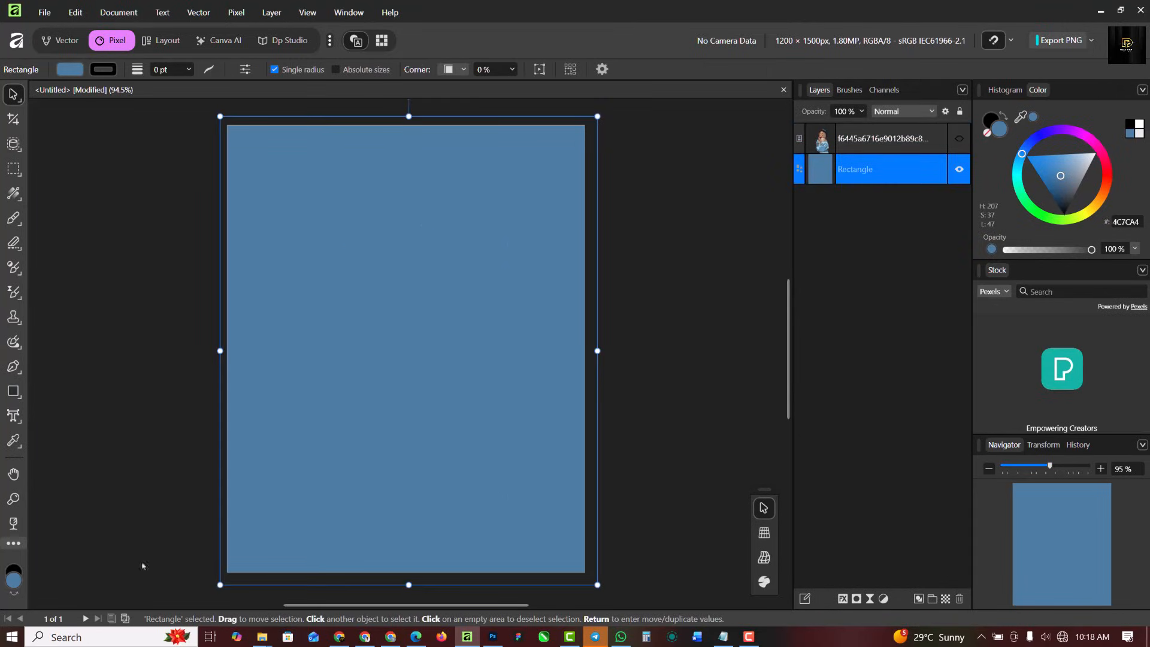
left_click(13, 415)
left_click(60, 414)
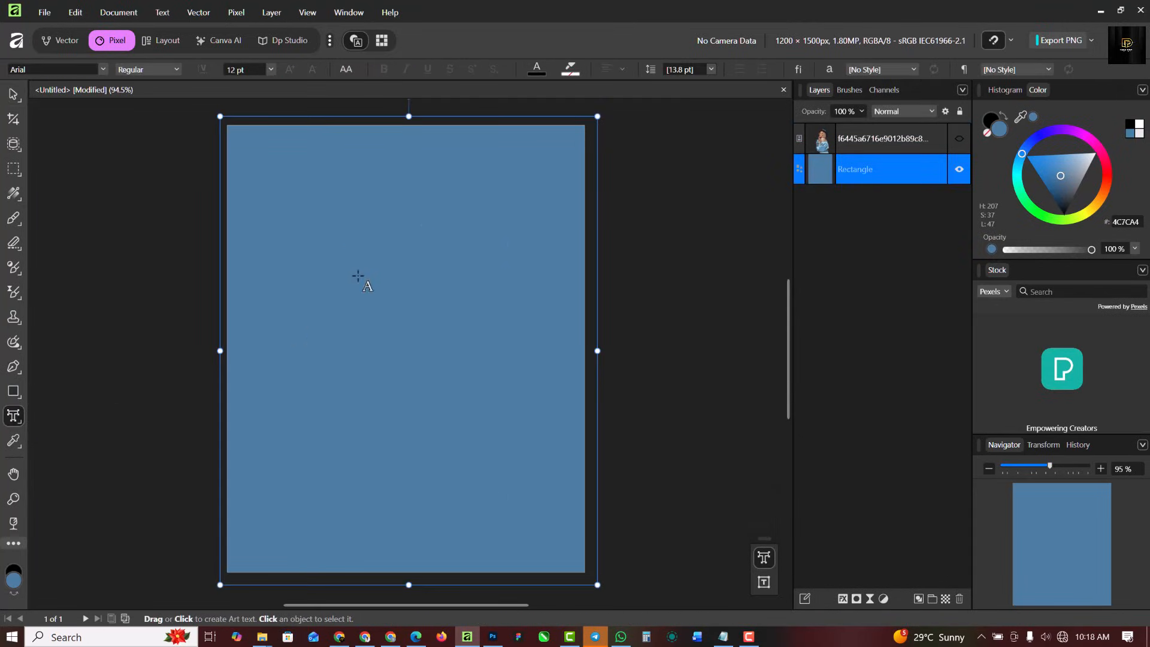
left_click(363, 281)
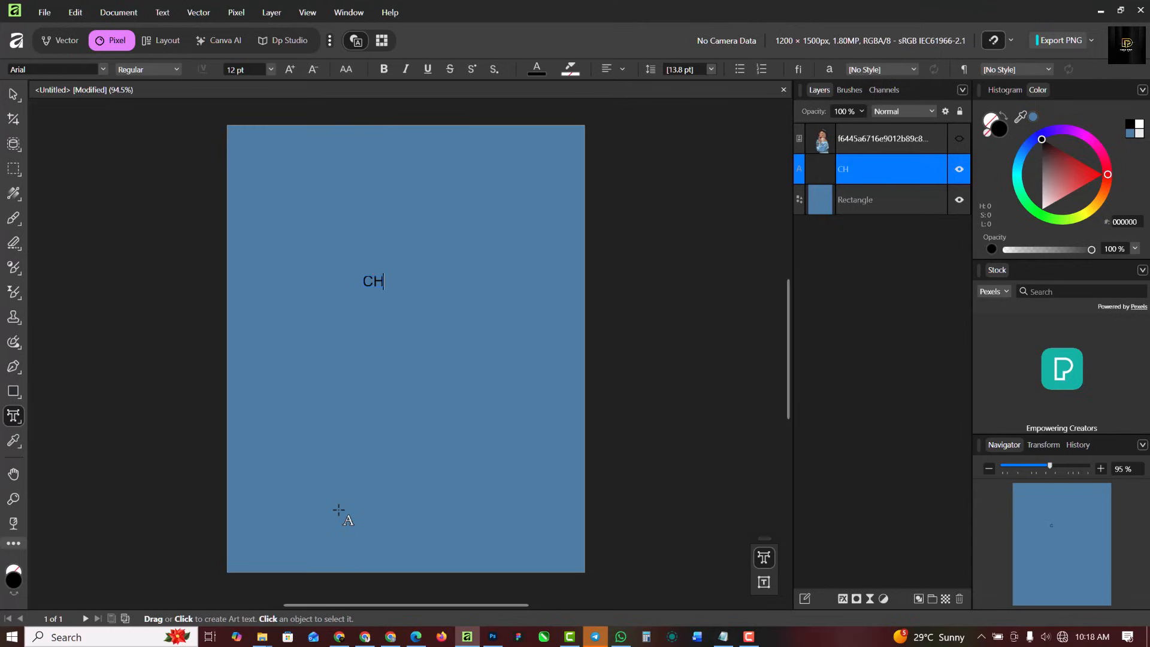
left_click(13, 94)
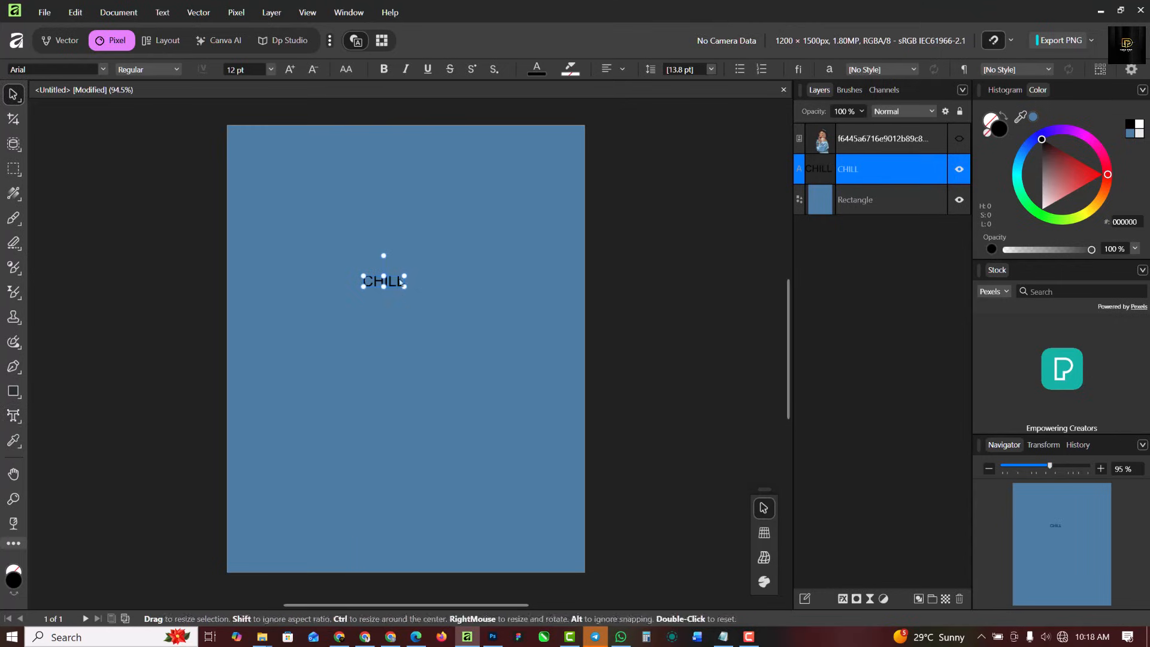
left_click_drag(405, 287, 563, 472)
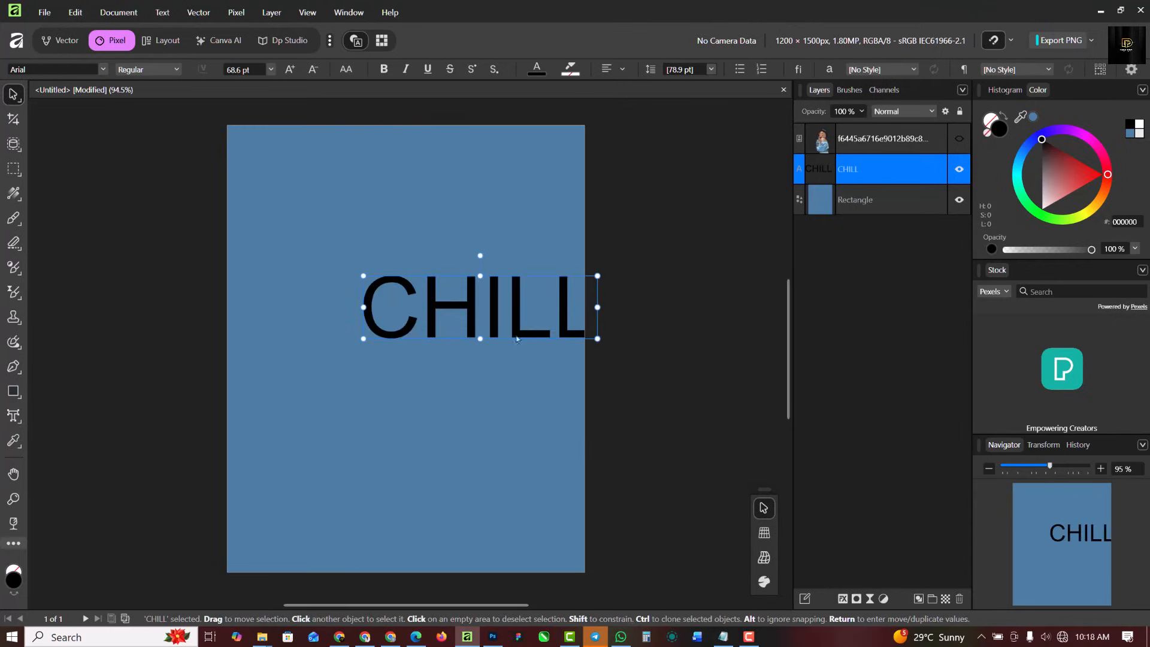
left_click_drag(479, 307, 408, 297)
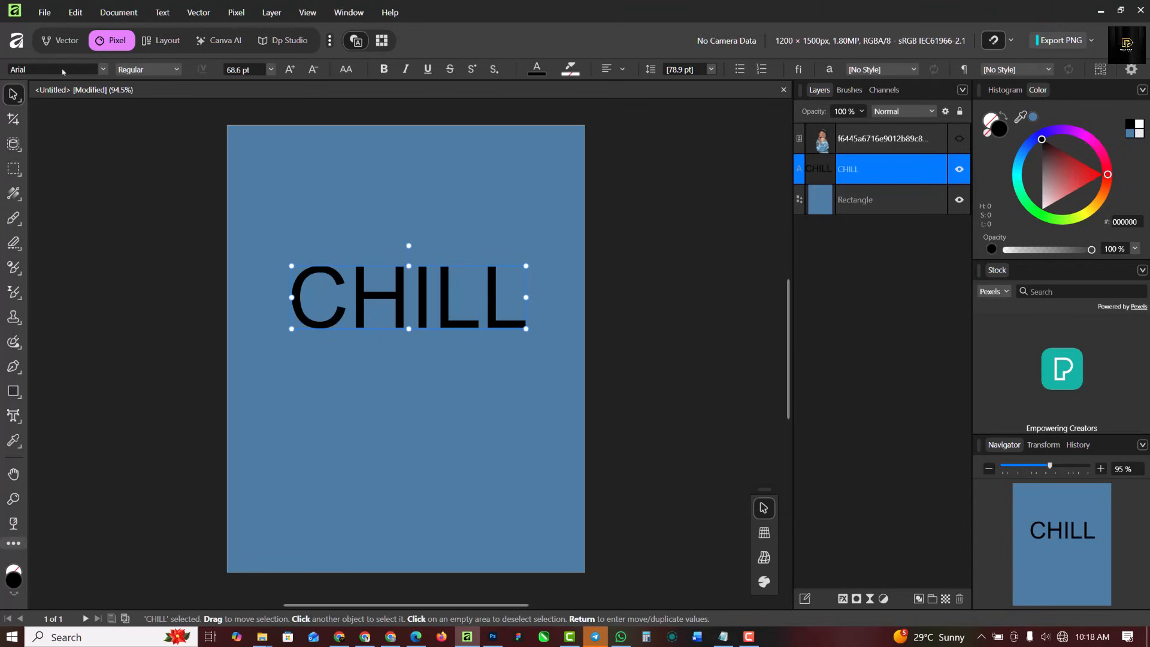
Set the CHILL text's font to Kenyan Coffee and look at the favourite fonts.
left_click(62, 71)
type("KENY")
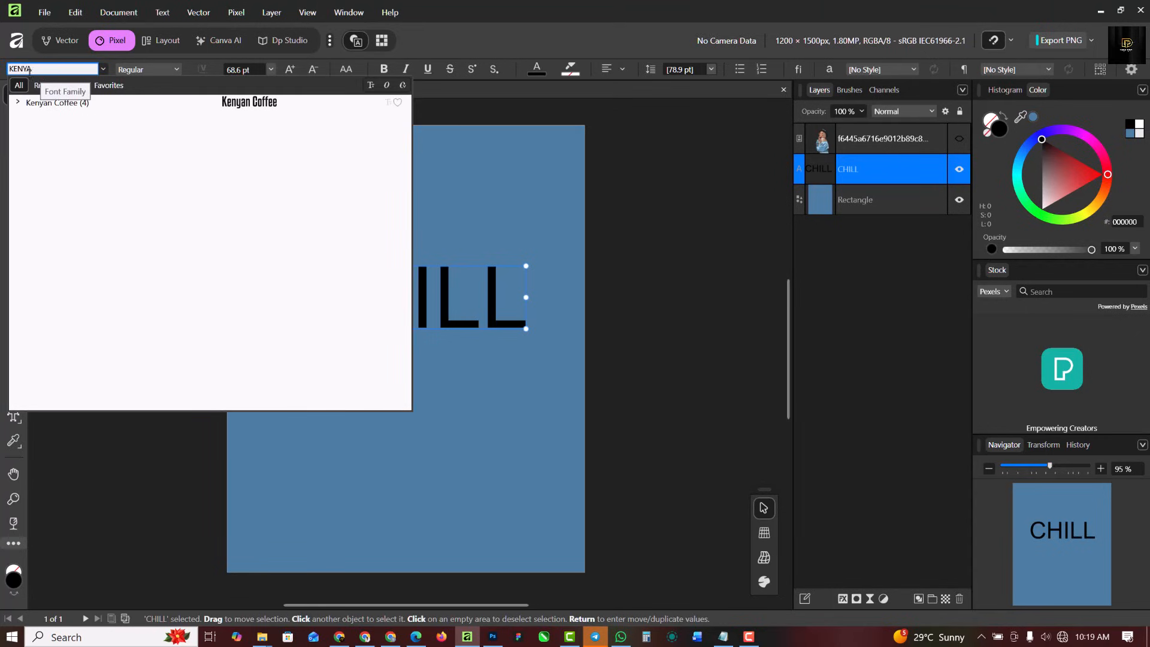
type("A")
left_click(252, 102)
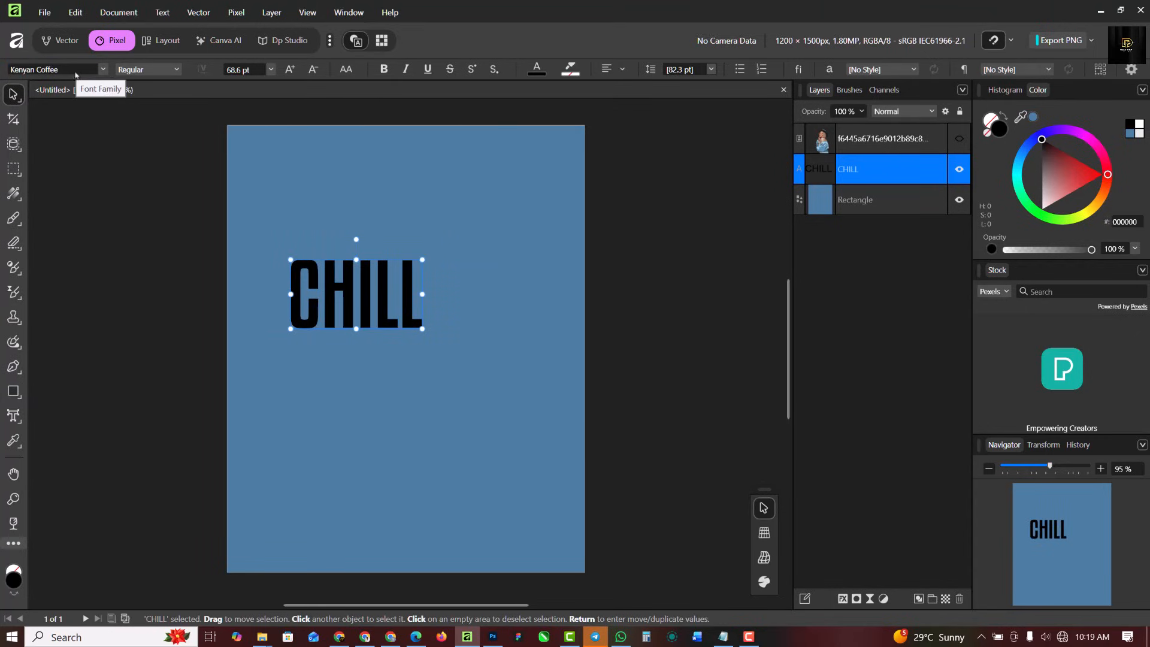
left_click(103, 70)
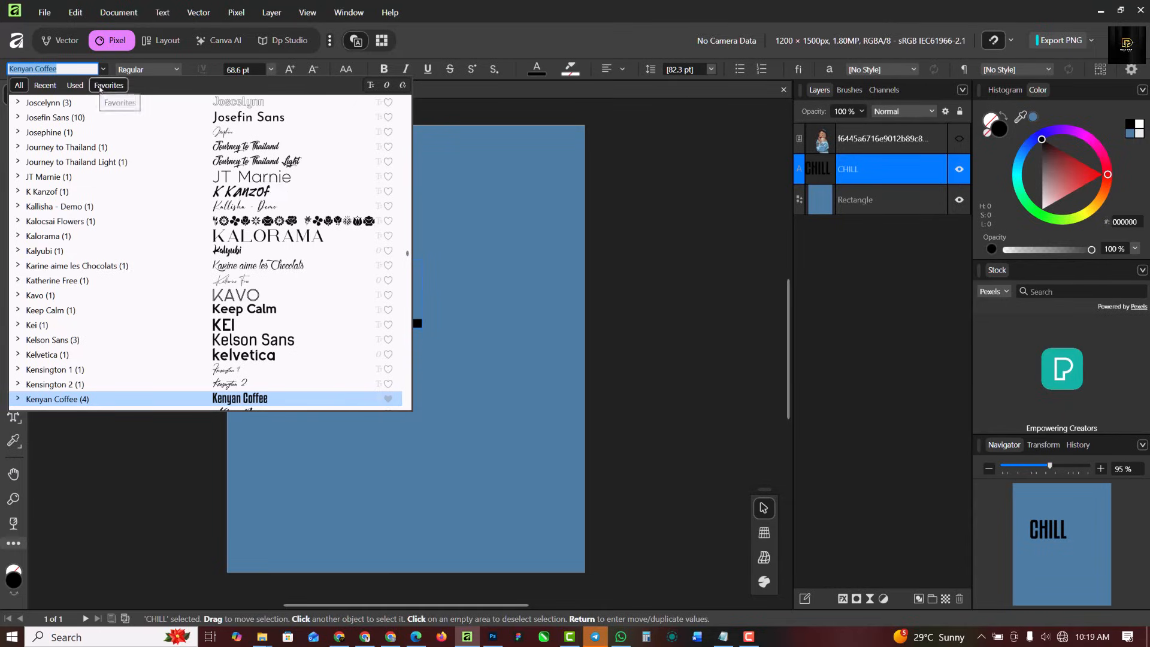
left_click(108, 86)
left_click(570, 300)
Enlarge CHILL to about 123.8 pt, position it in the page's upper middle and colour it white.
left_click_drag(368, 301, 395, 318)
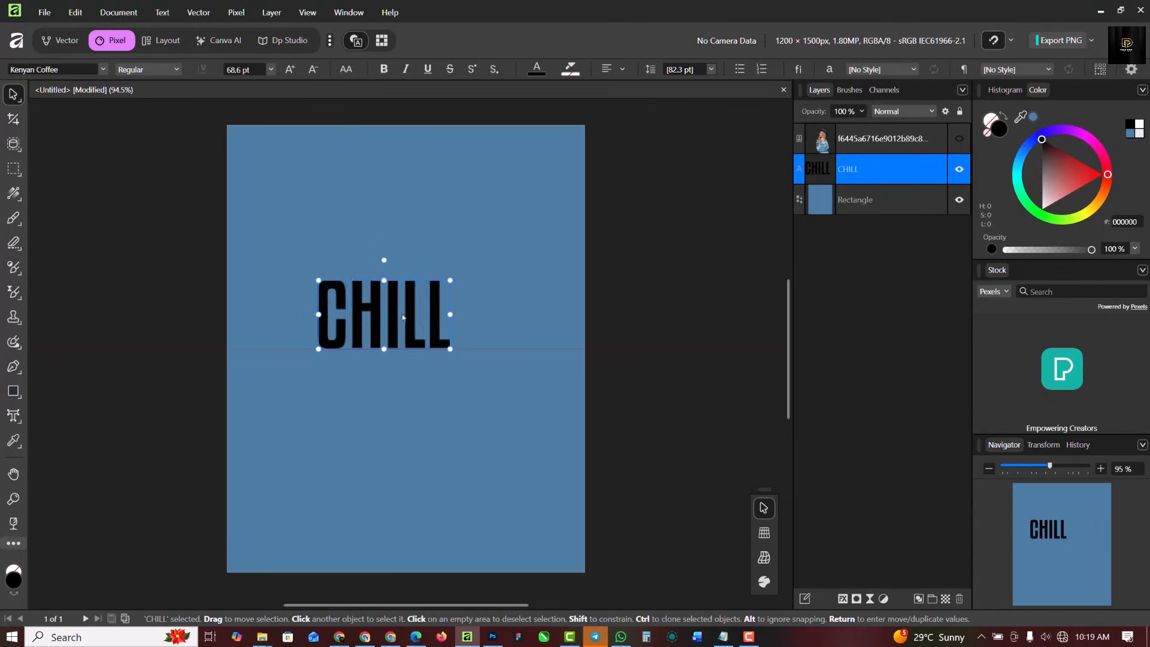
left_click_drag(449, 346, 510, 436)
left_click_drag(487, 374, 457, 292)
left_click(1138, 127)
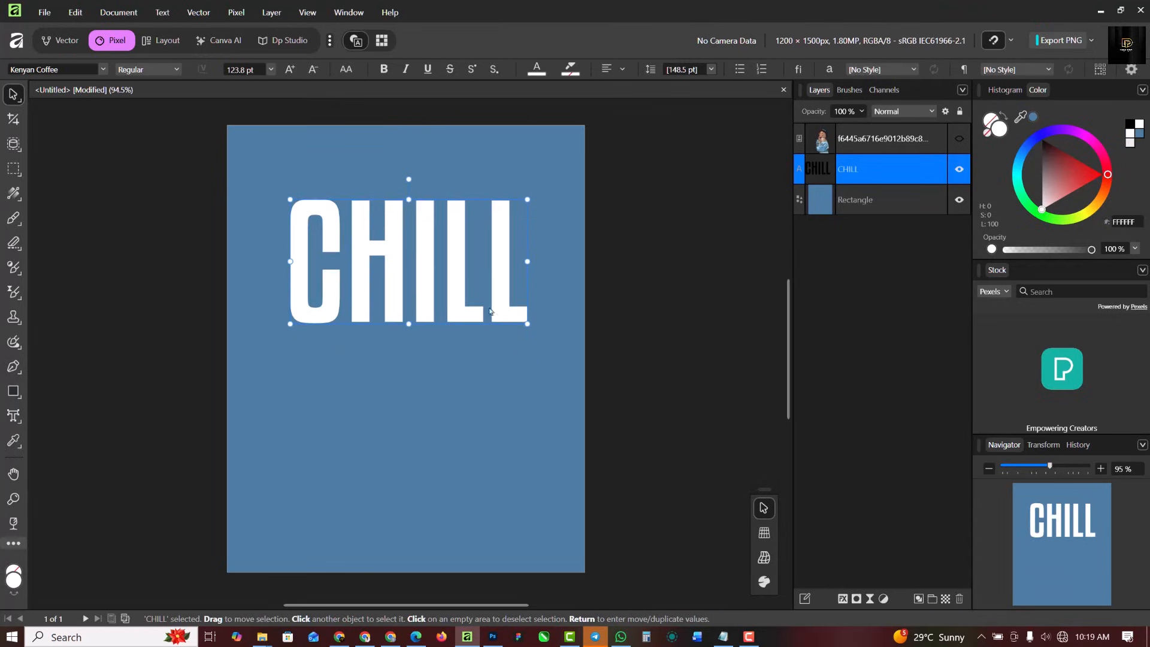
Duplicate the CHILL text directly below the original and change the copy to read & MIX.
key("ctrl+j")
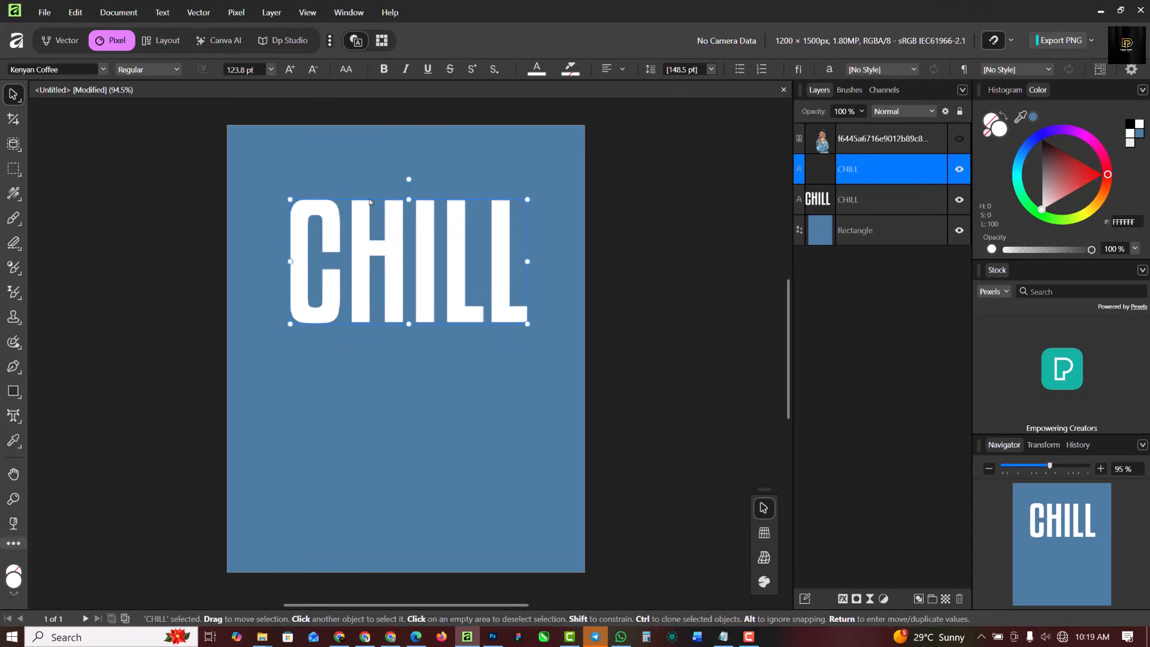
left_click_drag(430, 252, 431, 376)
double_click(429, 375)
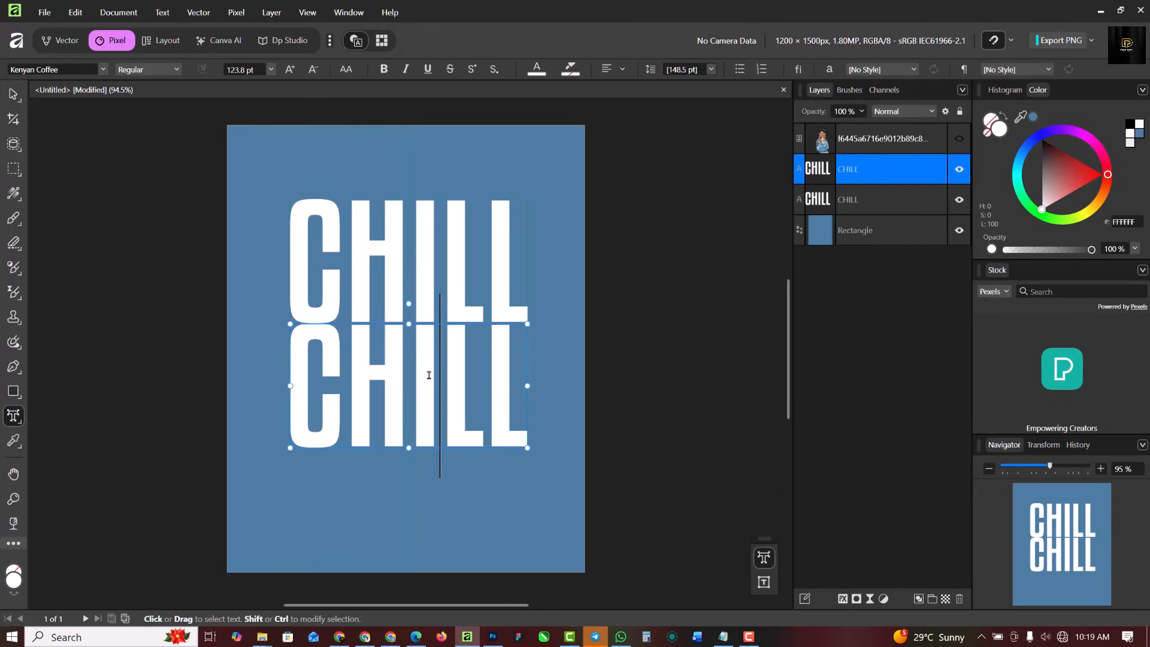
double_click(429, 375)
type("& MIX")
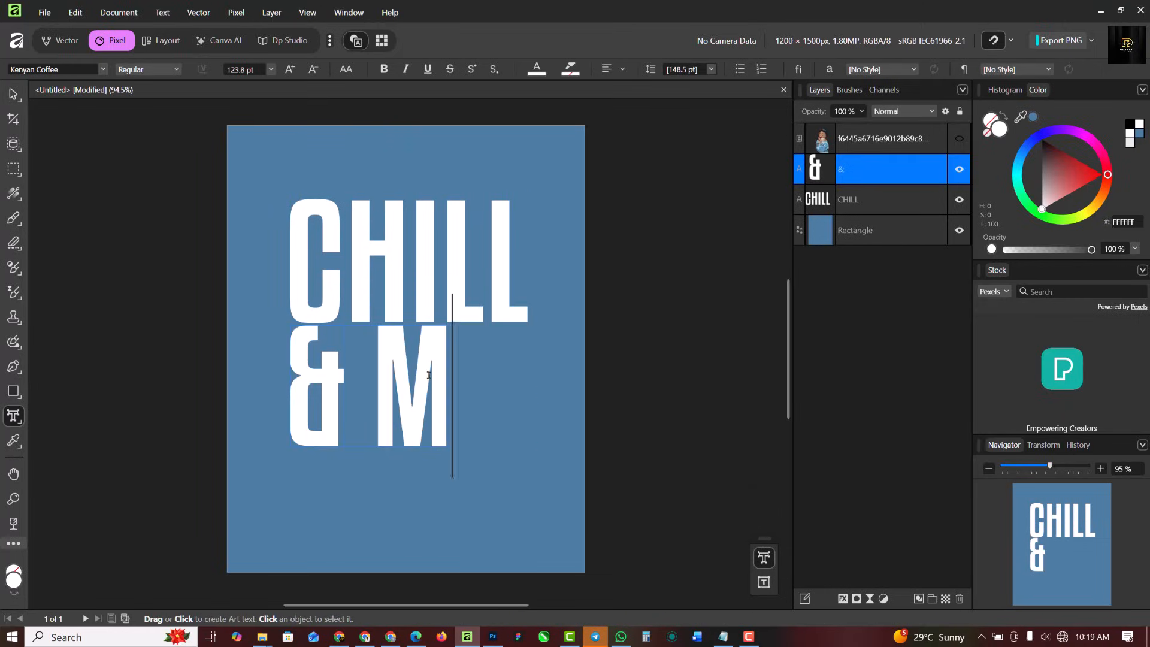
Scale & MIX down to about 117.1 pt to match CHILL's width and nudge it to a small gap below CHILL.
left_click(8, 99)
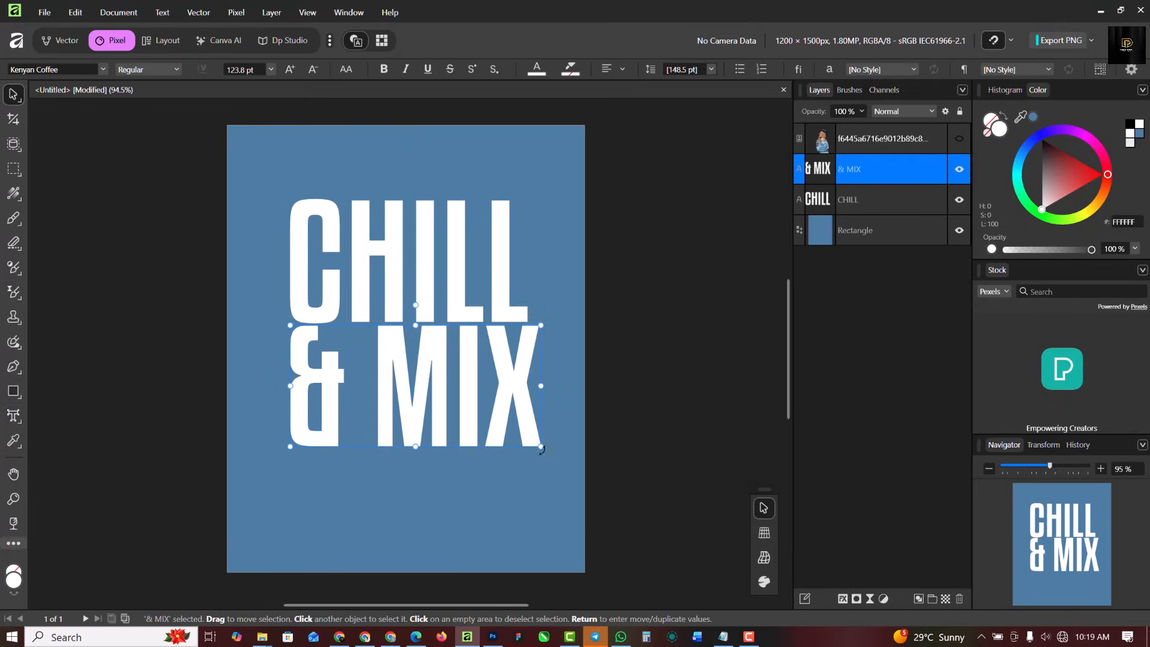
left_click_drag(541, 446, 527, 439)
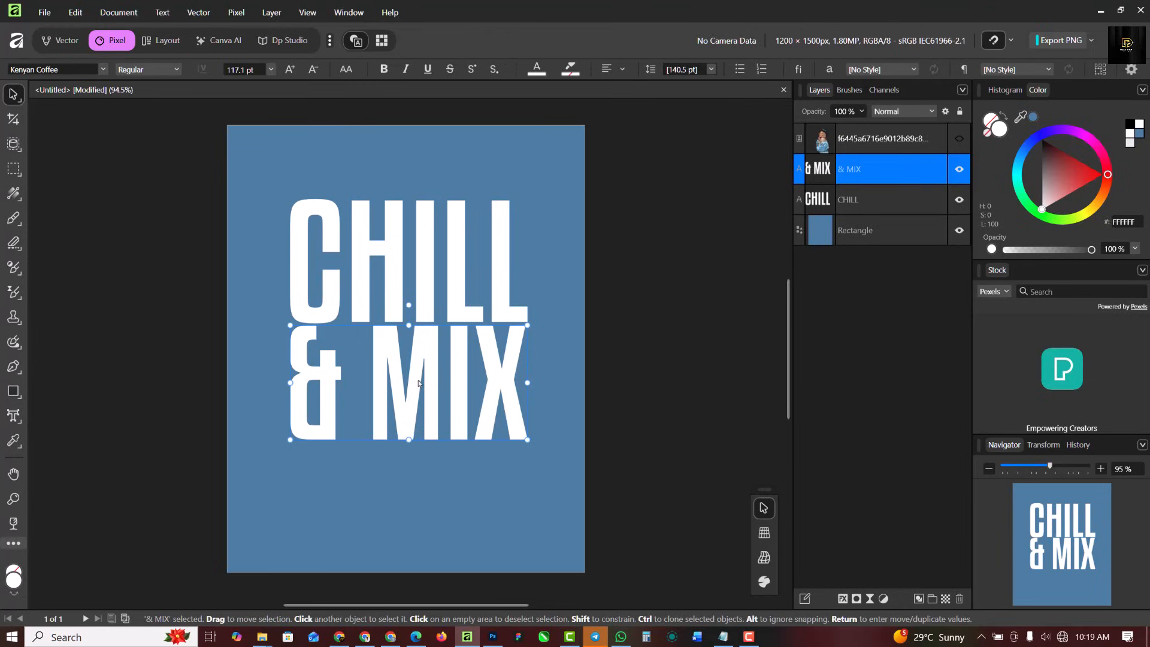
left_click_drag(419, 384, 419, 384)
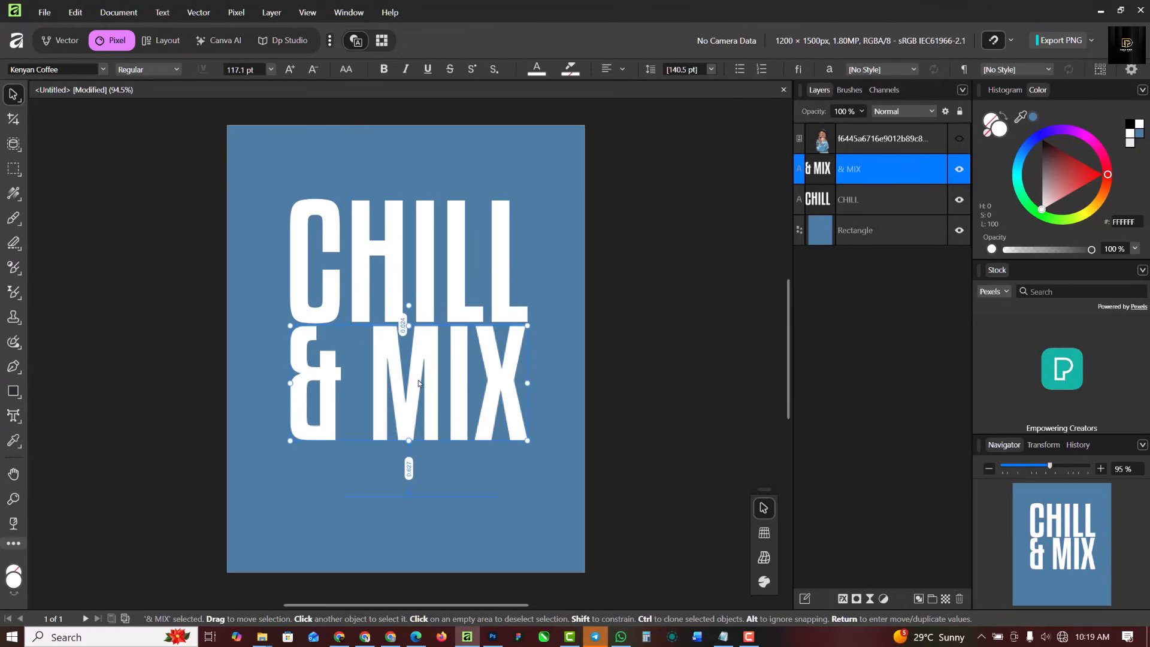
Duplicate the large CHILL text and shrink the copy to about 24.9 pt above the letter C.
left_click(423, 266)
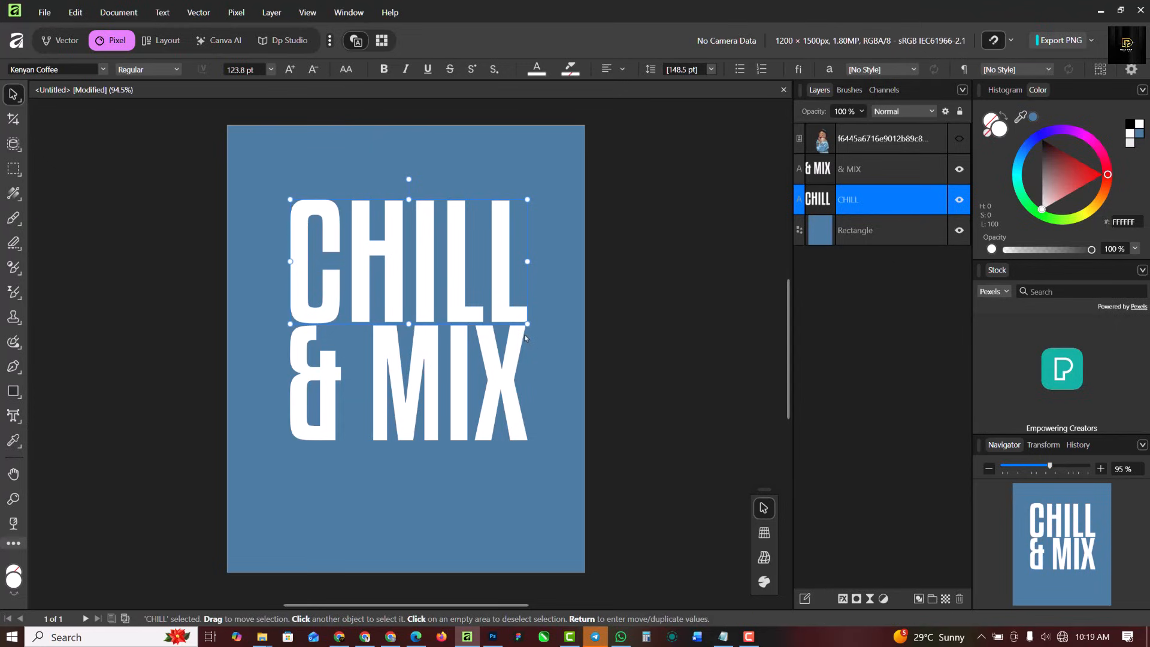
key("ctrl+j")
left_click_drag(527, 324, 314, 182)
Extend the small CHILL copy's text to read CHILL & MIX.
scroll(320, 178, "up", 5)
key("t")
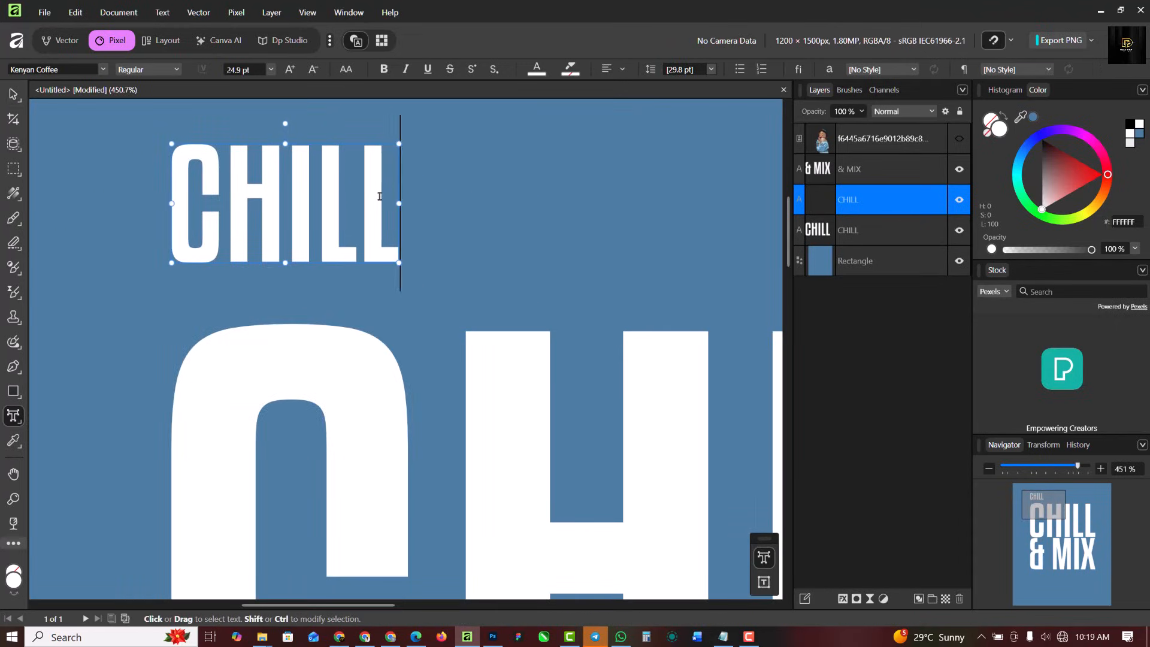
left_click(379, 196)
type("& MIX")
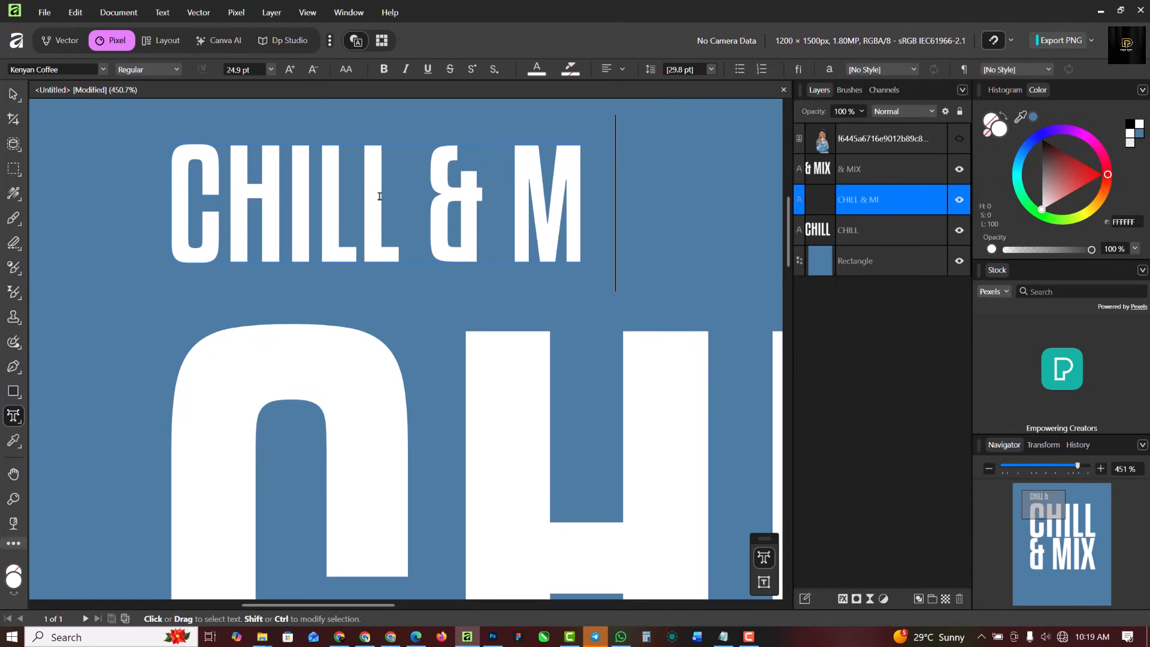
Finish editing the small CHILL & MIX text and scale it down to about 6.7 pt above the letter C.
key("Escape")
key("v")
scroll(317, 250, "down", 5)
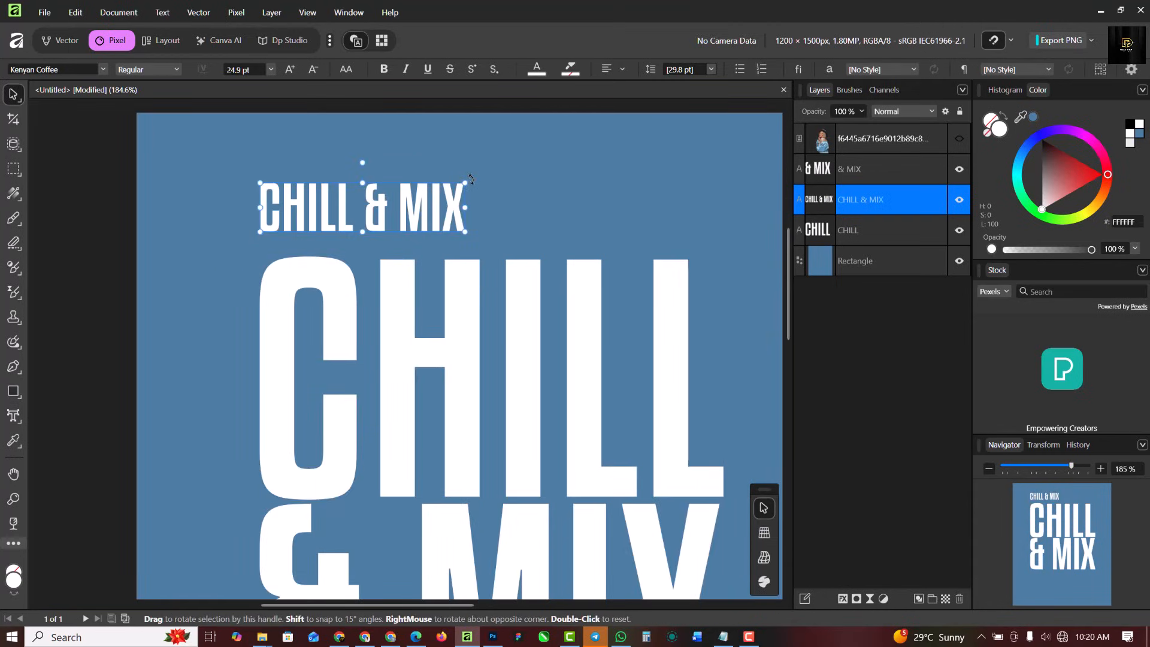
left_click_drag(463, 187, 316, 216)
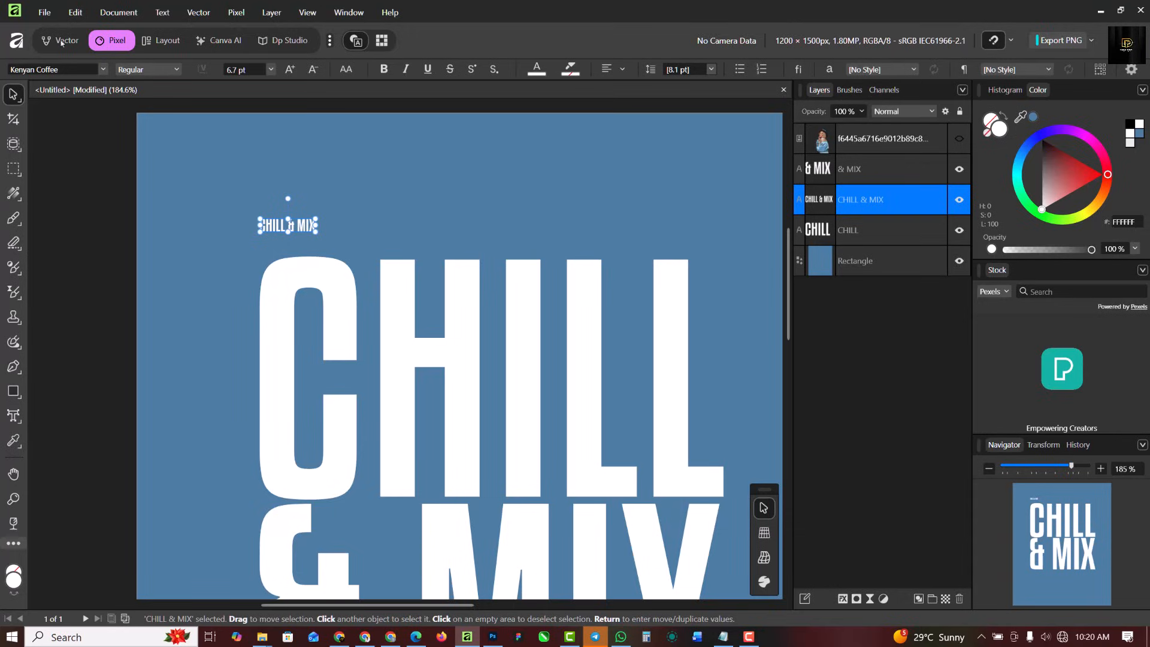
Set the tracking of the small CHILL & MIX text to 2000 ‰.
key("ctrl+1")
left_click(855, 91)
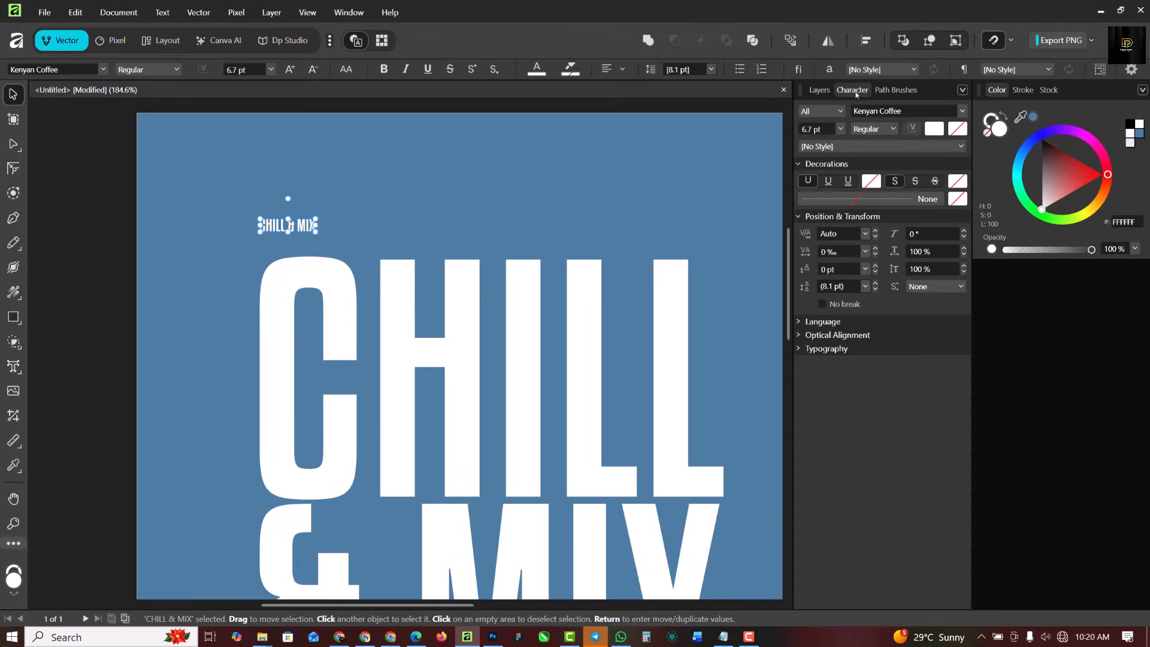
left_click(841, 251)
type("2000")
key("Return")
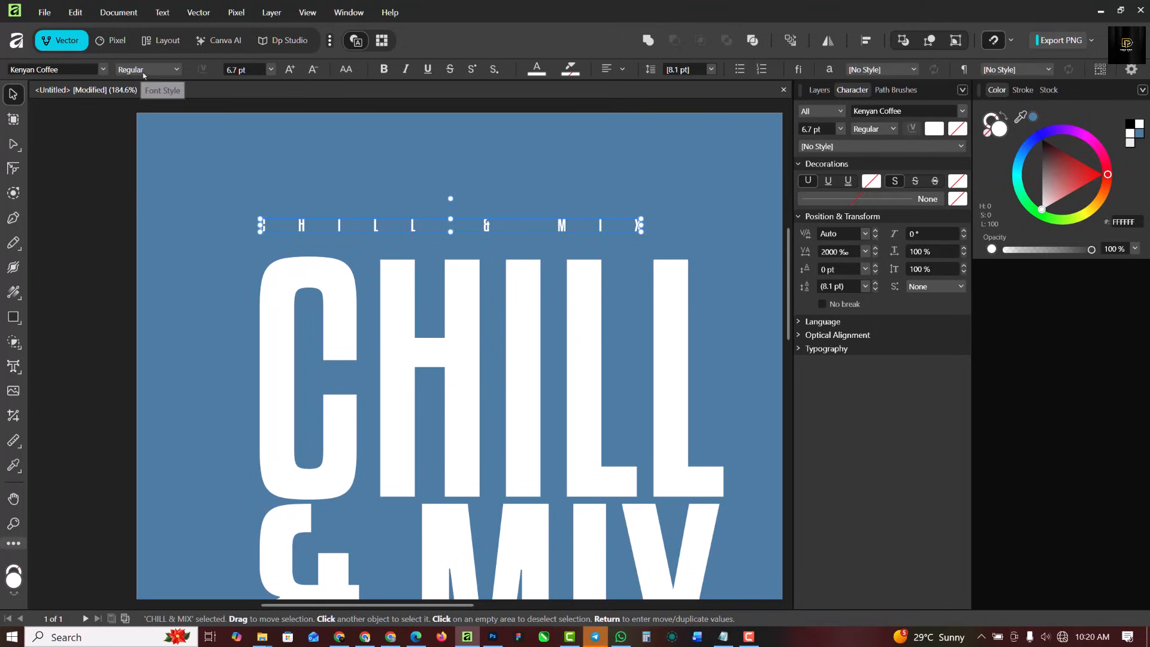
left_click(109, 41)
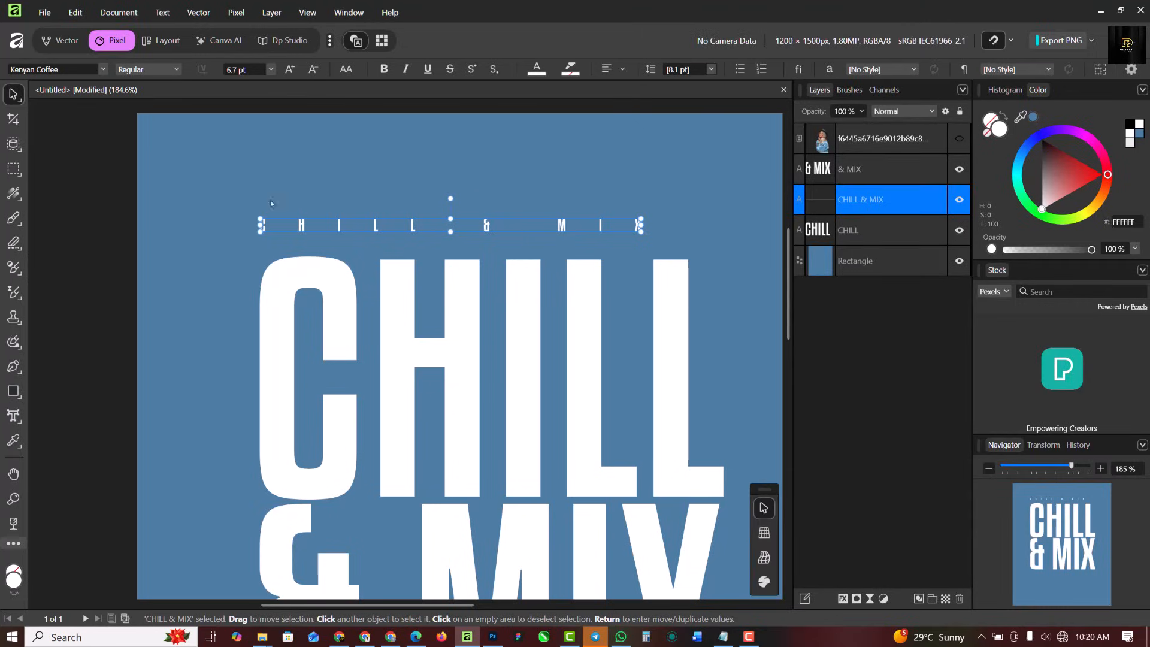
Widen the letter spacing of the whole small CHILL & MIX line further until it spans nearly the full CHILL title width.
double_click(312, 226)
key("ctrl+a")
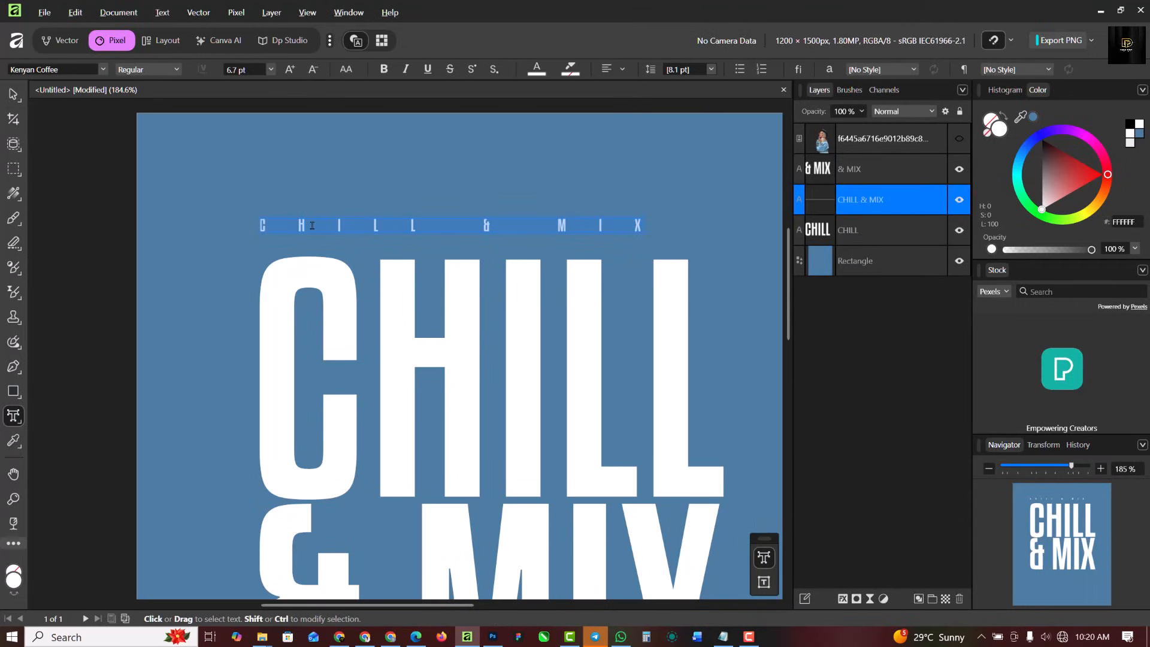
key("alt+Right")
key("alt+Right")
key("alt+Right")
key("alt+Right")
key("alt+Right")
key("alt+Right")
key("alt+Right")
key("alt+Right")
key("alt+Right")
key("alt+Right")
key("alt+Right")
key("alt+Right")
key("alt+Right")
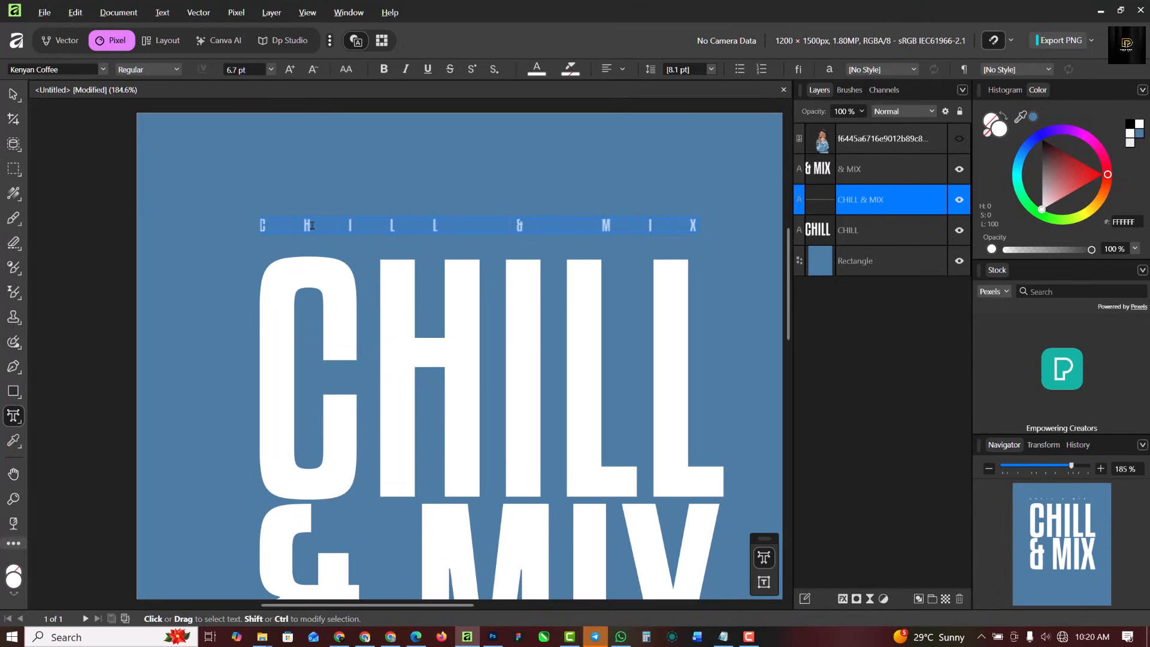
key("Escape")
Center the spaced CHILL & MIX line above the large CHILL title and scale it down slightly.
scroll(529, 260, "down", 3)
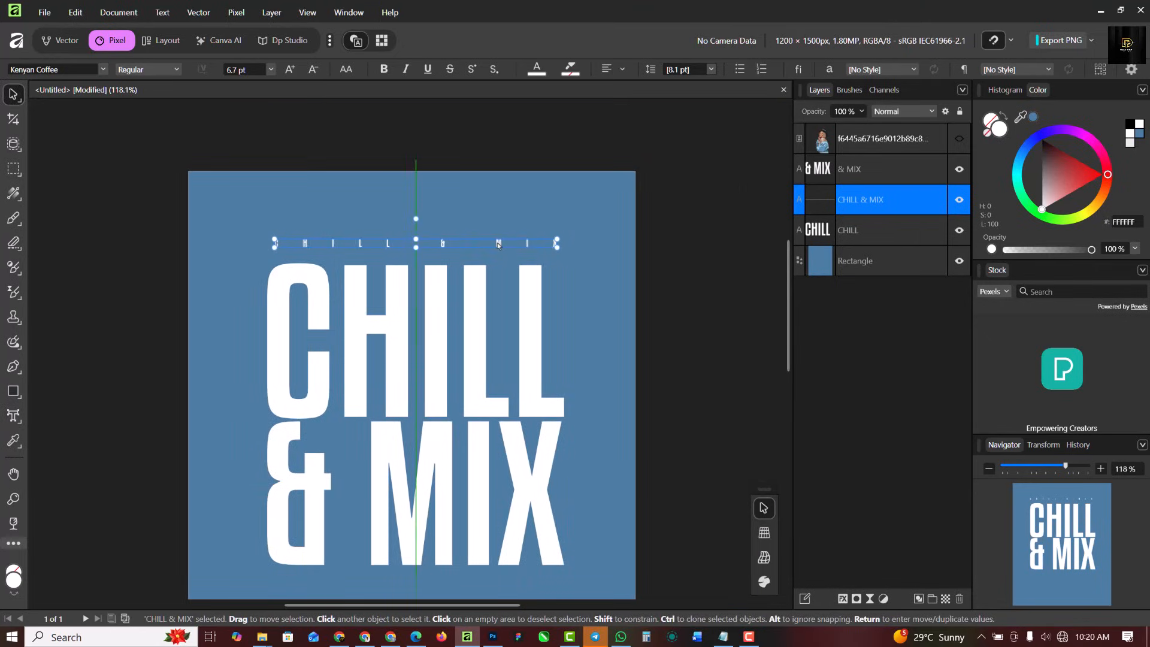
key("ctrl+d")
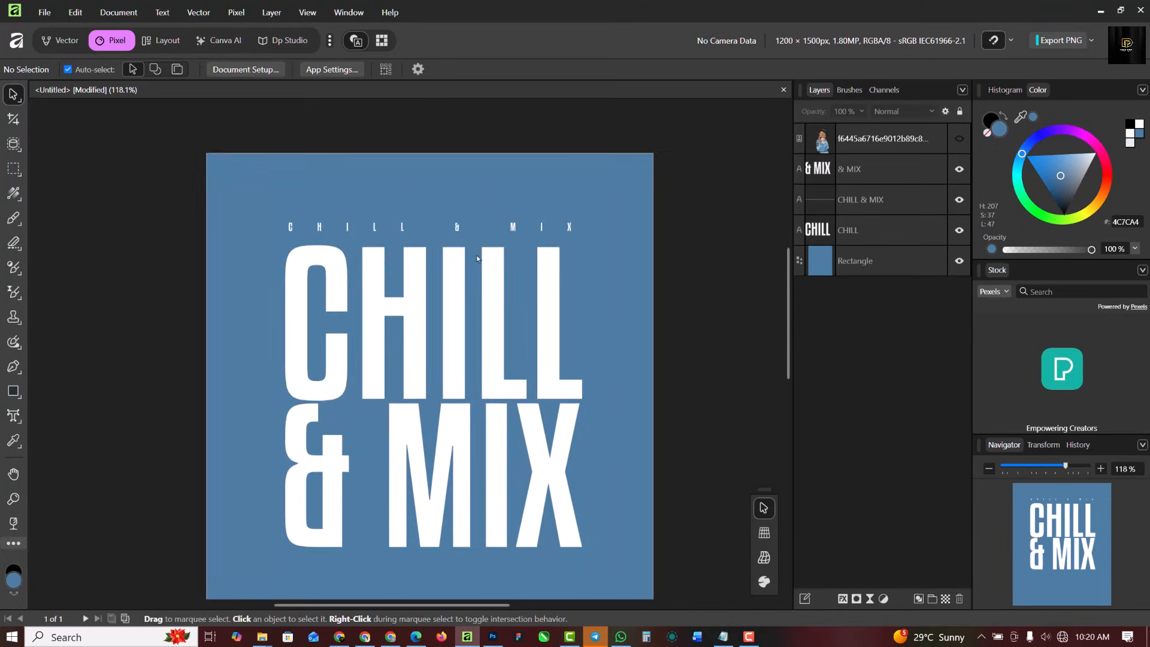
scroll(477, 258, "up", 3)
left_click(621, 212)
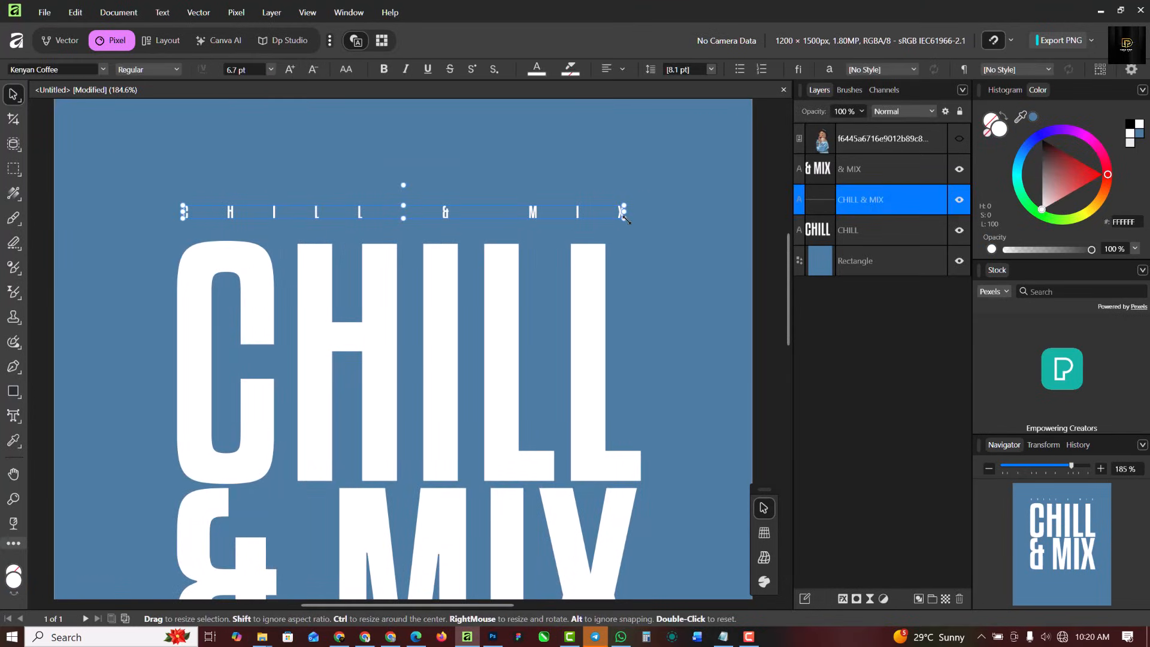
left_click_drag(625, 219, 590, 215)
left_click(679, 217)
key("ctrl+0")
left_click(679, 216)
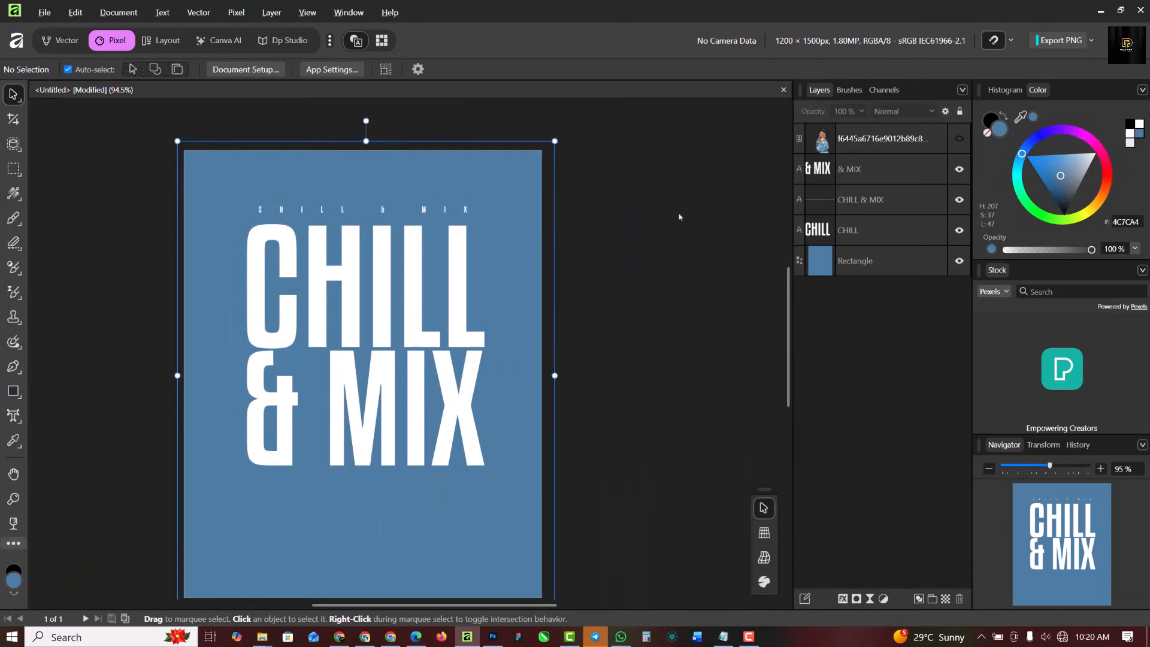
key("ctrl+0")
Place the BG.jpg marble texture image directly above the blue rectangle and below the text layers.
left_click(544, 405)
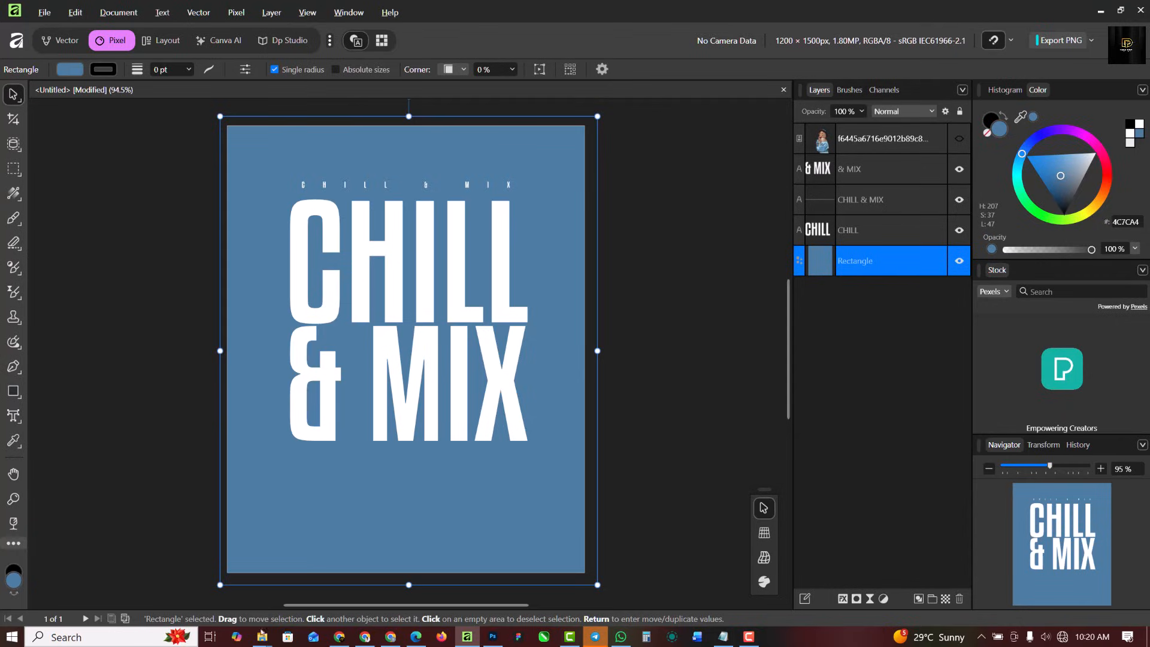
mouse_move(261, 636)
left_click(180, 575)
left_click_drag(227, 96, 457, 411)
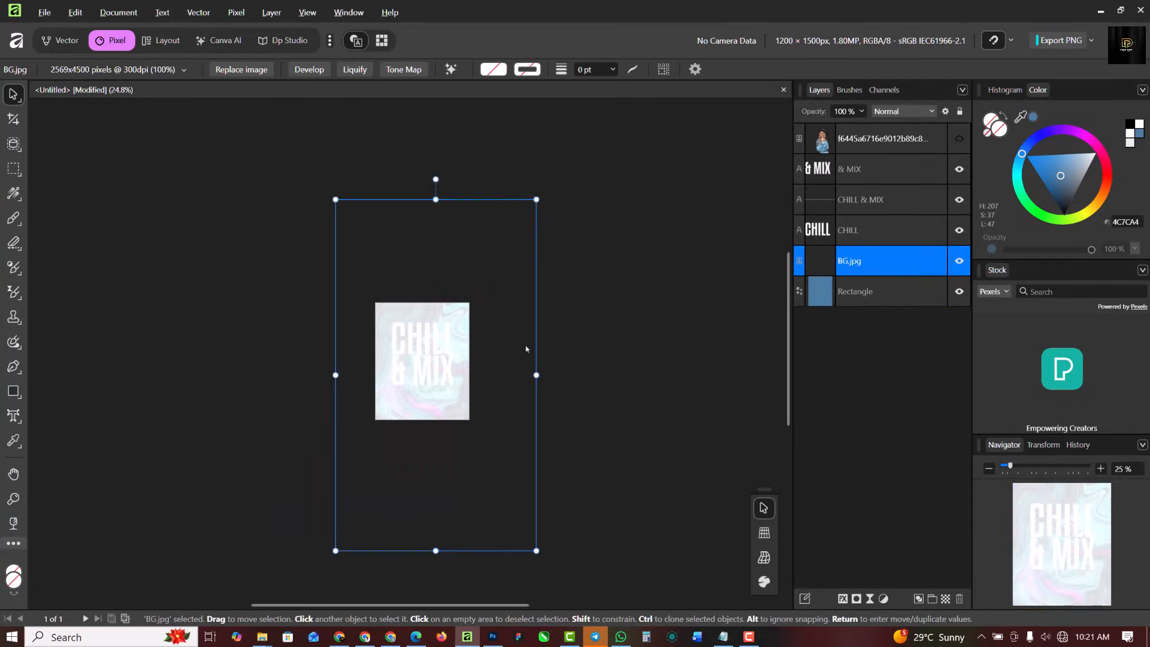
Scale the BG.jpg texture down to about 51% and position it to cover the whole canvas.
left_click_drag(536, 200, 493, 288)
left_click_drag(473, 359, 456, 359)
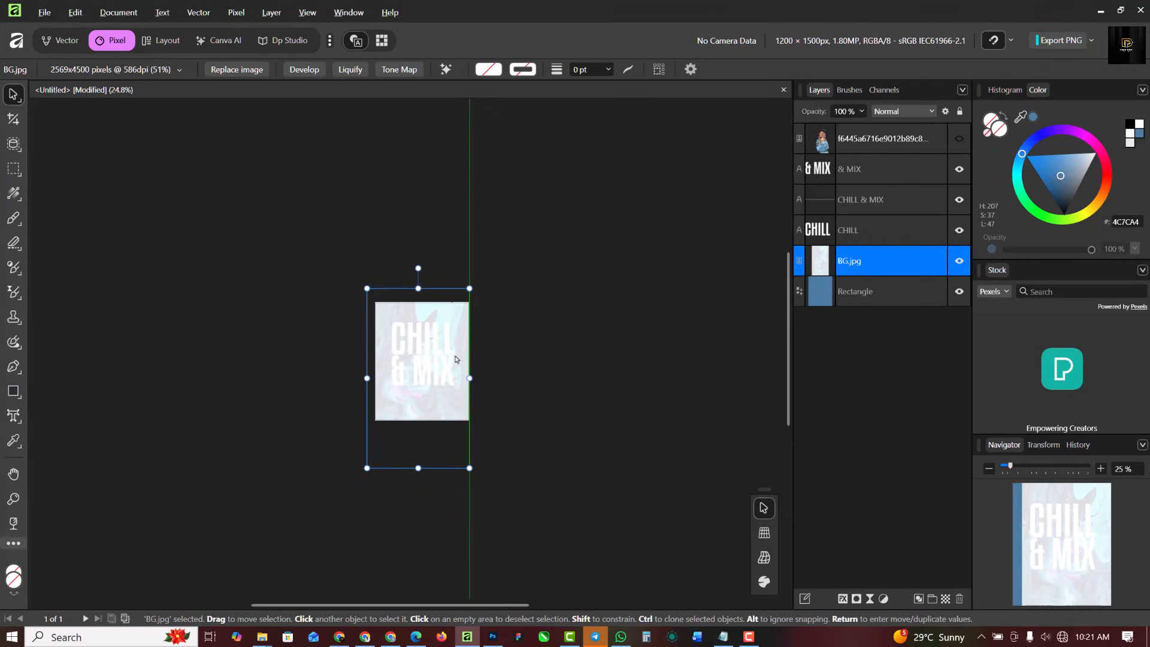
scroll(455, 359, "up", 5)
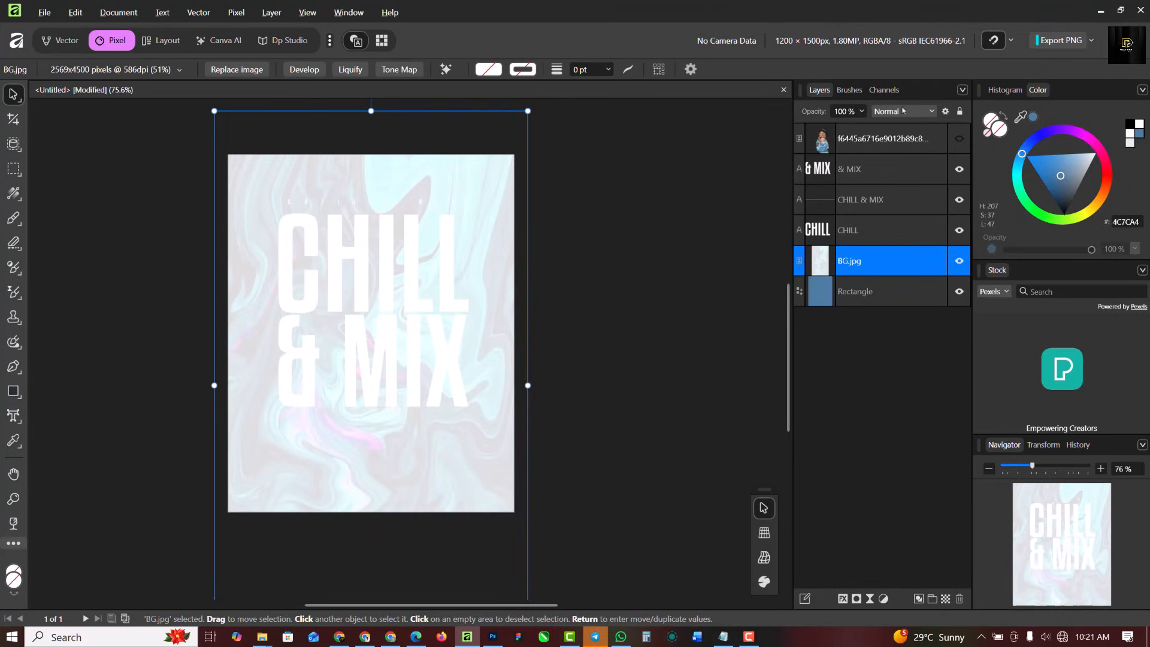
Set the BG.jpg texture's blend mode to Linear Burn and its opacity to 71%.
left_click(903, 111)
left_click(896, 204)
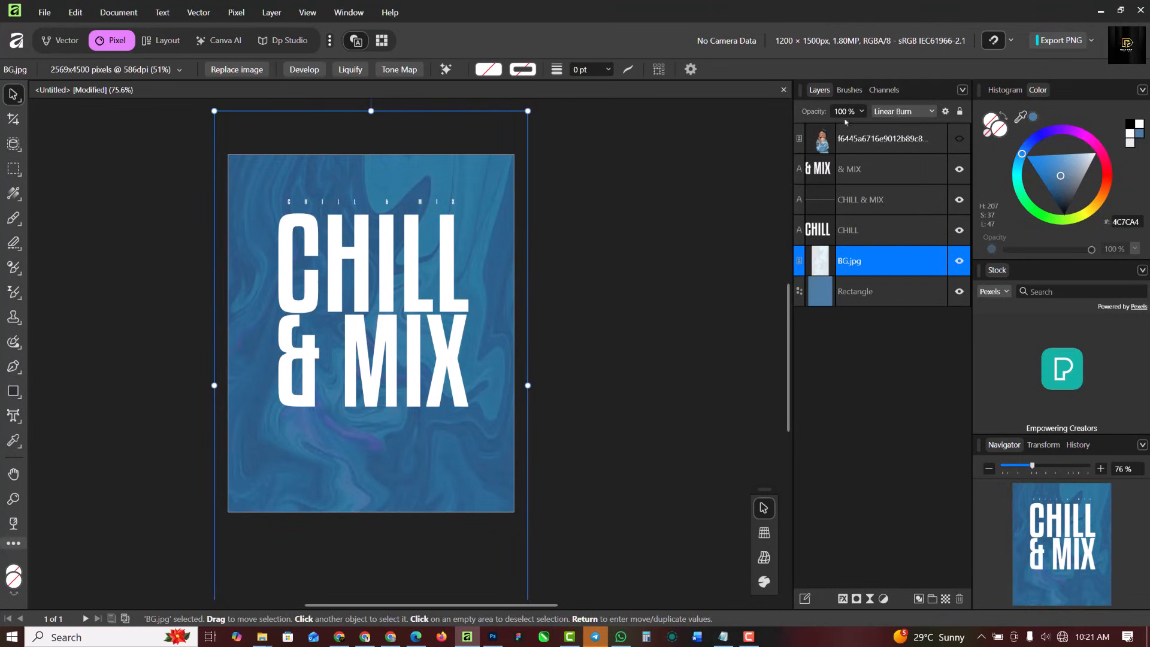
left_click_drag(848, 139, 836, 132)
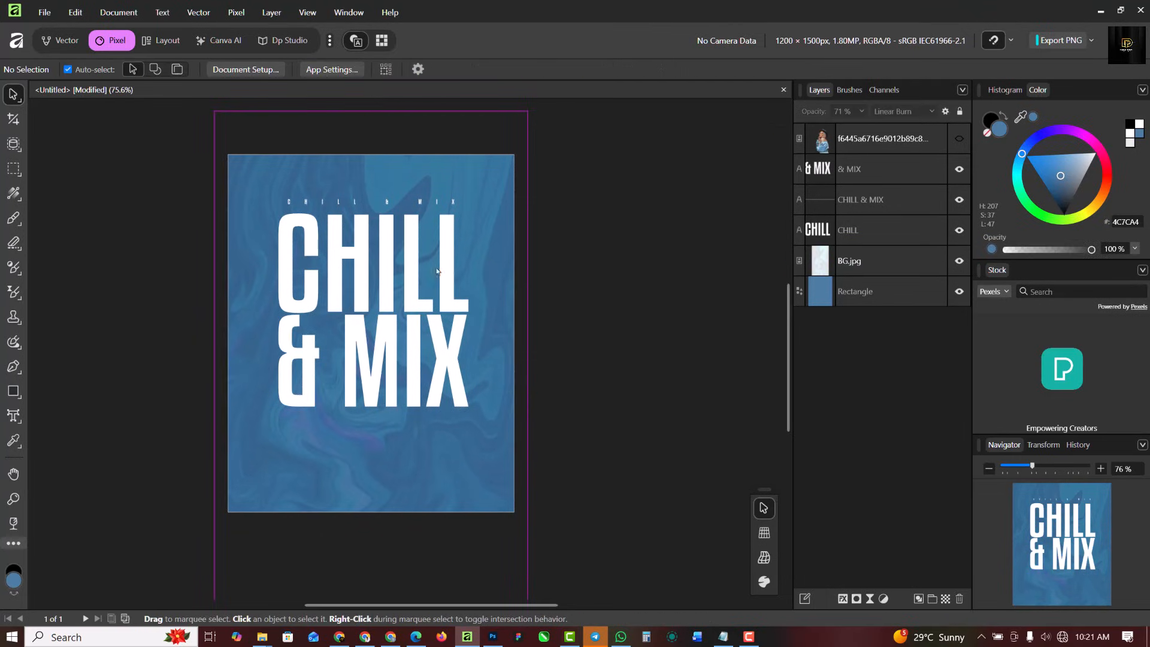
scroll(383, 228, "up", 2)
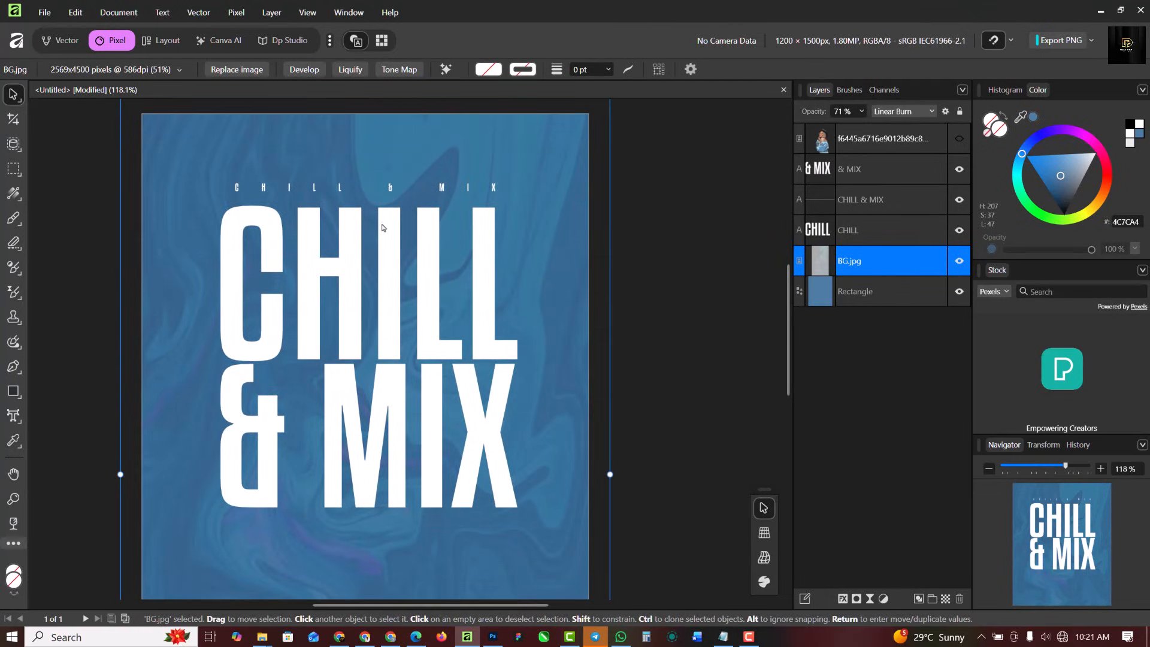
scroll(414, 290, "down", 1)
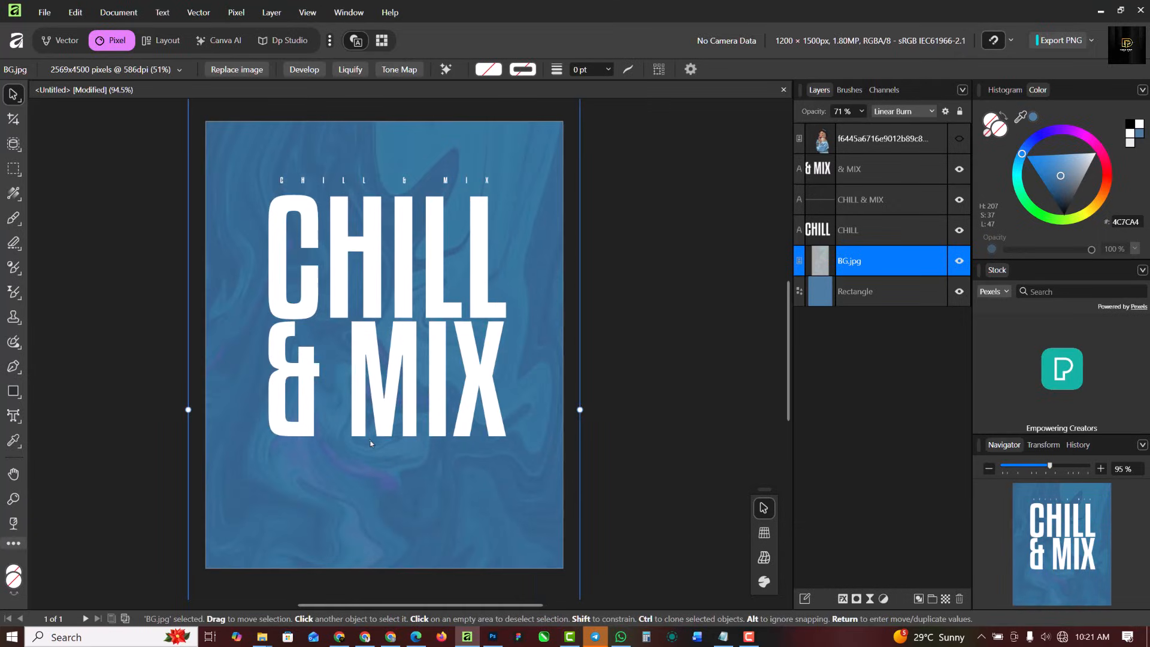
Lower the BG.jpg texture's opacity to 47% and deselect it.
left_click(862, 112)
left_click_drag(863, 127, 851, 127)
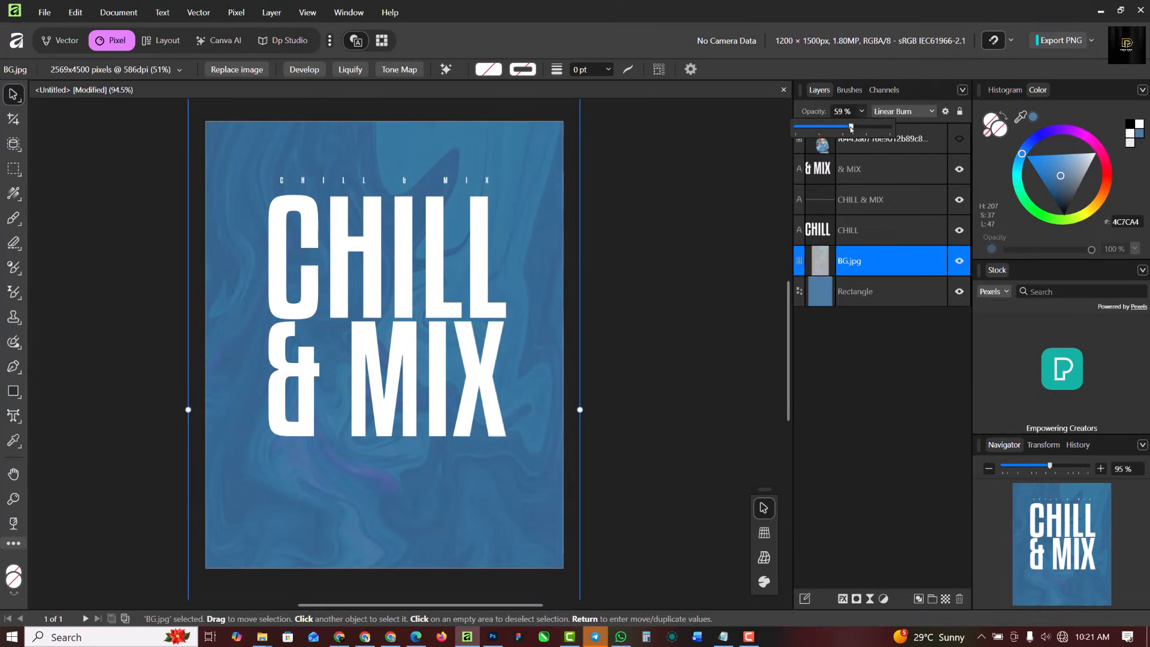
left_click_drag(814, 183, 659, 295)
left_click(655, 301)
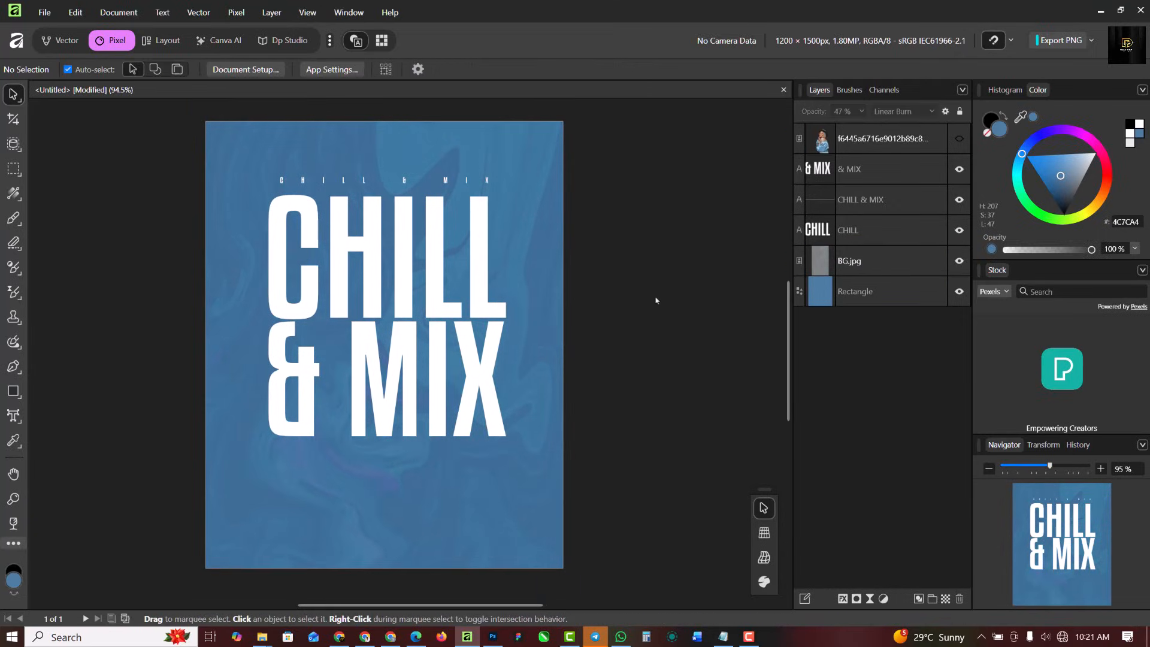
Show the hidden cut-out woman image and flip it horizontally.
left_click(959, 139)
left_click(923, 138)
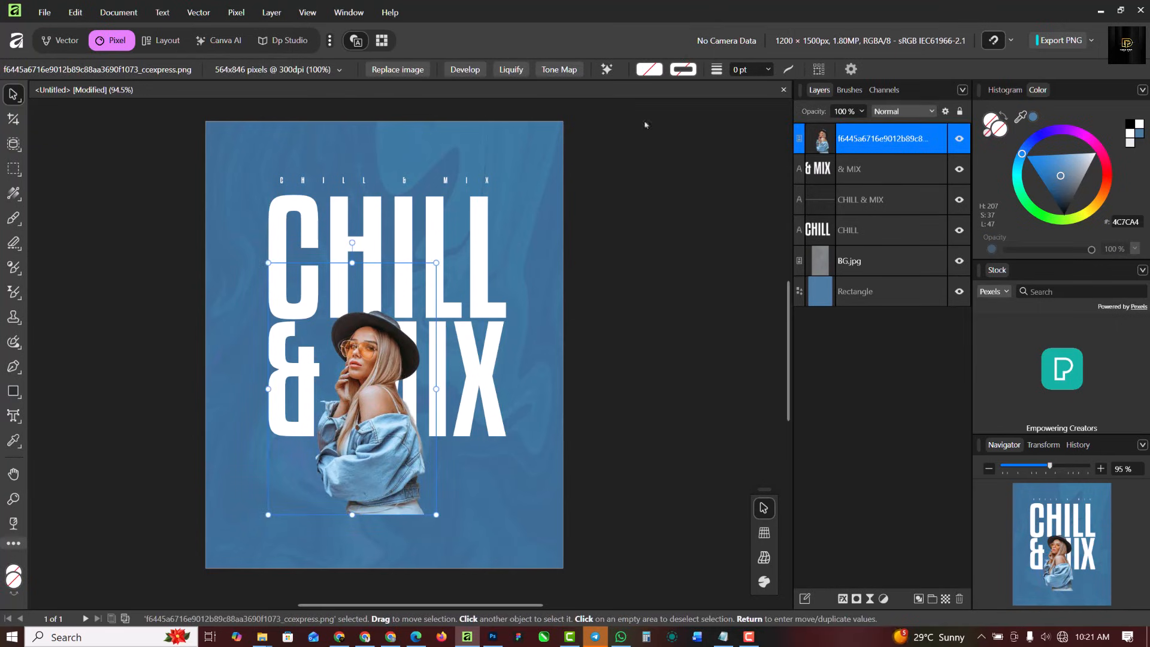
key("ctrl+1")
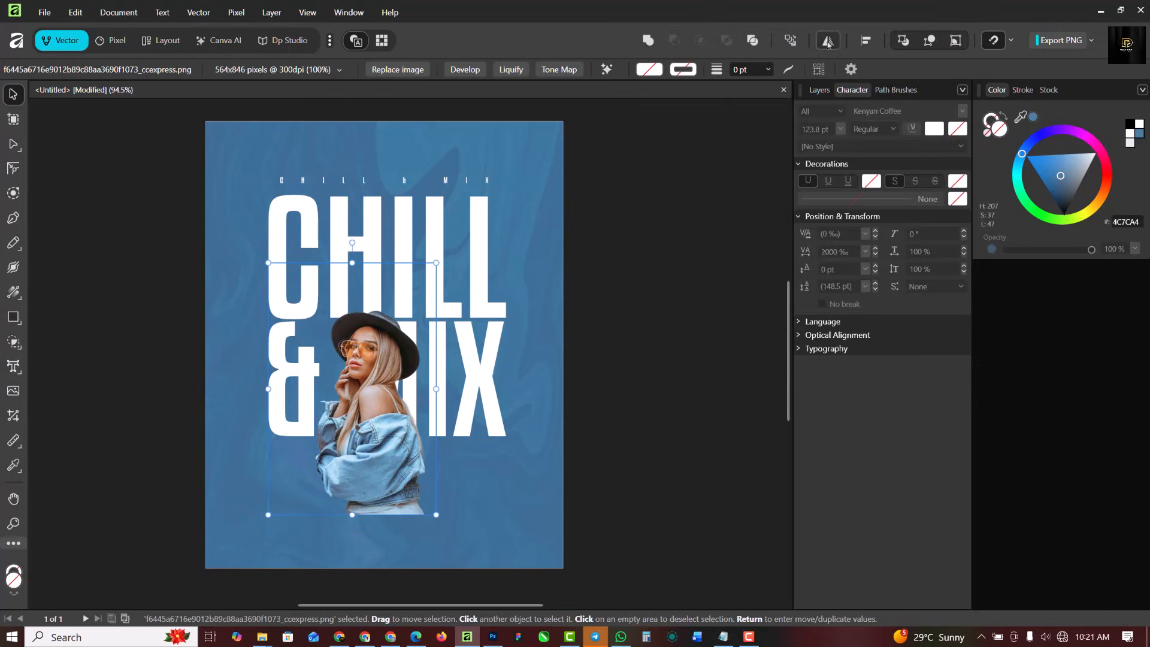
left_click(827, 40)
left_click(114, 40)
Enlarge the woman image to about 136% and position it centrally over the CHILL & MIX title.
left_click_drag(353, 389, 406, 398)
right_click(410, 438)
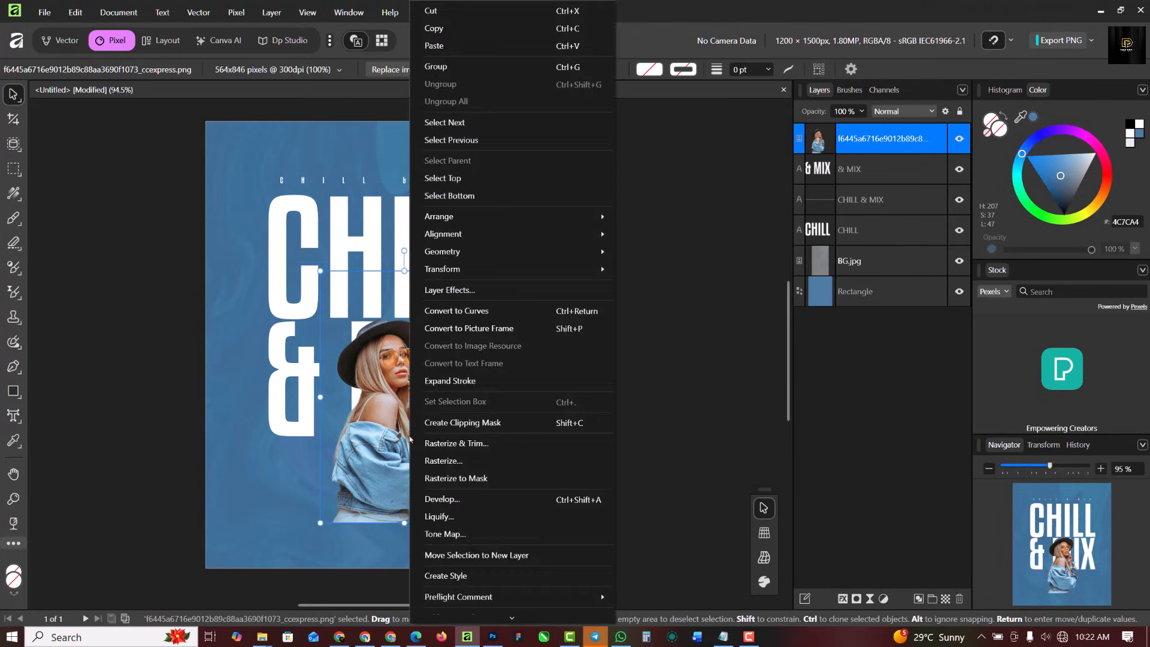
key("Escape")
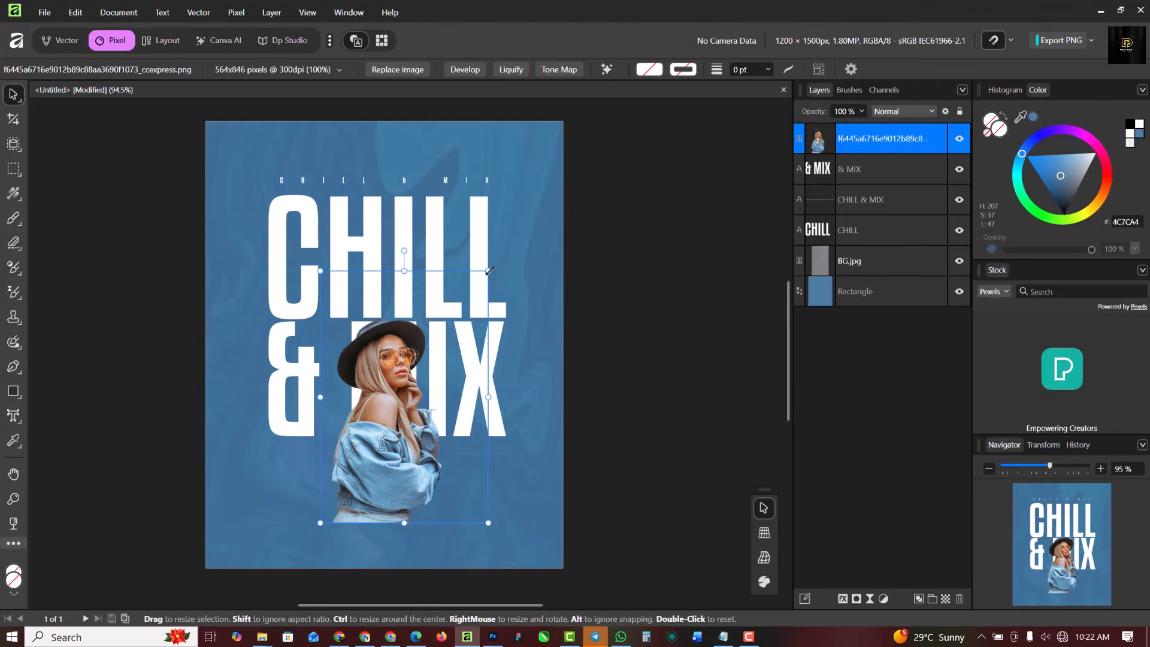
left_click_drag(488, 271, 518, 225)
left_click_drag(399, 459, 399, 429)
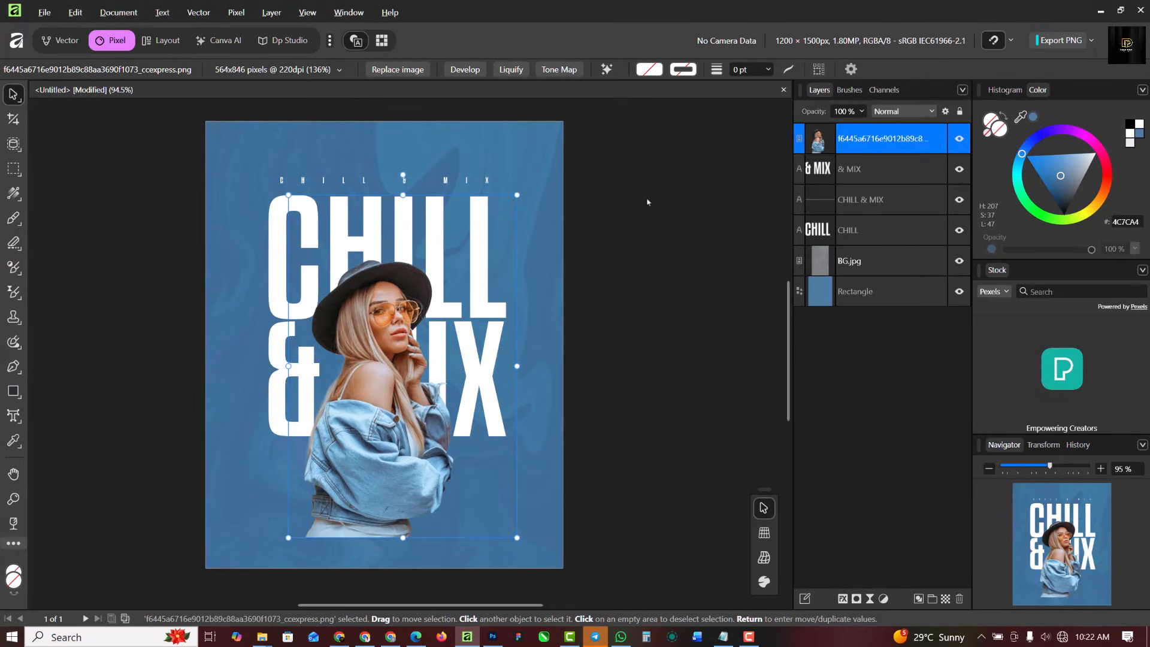
key("ctrl+d")
Move the & MIX, small CHILL & MIX and CHILL texts up slightly together.
left_click(886, 169)
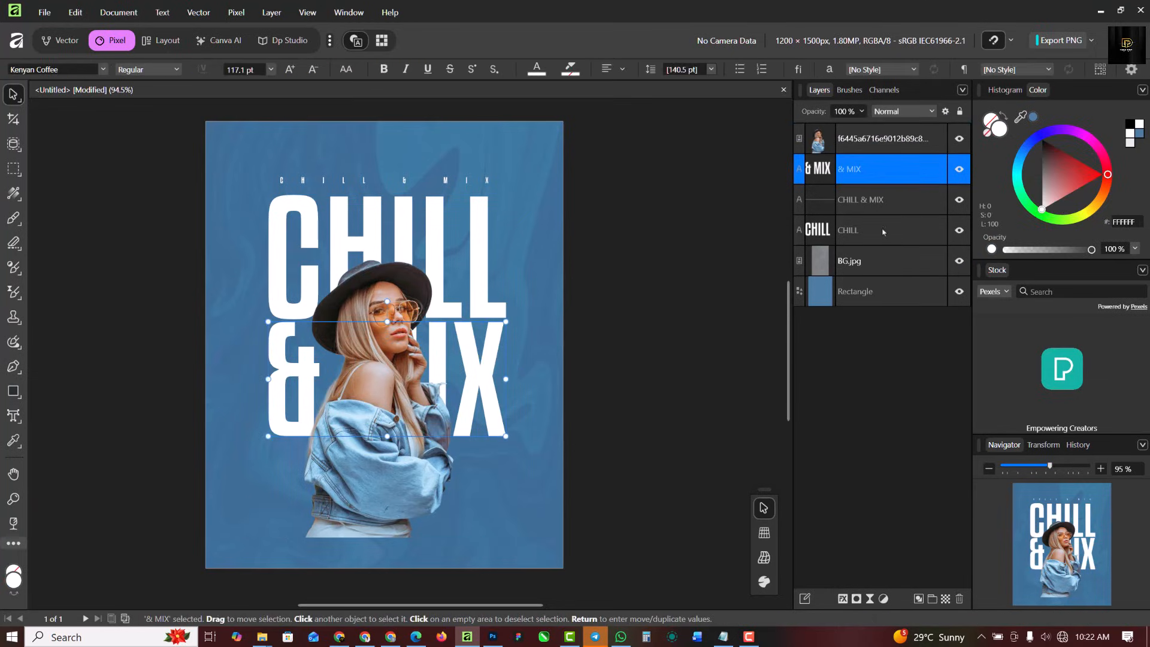
left_click(883, 232, "shift")
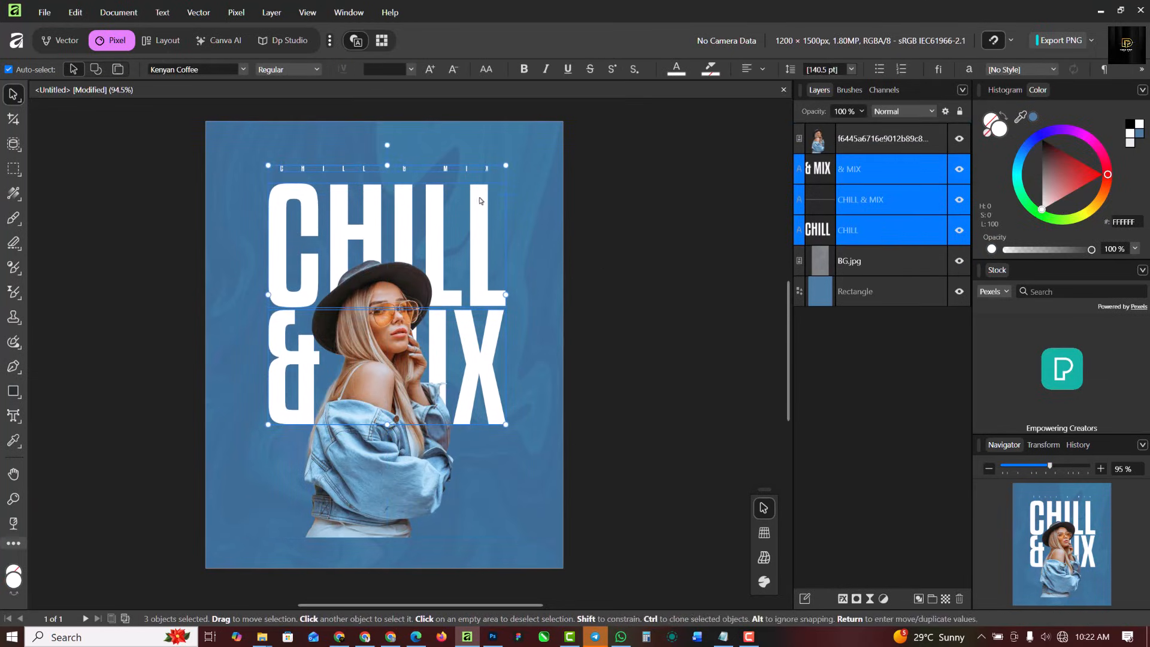
left_click(619, 197)
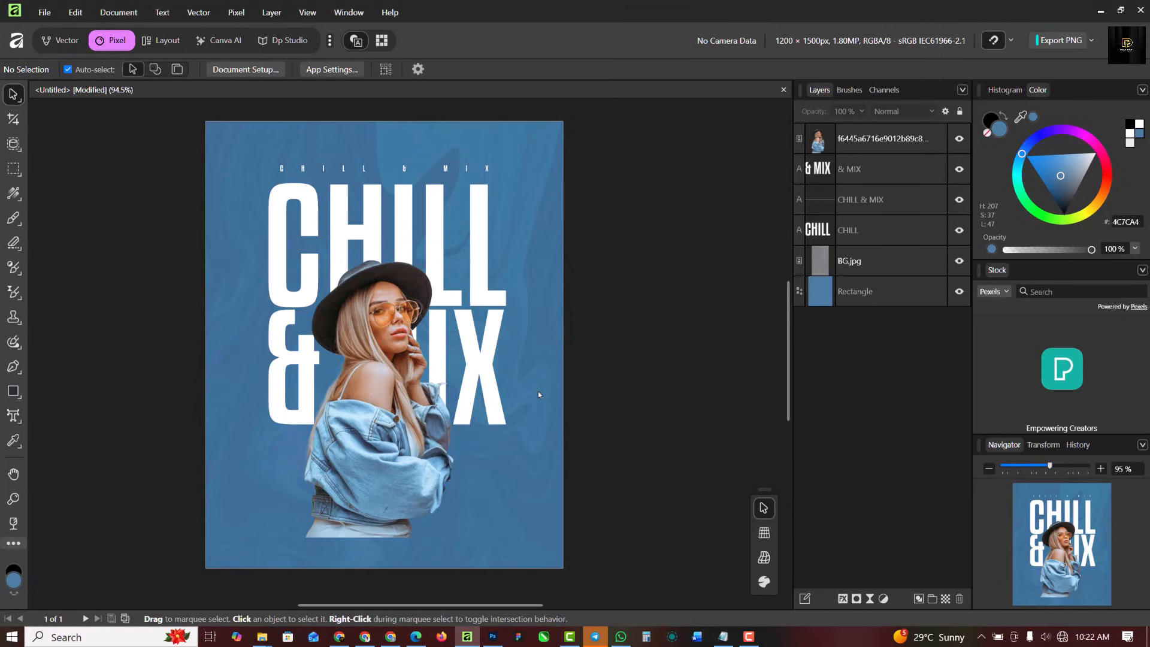
Start a loose angular Pen tool outline around the woman, from the hat crown down her hair and back to the denim sleeve.
scroll(366, 352, "up", 3)
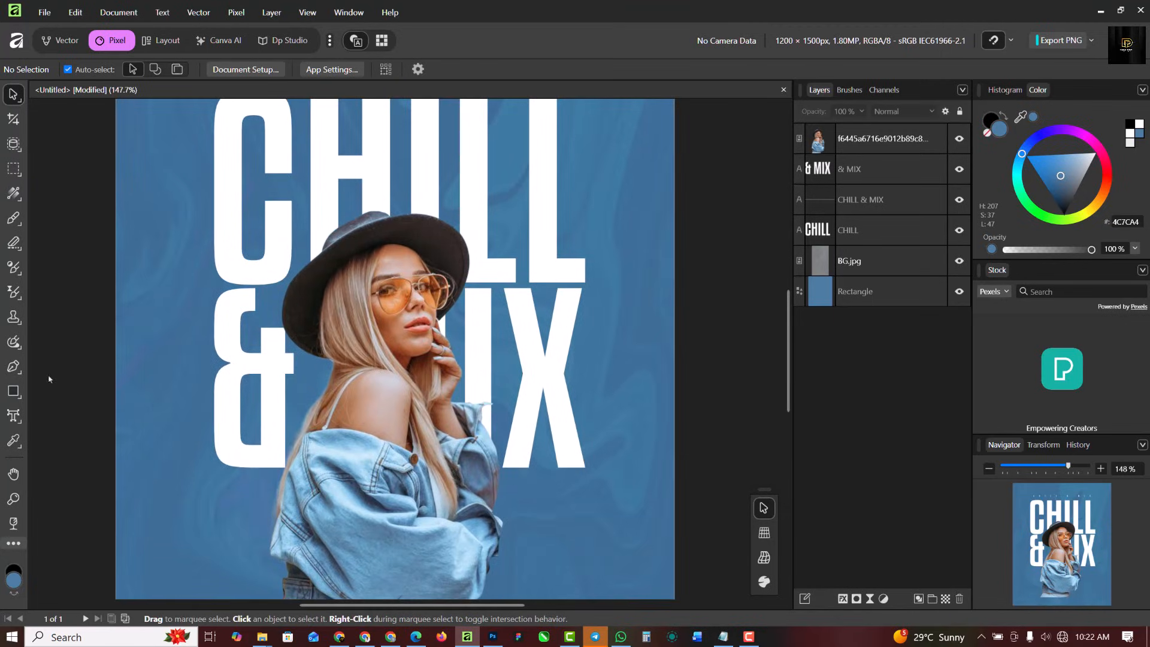
left_click(13, 366)
left_click(66, 364)
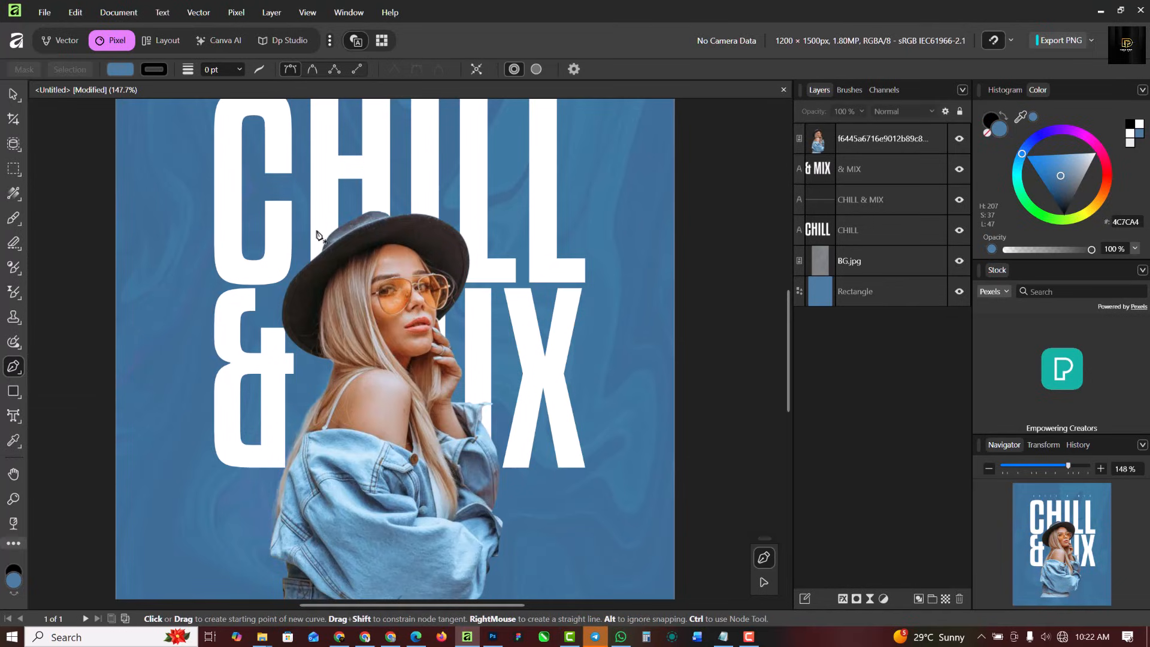
scroll(321, 233, "up", 6)
left_click(337, 230)
left_click(319, 278)
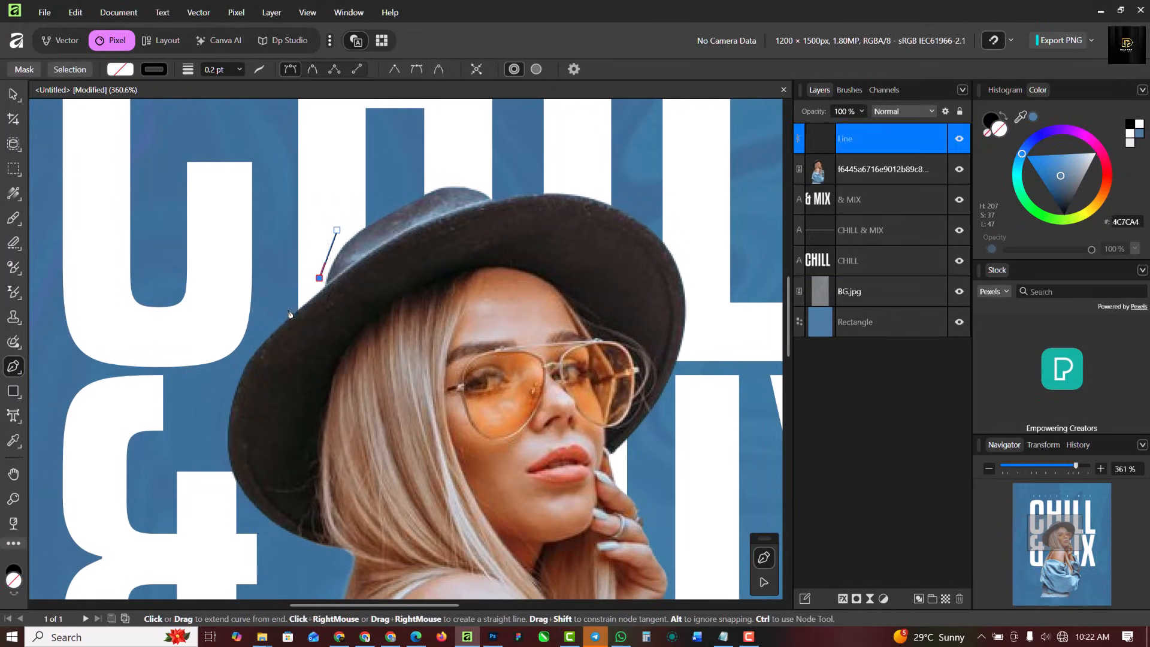
left_click(244, 516)
key("h")
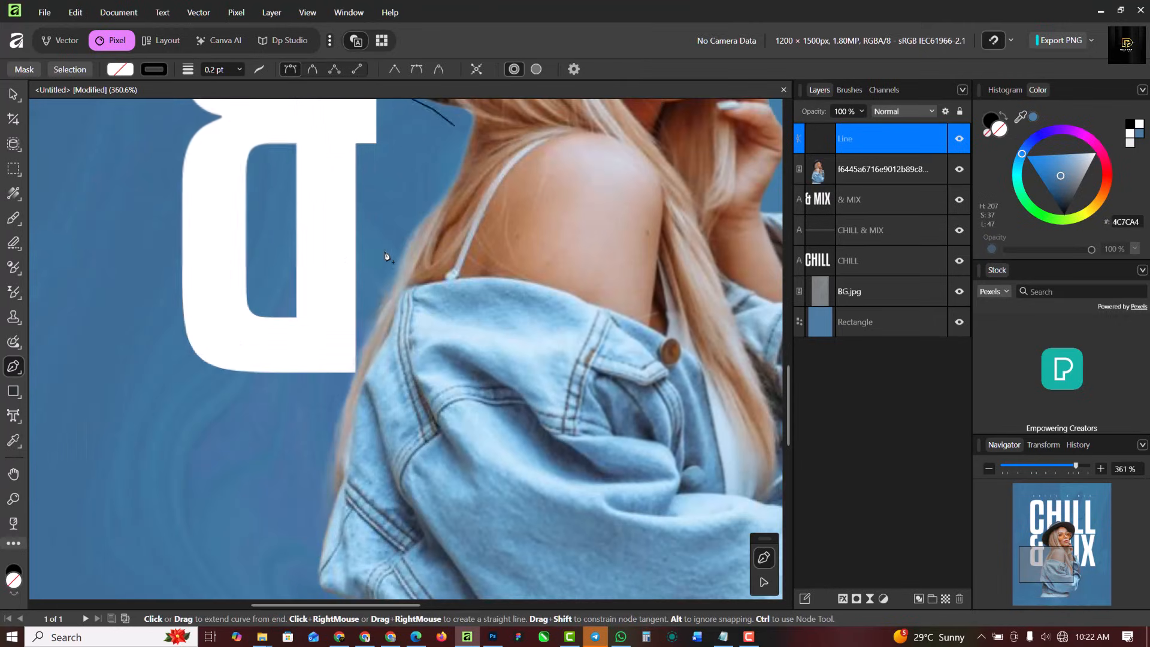
left_click(382, 257)
key("h")
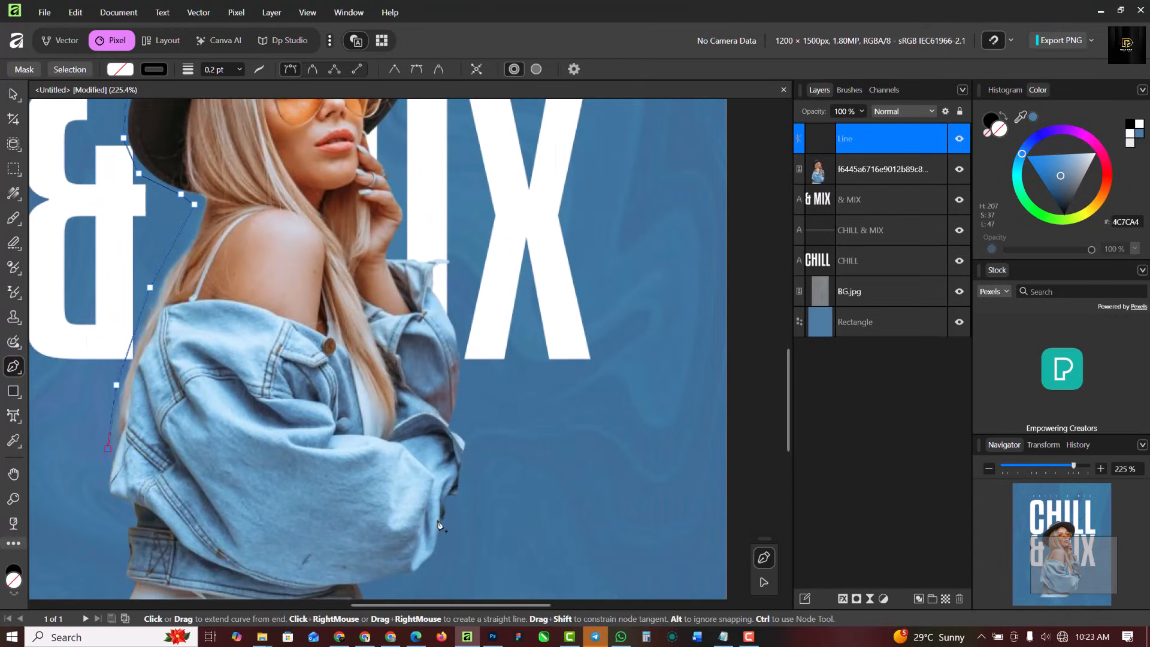
Continue the outline across the jacket, up the other sleeve, hand and hat brim, and close it at the starting point.
left_click(438, 522)
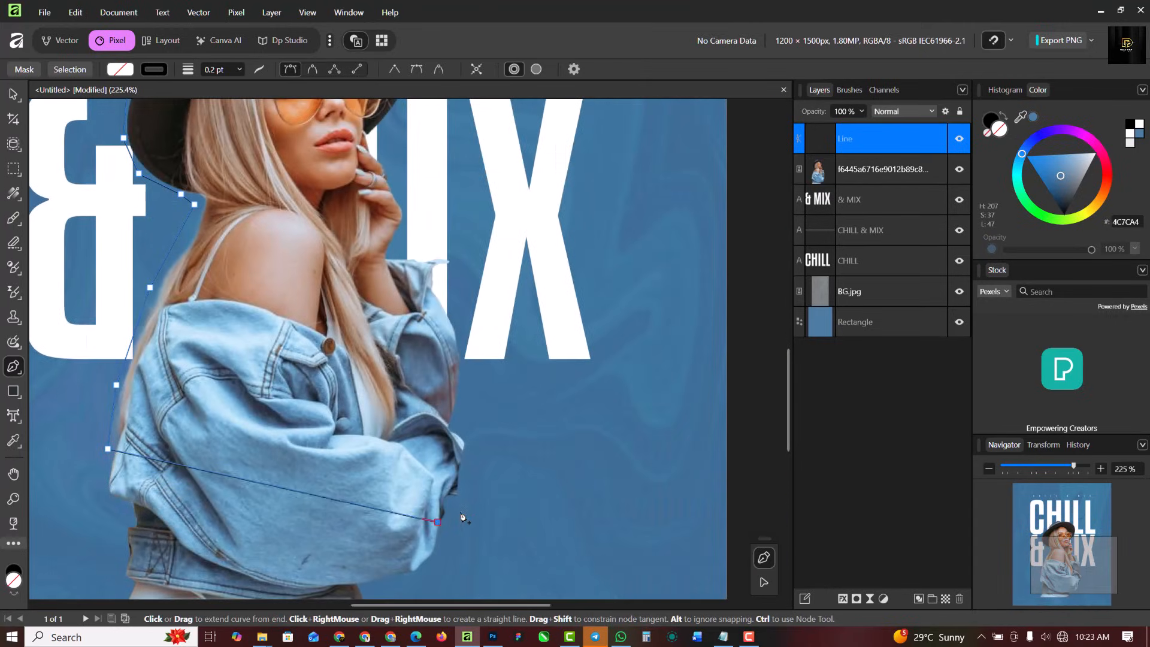
left_click(472, 324)
left_click(442, 292)
left_click(456, 267)
left_click(471, 240)
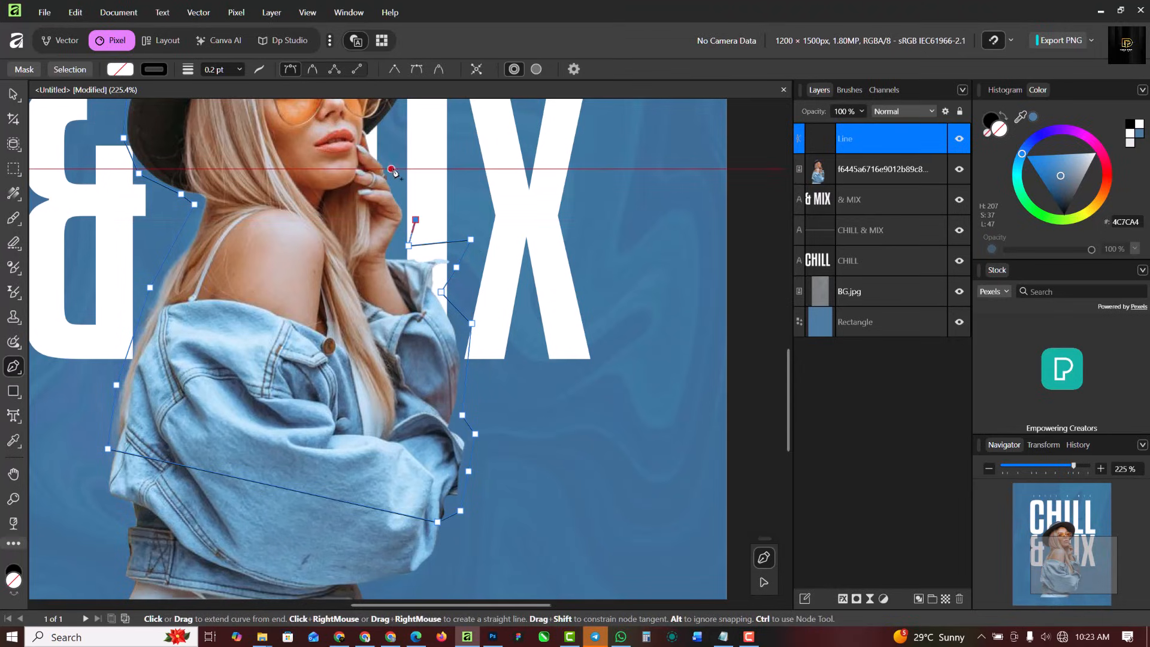
scroll(413, 233, "down", 5)
scroll(393, 279, "up", 5)
left_click(391, 263)
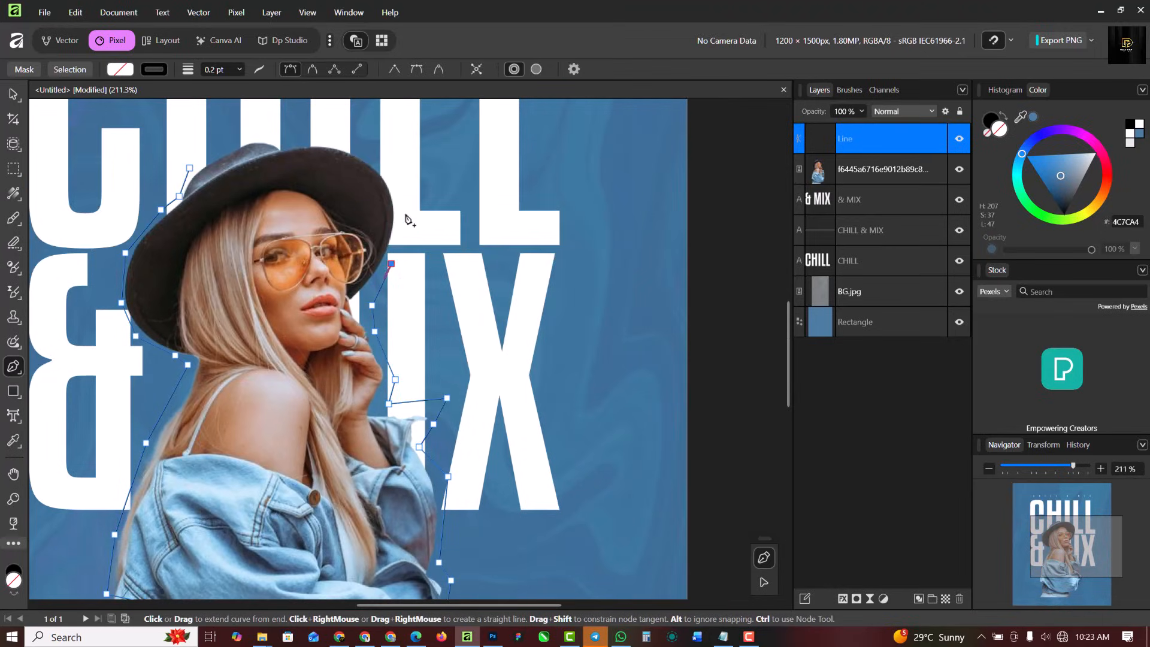
left_click(288, 138)
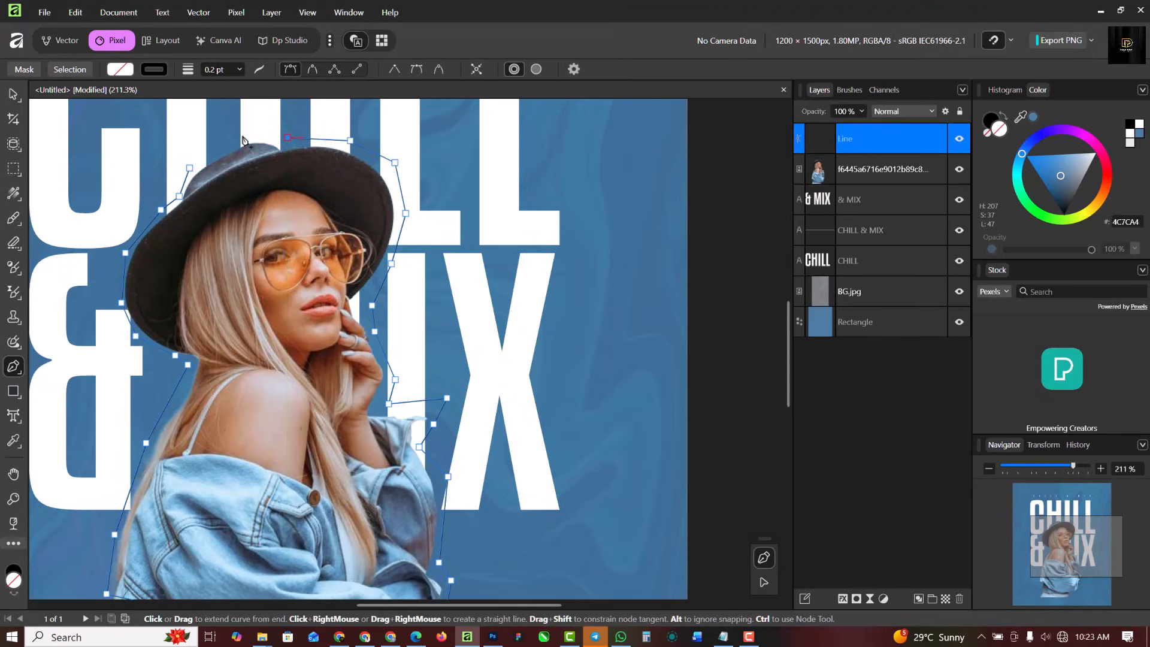
left_click(189, 167)
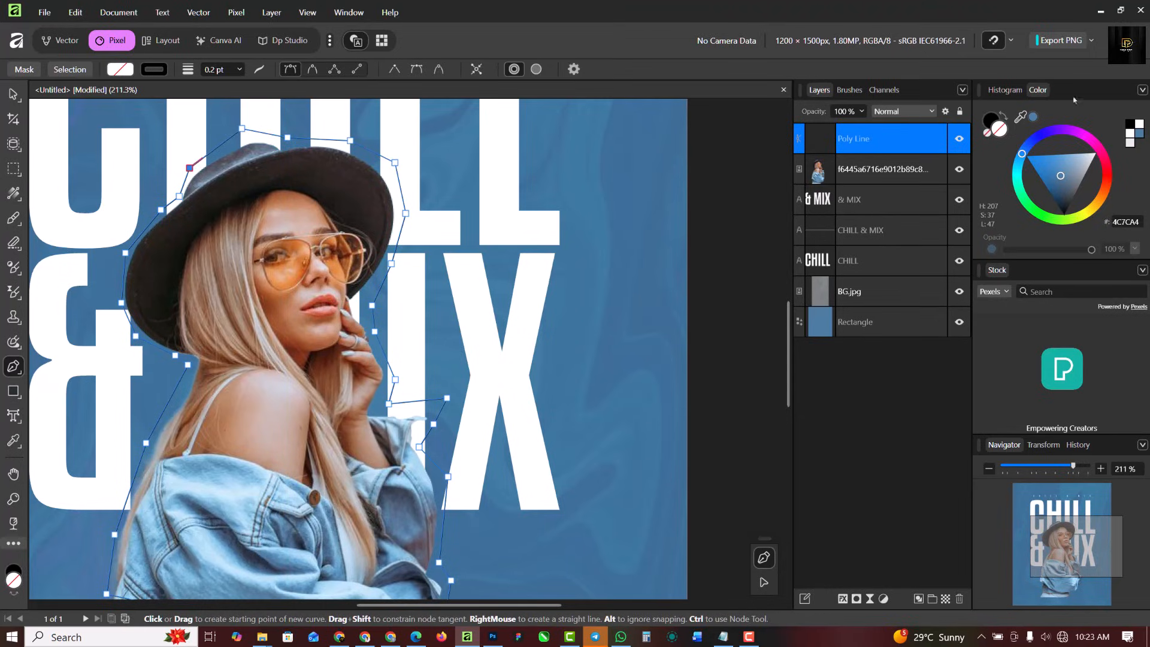
Fill the closed outline shape with white and remove its stroke.
left_click(121, 70)
left_click(21, 186)
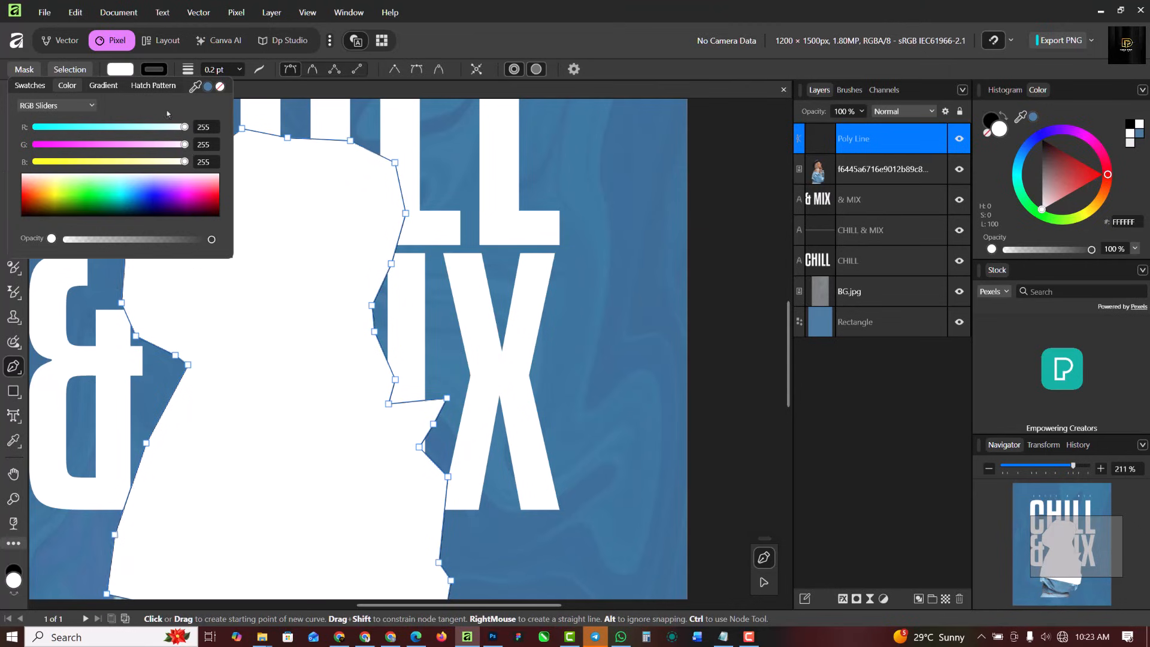
left_click(155, 69)
left_click(254, 86)
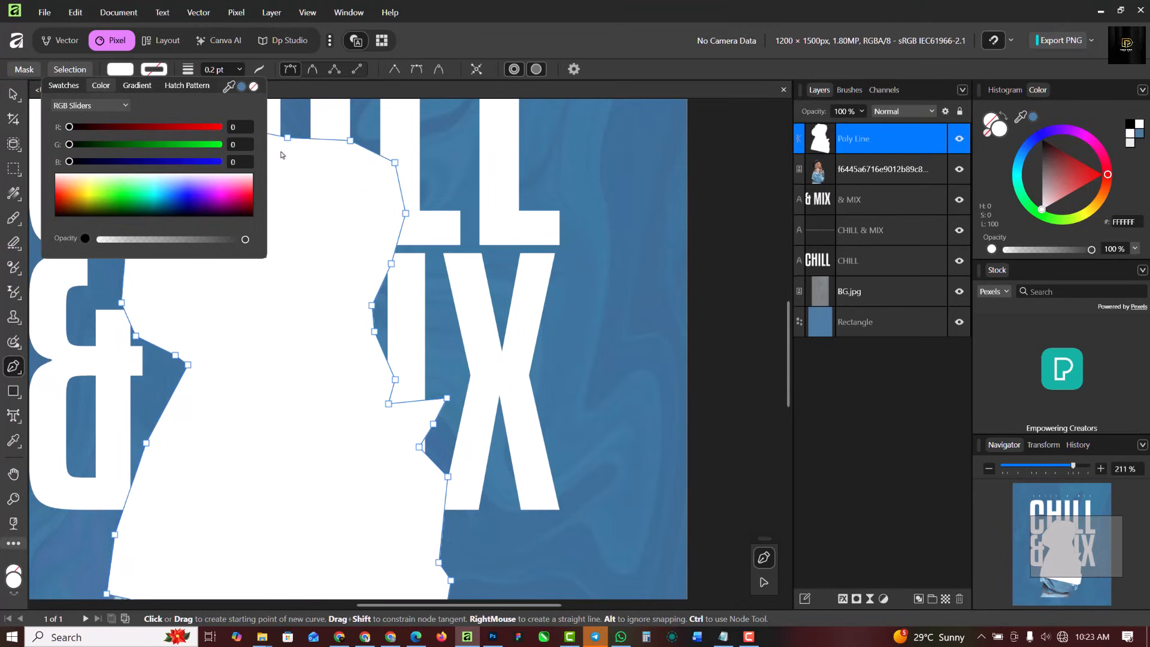
Move the outline shape directly beneath the woman image in the layer order and recolour its fill to light blue CDE8FF.
left_click(13, 94)
left_click_drag(895, 143, 895, 179)
scroll(344, 302, "down", 3)
scroll(344, 302, "up", 2)
left_click(1141, 135)
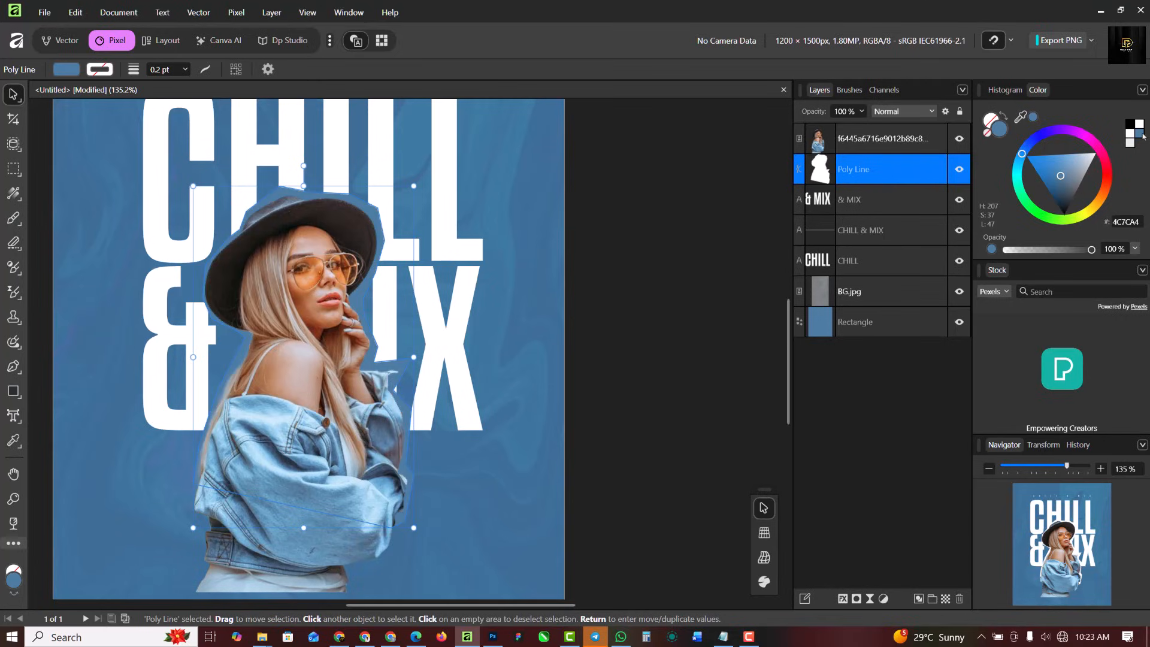
left_click_drag(1064, 193, 1084, 153)
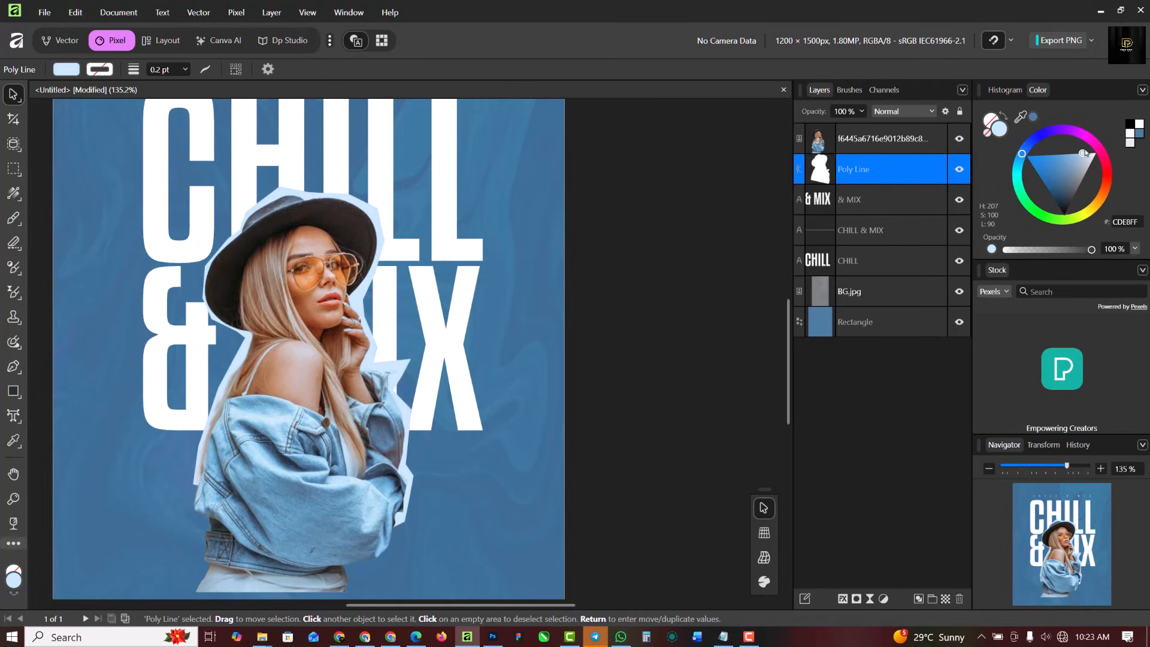
Switch to vector editing and add 59% noise to the light blue outline shape's fill.
scroll(54, 315, "up", 6)
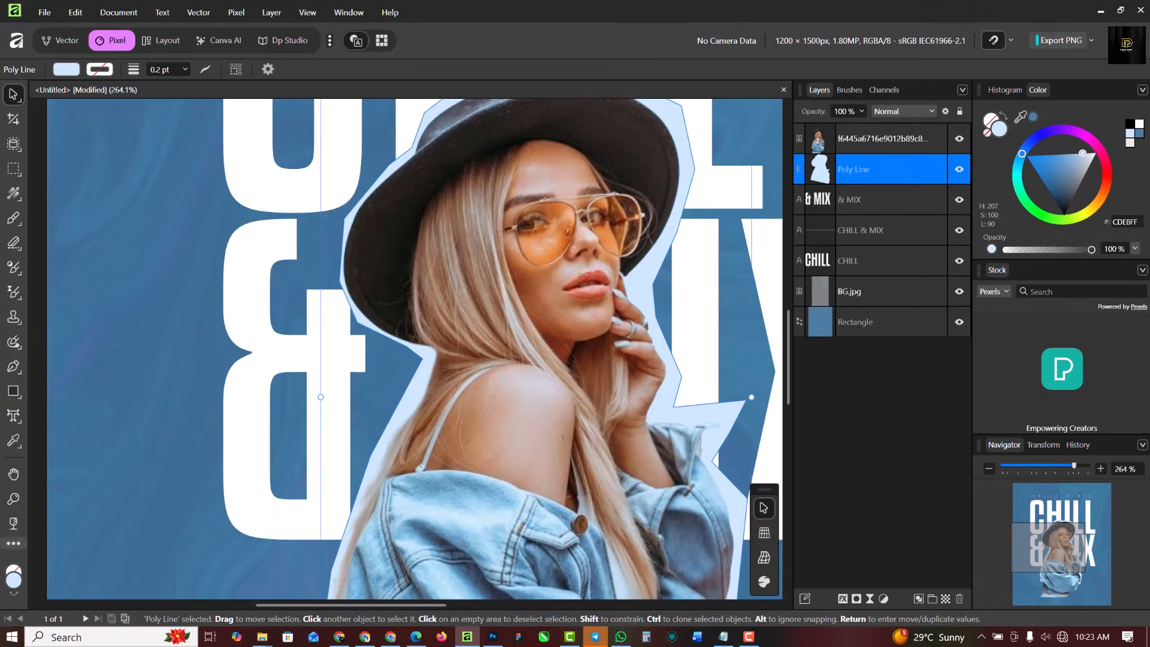
key("ctrl+1")
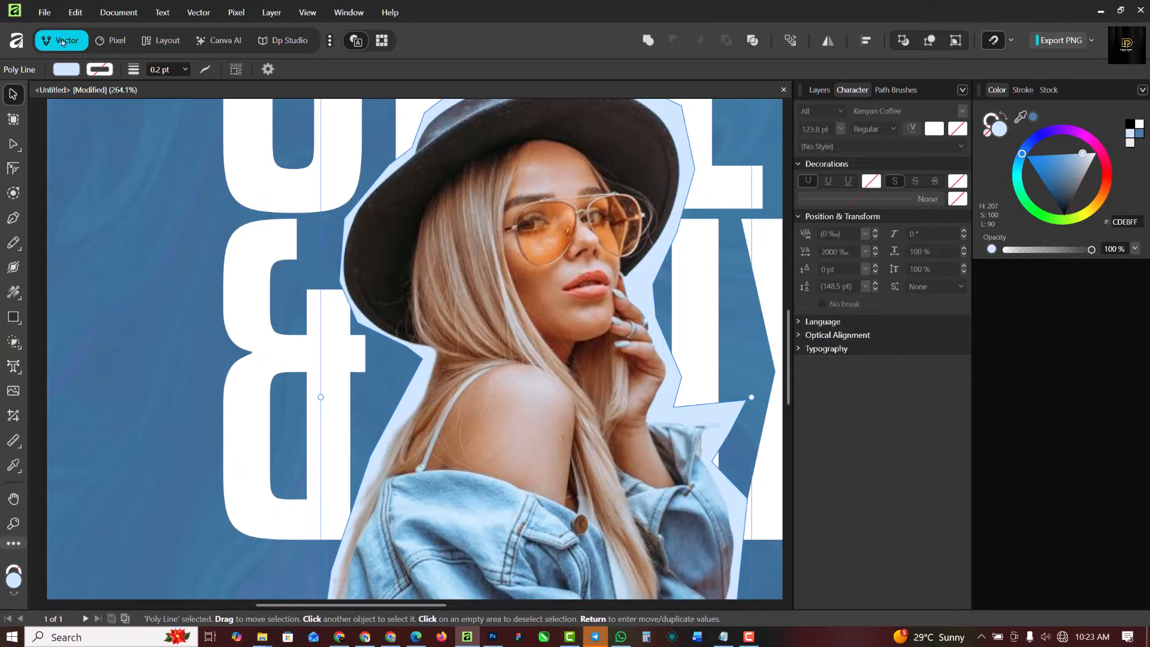
left_click(374, 329)
left_click(819, 90)
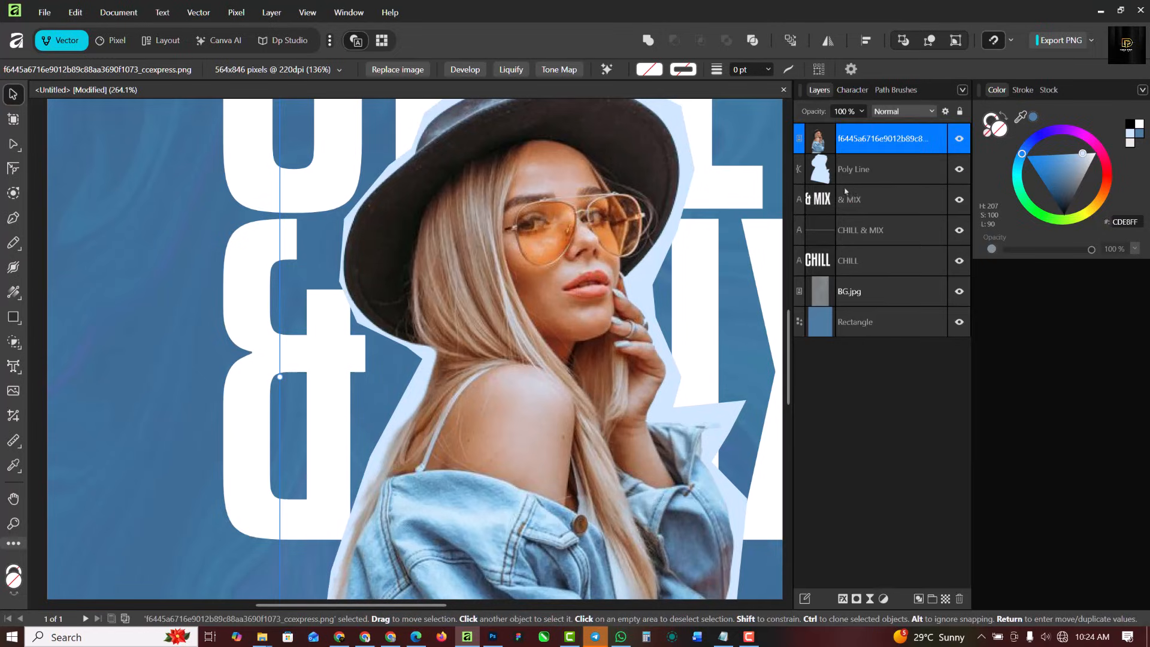
left_click(881, 169)
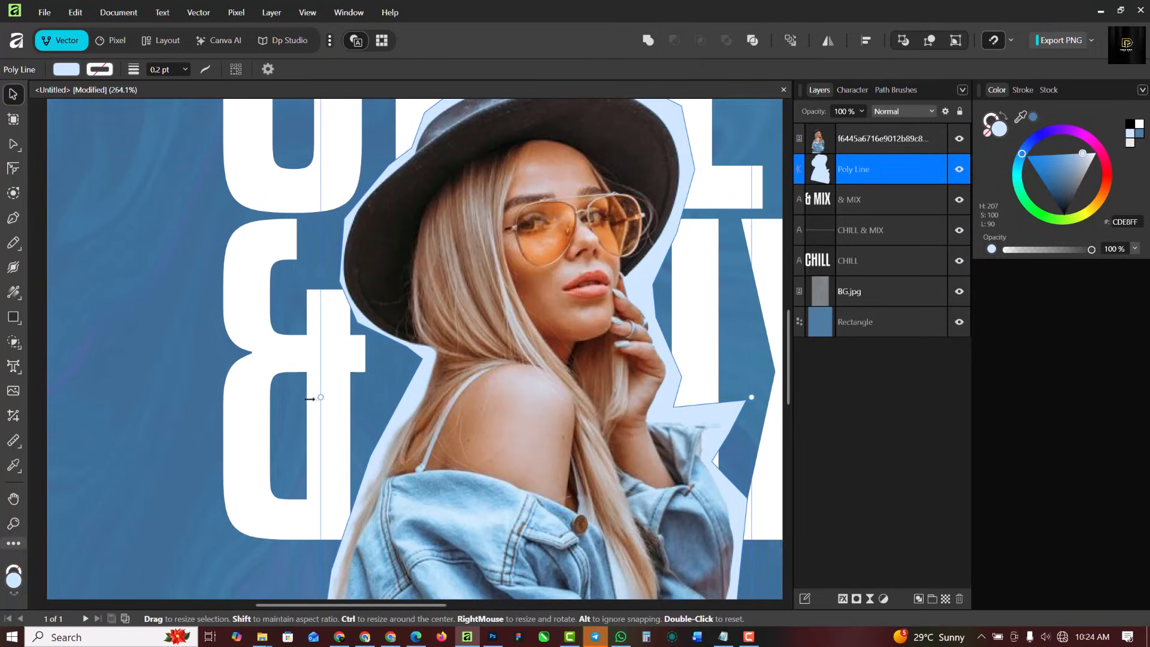
key("ctrl+0")
left_click(573, 251)
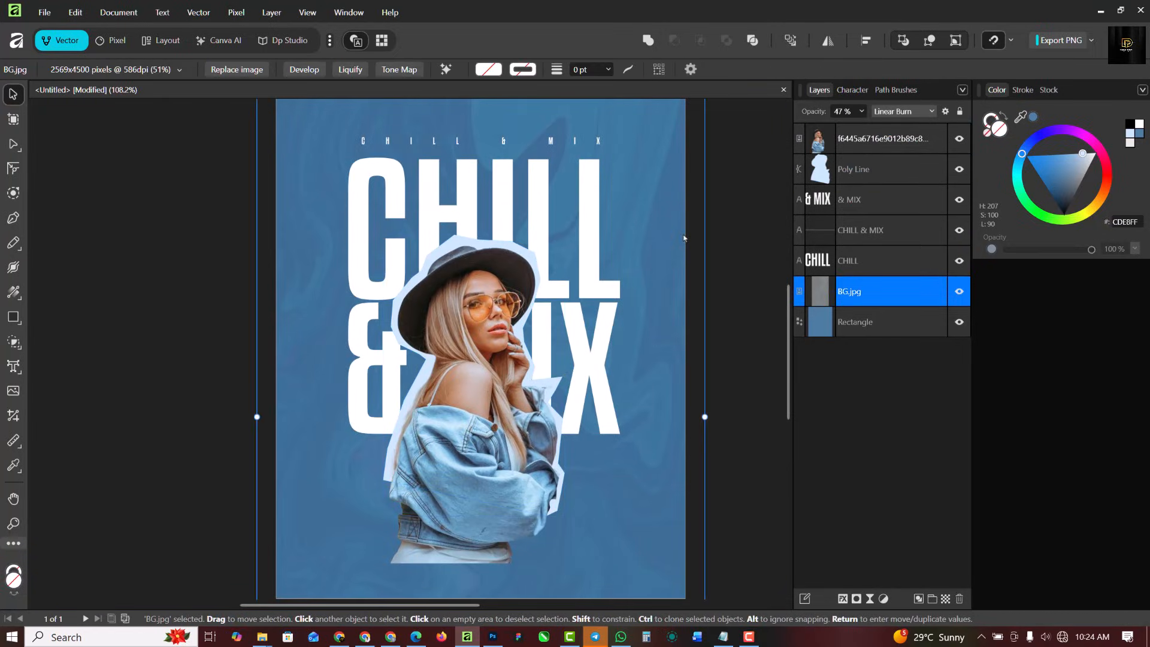
left_click(858, 171)
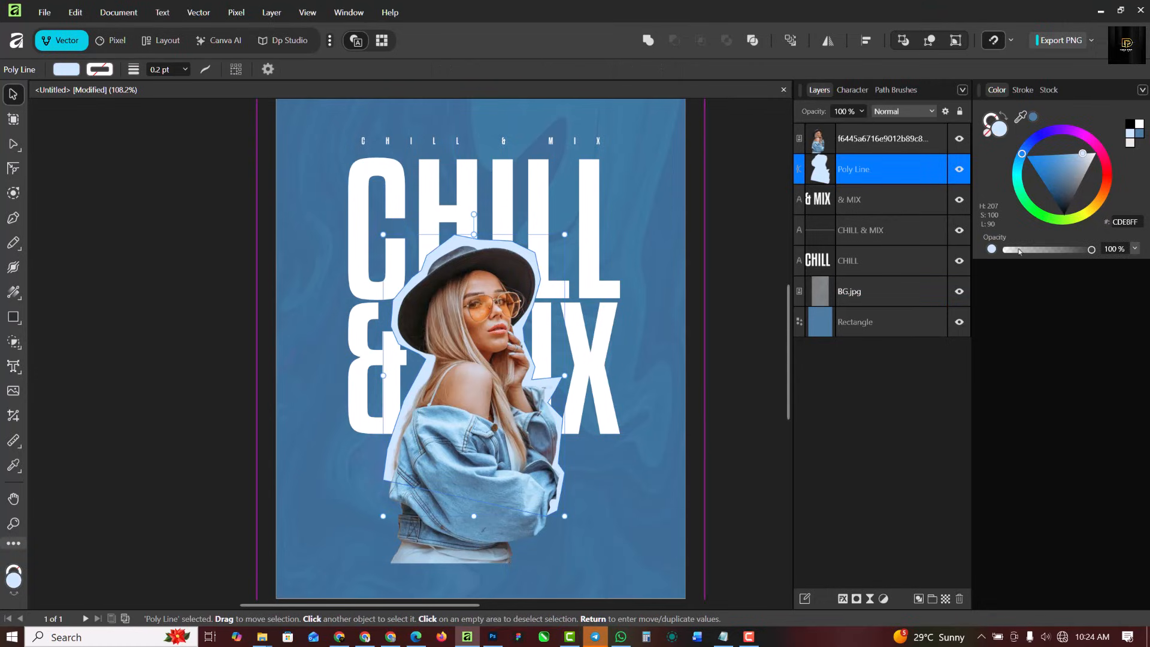
left_click_drag(1007, 250, 1025, 253)
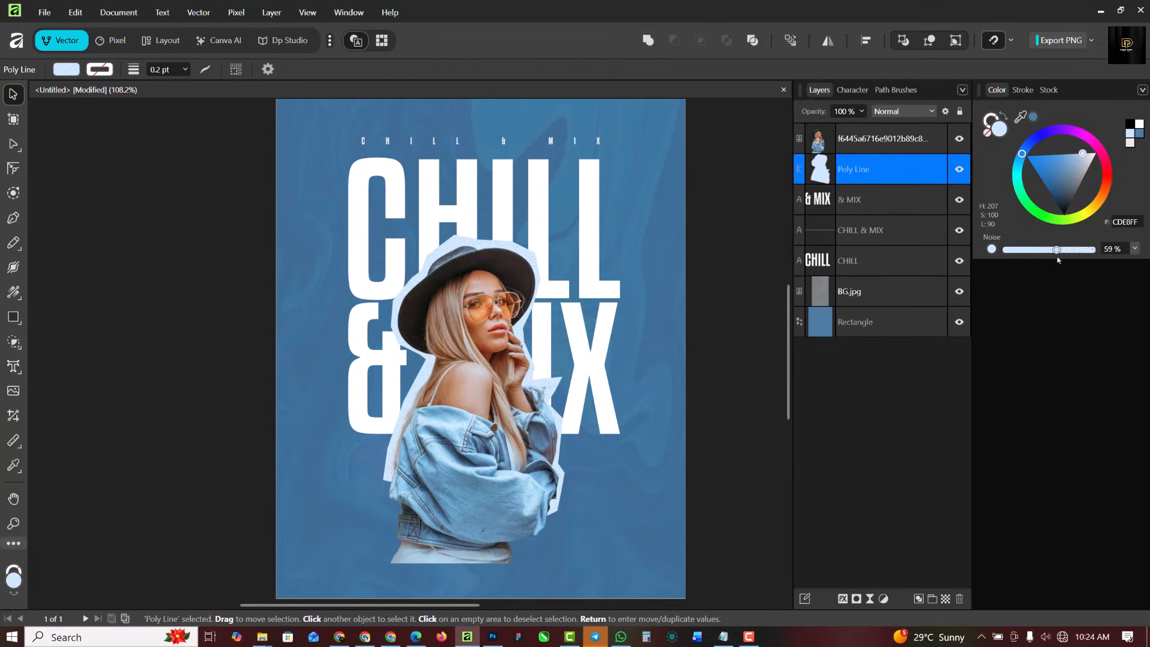
Place the leaf-tropics clip-art image from the file folder above the woman image and enlarge it to about 256% across the flyer's lower part.
left_click(880, 139)
scroll(453, 435, "down", 2)
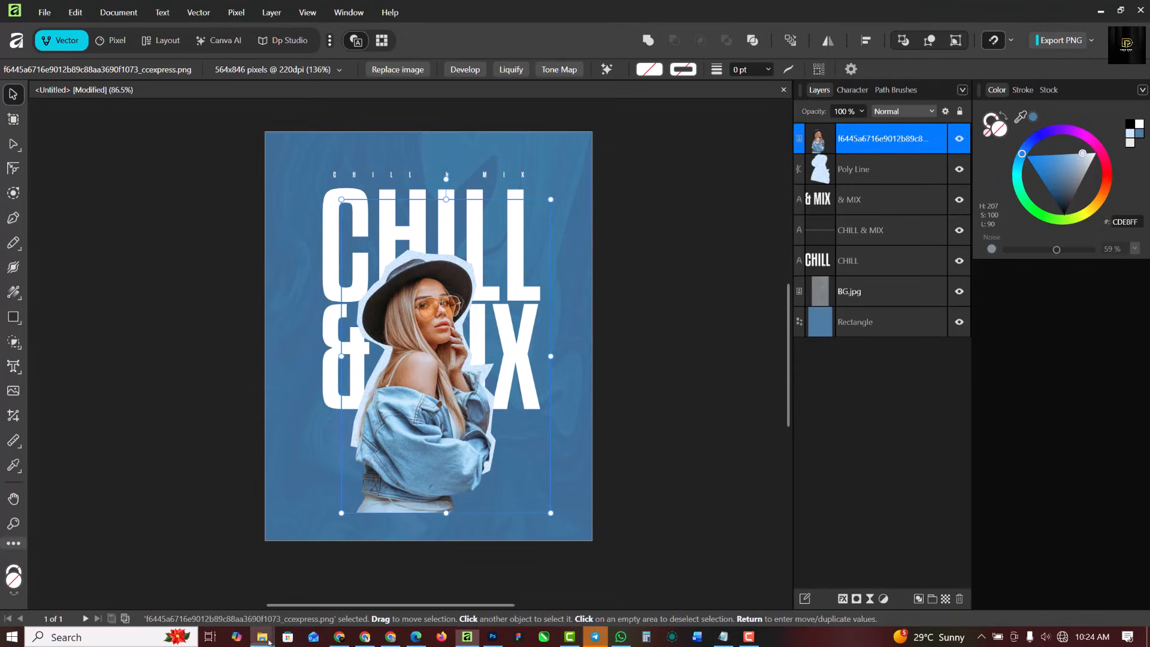
mouse_move(268, 642)
left_click(180, 590)
left_click_drag(521, 96, 485, 518)
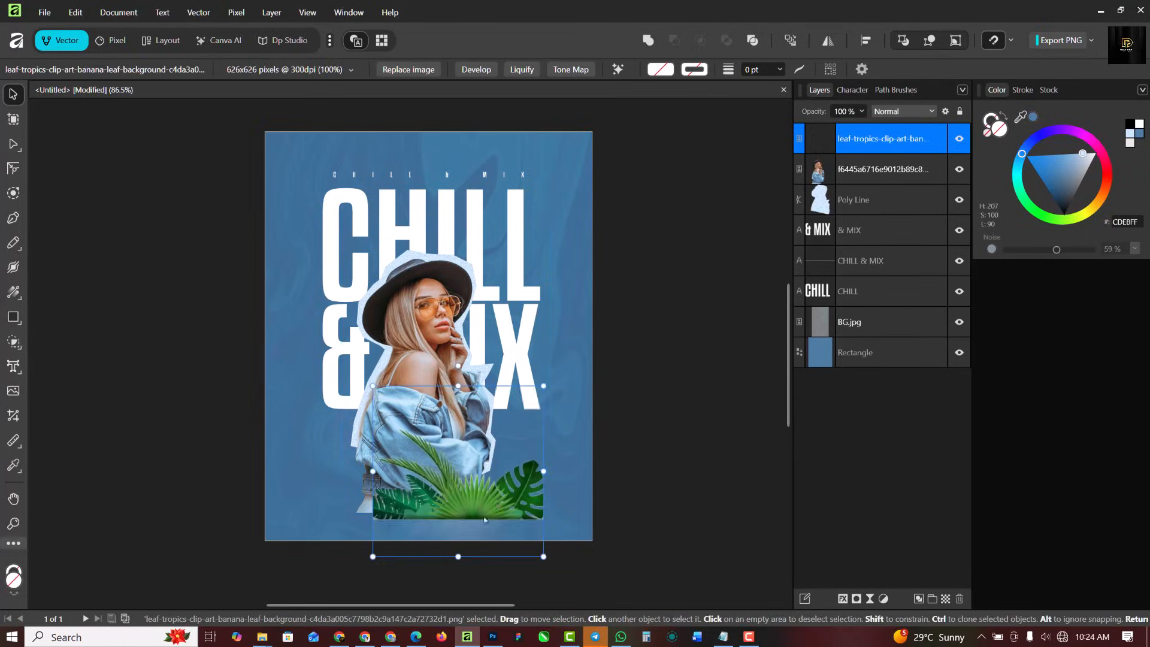
left_click_drag(544, 386, 648, 221)
left_click_drag(517, 497, 535, 487)
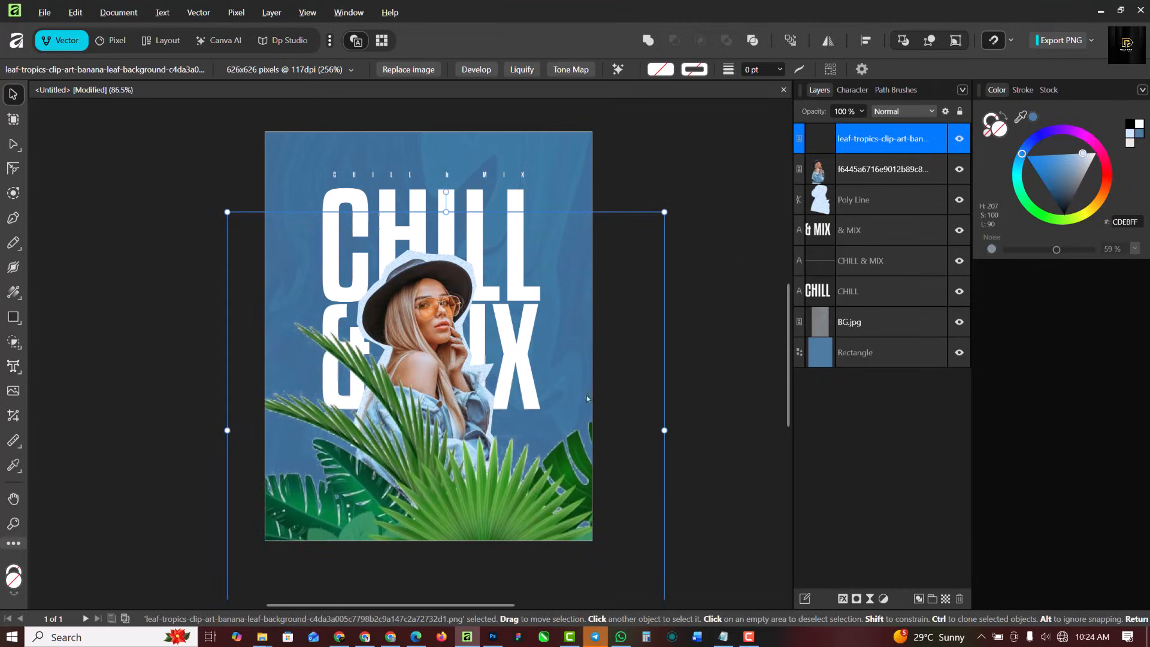
Squash the leaf image slightly in height, then rescale and reposition it so the leaves span the flyer's lower edge.
left_click_drag(666, 212, 649, 226)
left_click_drag(518, 468, 513, 482)
left_click_drag(441, 245, 445, 299)
key("ctrl+z")
left_click_drag(441, 245, 439, 275)
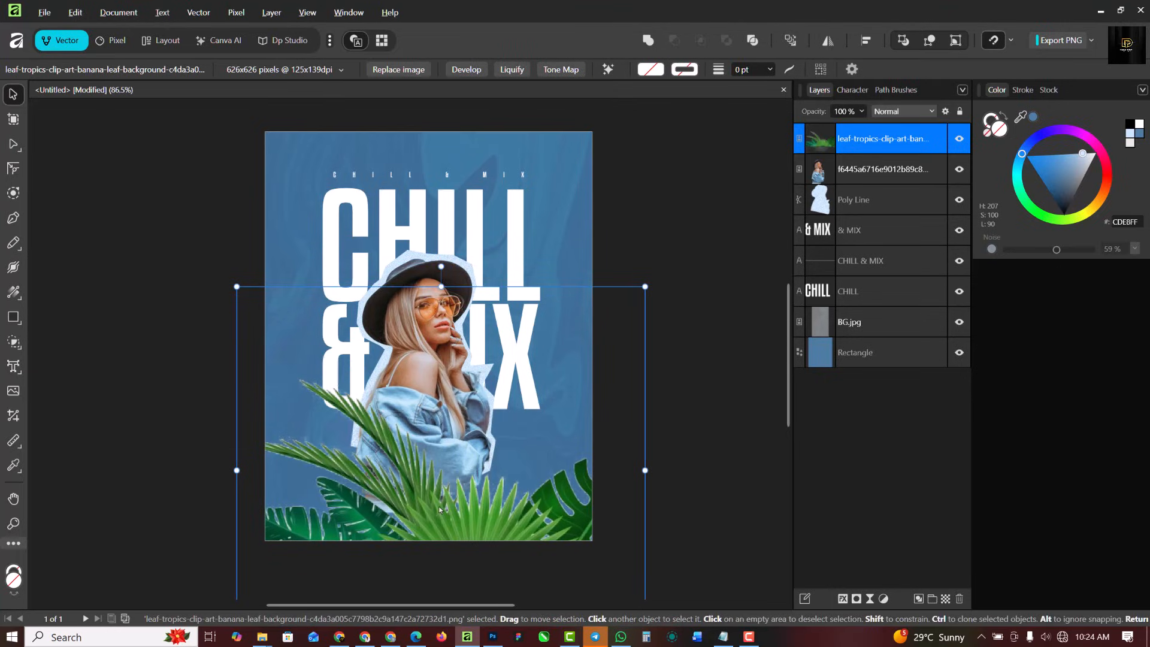
mouse_move(437, 495)
left_mouse_down()
mouse_move(459, 487)
mouse_move(449, 487)
left_mouse_up()
left_click_drag(658, 266, 662, 236)
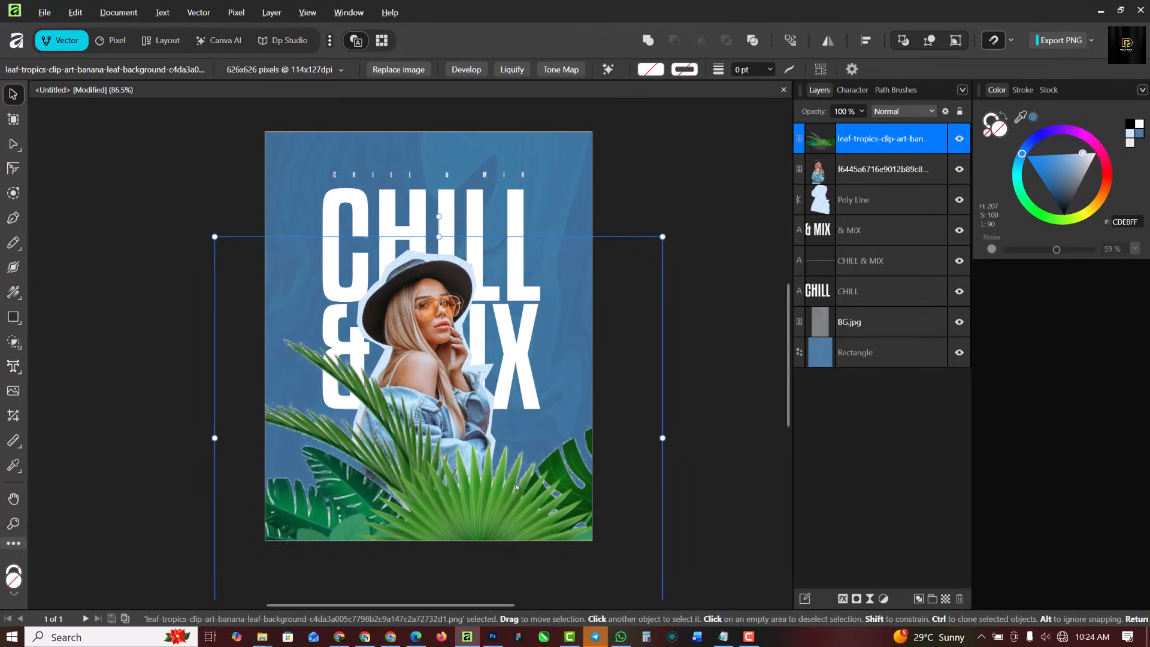
Apply a live Gaussian Blur with a 5.7 px radius to the leaf image.
left_click(870, 599)
left_click(898, 16)
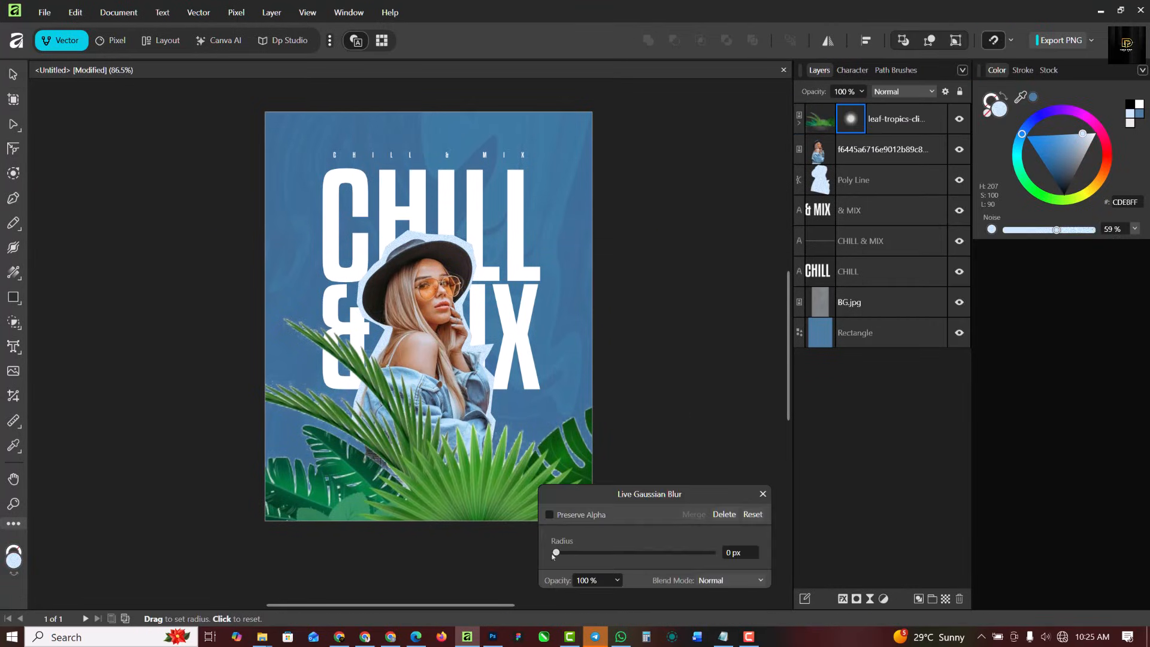
left_click_drag(579, 552, 629, 560)
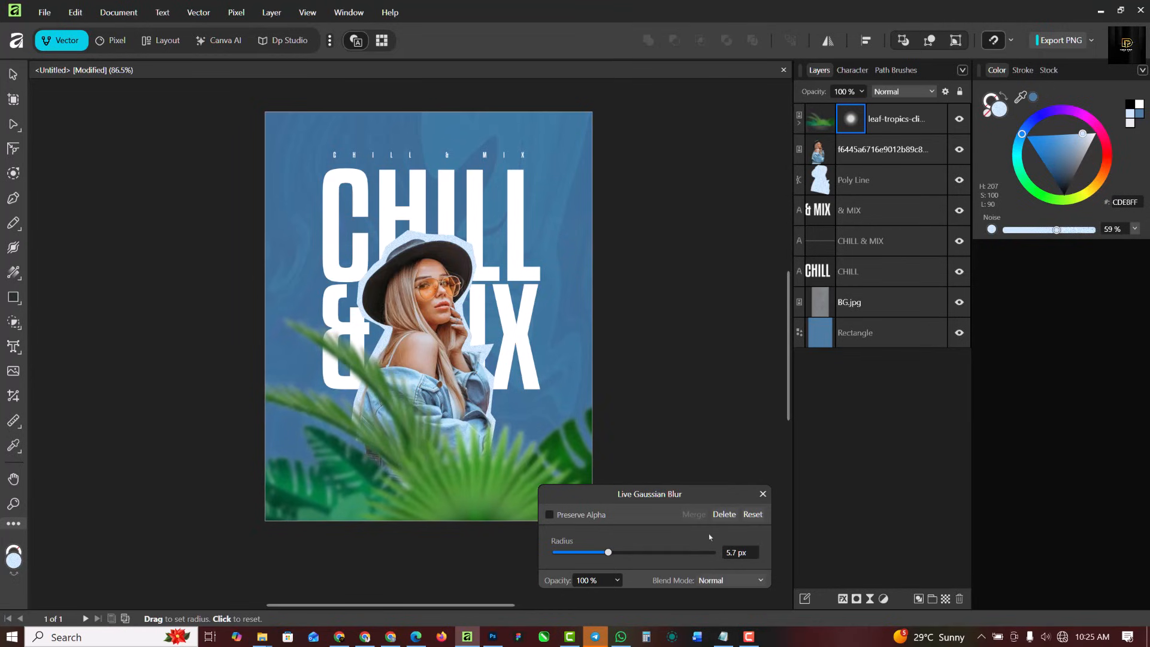
left_click(764, 495)
scroll(491, 354, "up", 1)
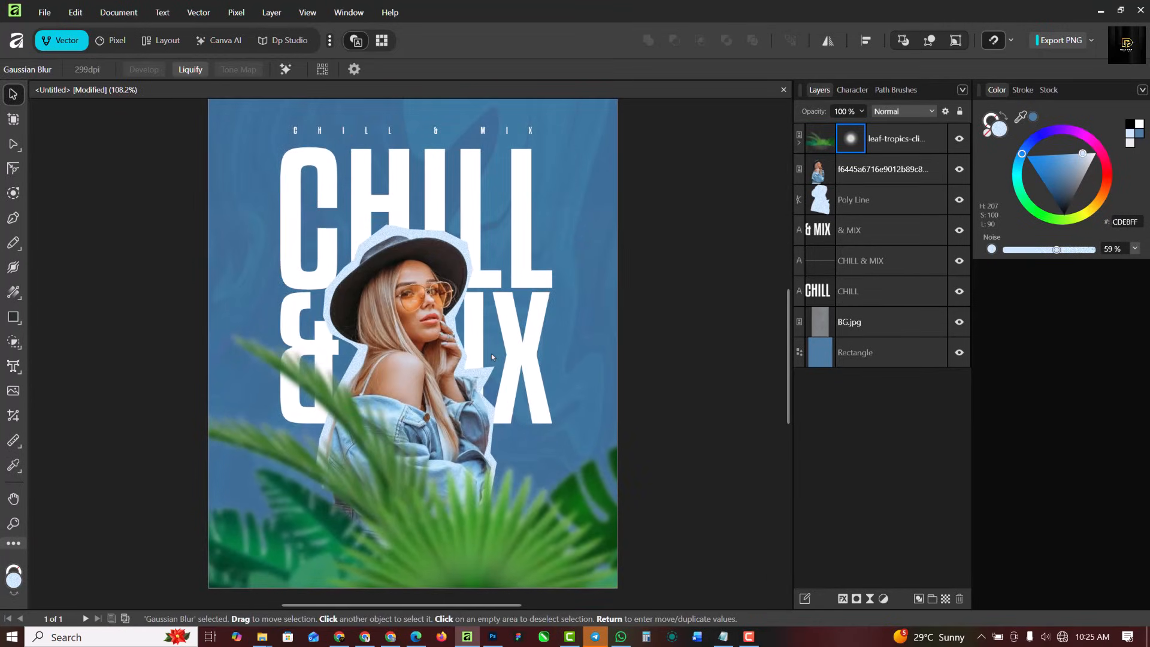
scroll(407, 181, "down", 1)
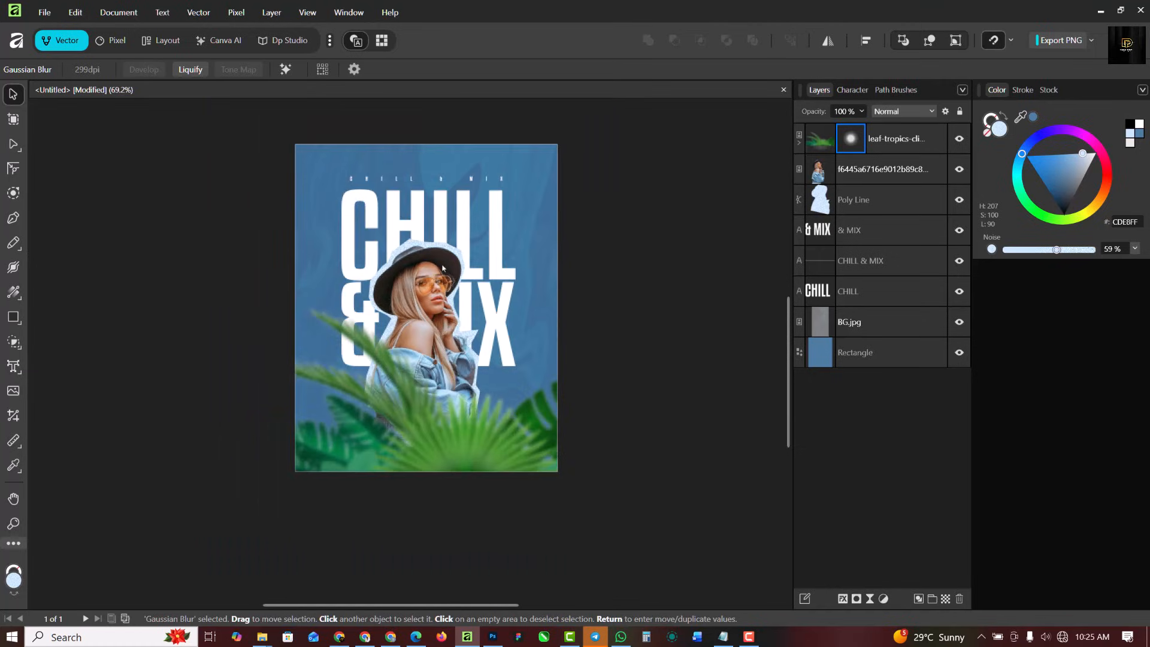
scroll(407, 181, "up", 1)
scroll(444, 218, "down", 1)
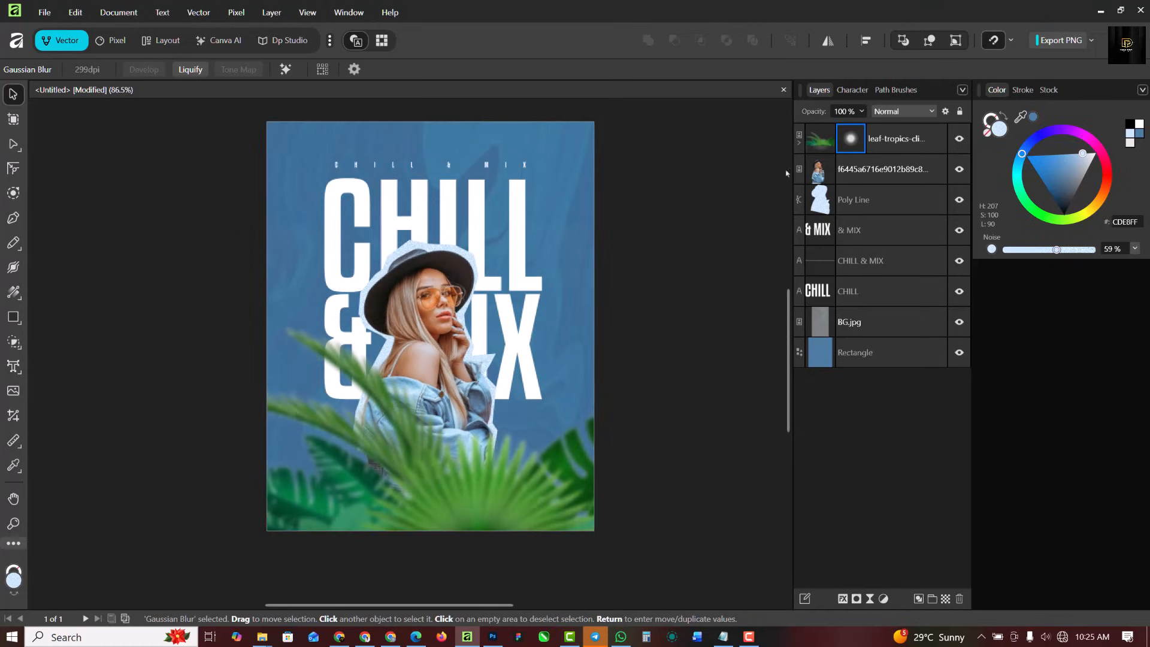
Add an empty pixel layer above the leaf image and switch to pixel editing with the Paint Brush.
left_click(945, 599)
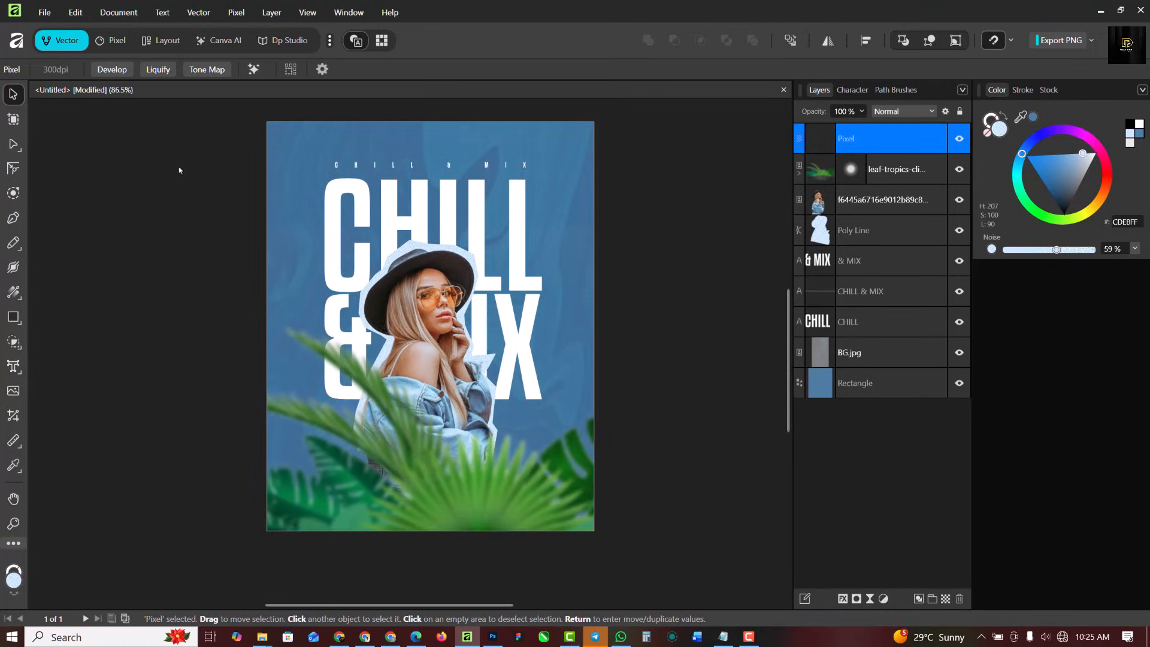
left_click(117, 42)
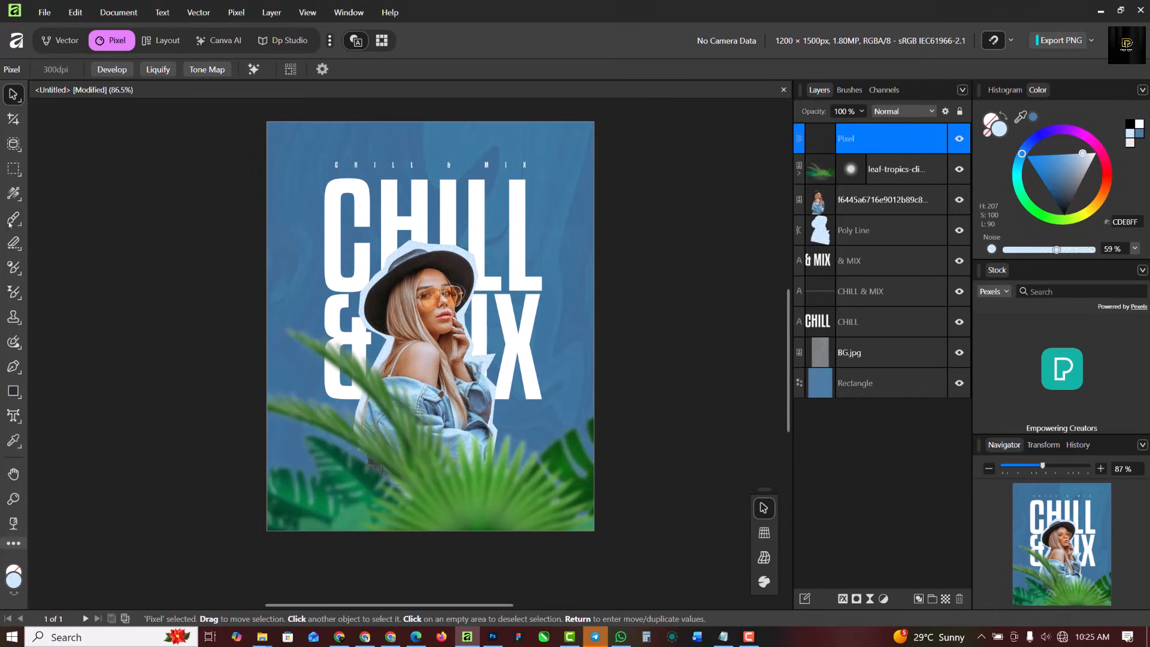
left_click(10, 223)
left_click(72, 215)
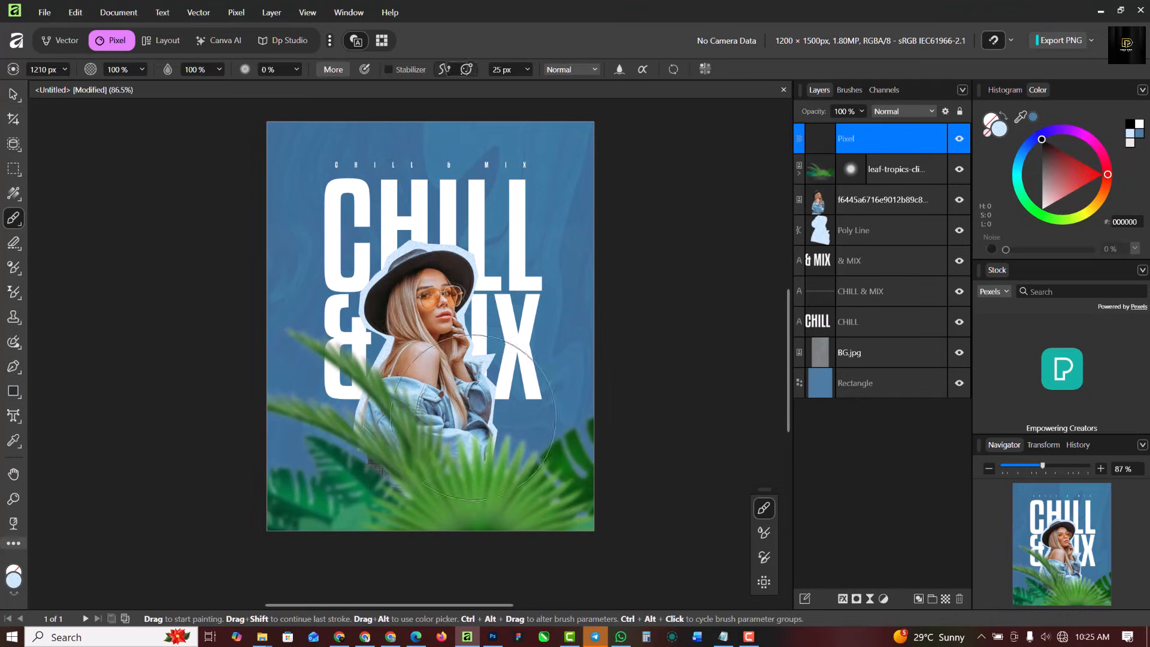
Set the brush colour to a very dark blue-grey, hex 1F2029.
left_click(15, 580)
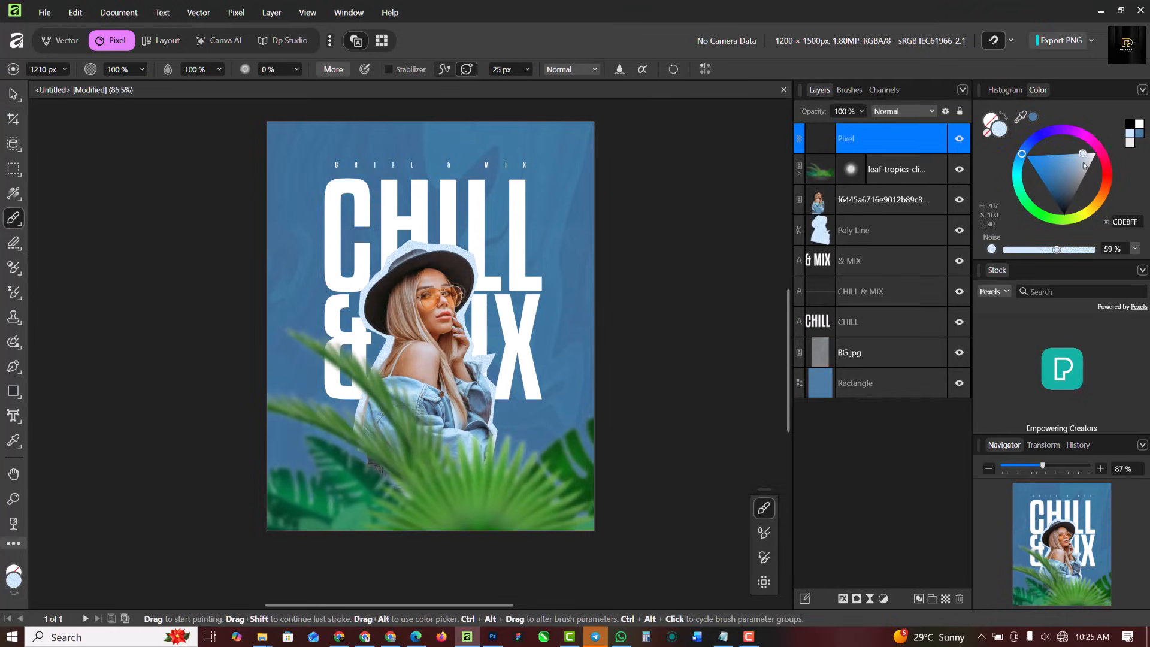
left_click(1129, 126)
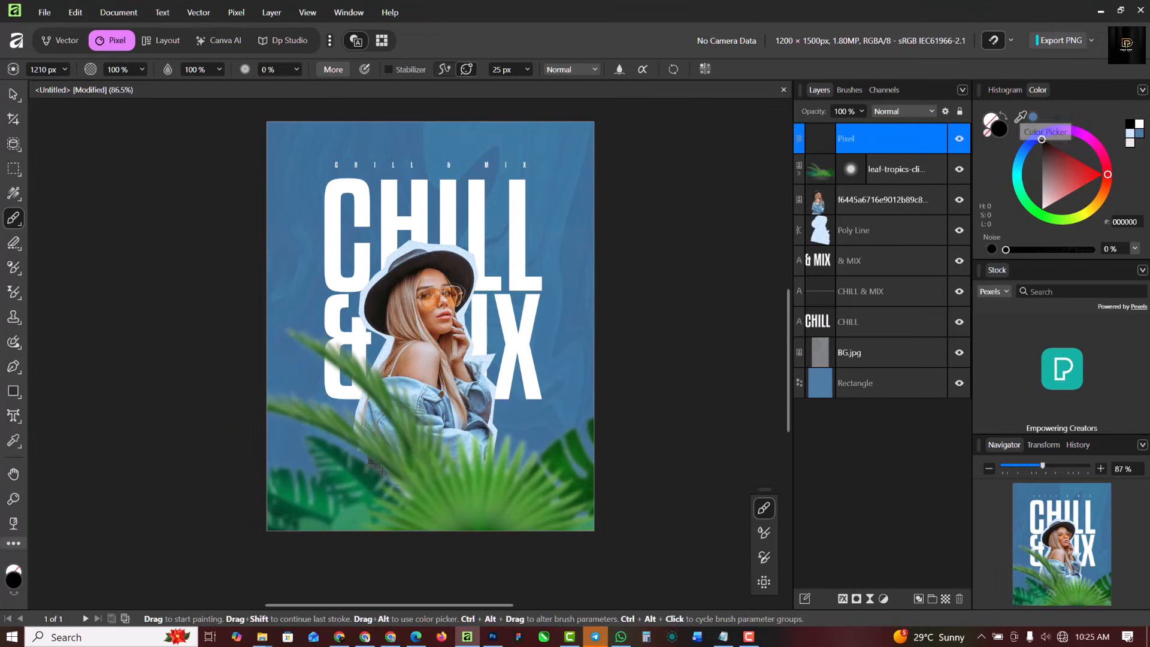
left_click_drag(1020, 116, 453, 257)
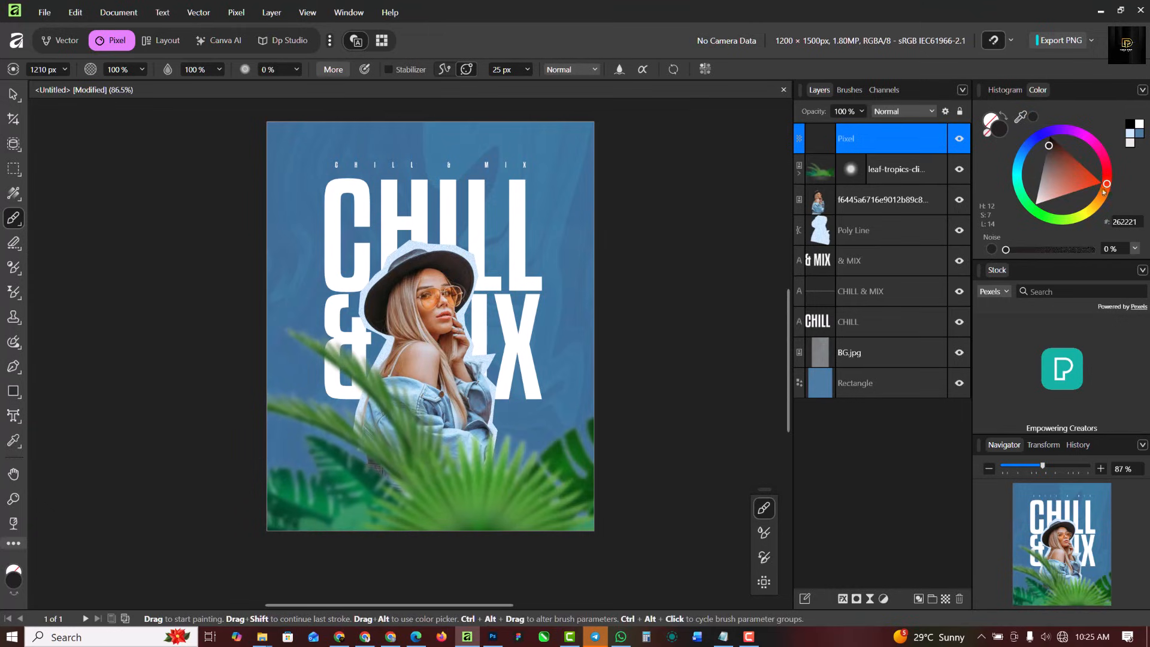
mouse_move(1104, 191)
left_mouse_down()
mouse_move(1099, 149)
mouse_move(1069, 131)
mouse_move(1040, 147)
left_mouse_up()
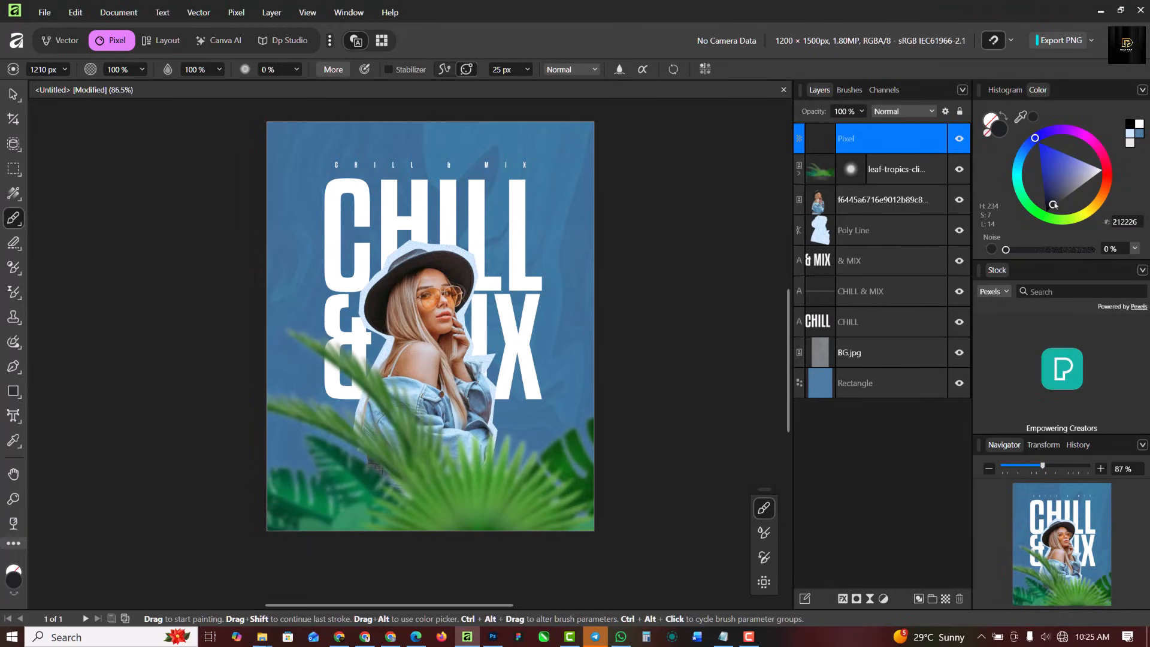
left_click_drag(1054, 205, 1046, 202)
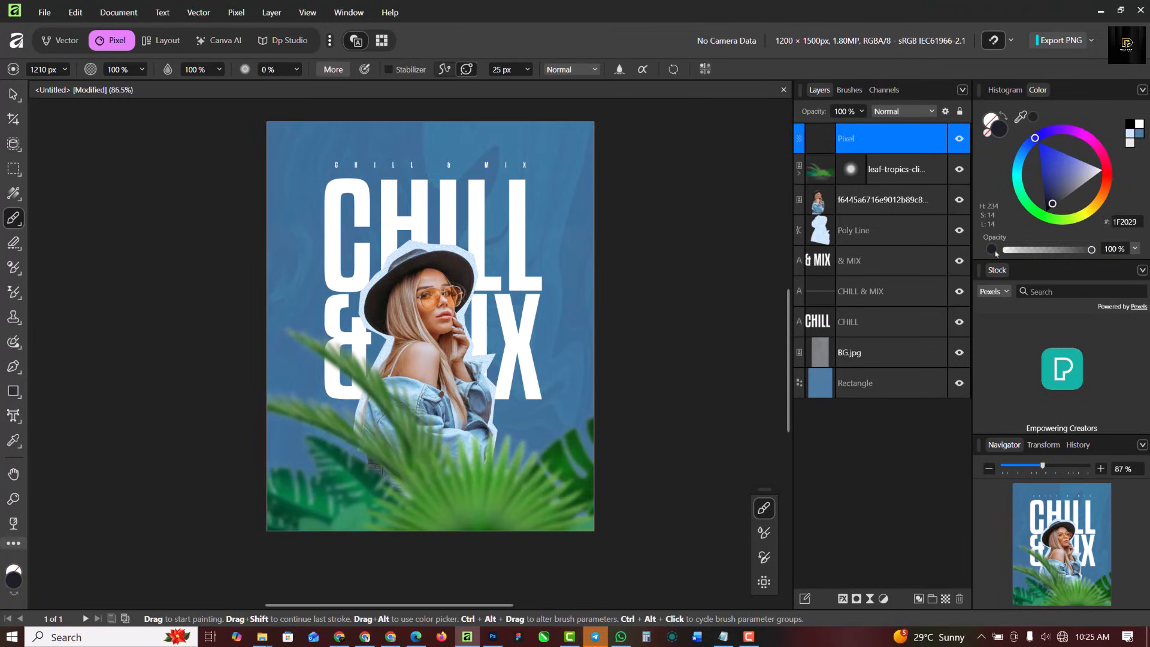
Paint a dark shadow along the flyer's lower edge with the 1210 px brush and set the layer's blend mode to Multiply.
mouse_move(353, 566)
left_mouse_down()
mouse_move(225, 526)
mouse_move(487, 581)
mouse_move(672, 539)
mouse_move(274, 596)
mouse_move(200, 513)
mouse_move(559, 531)
mouse_move(483, 565)
left_mouse_up()
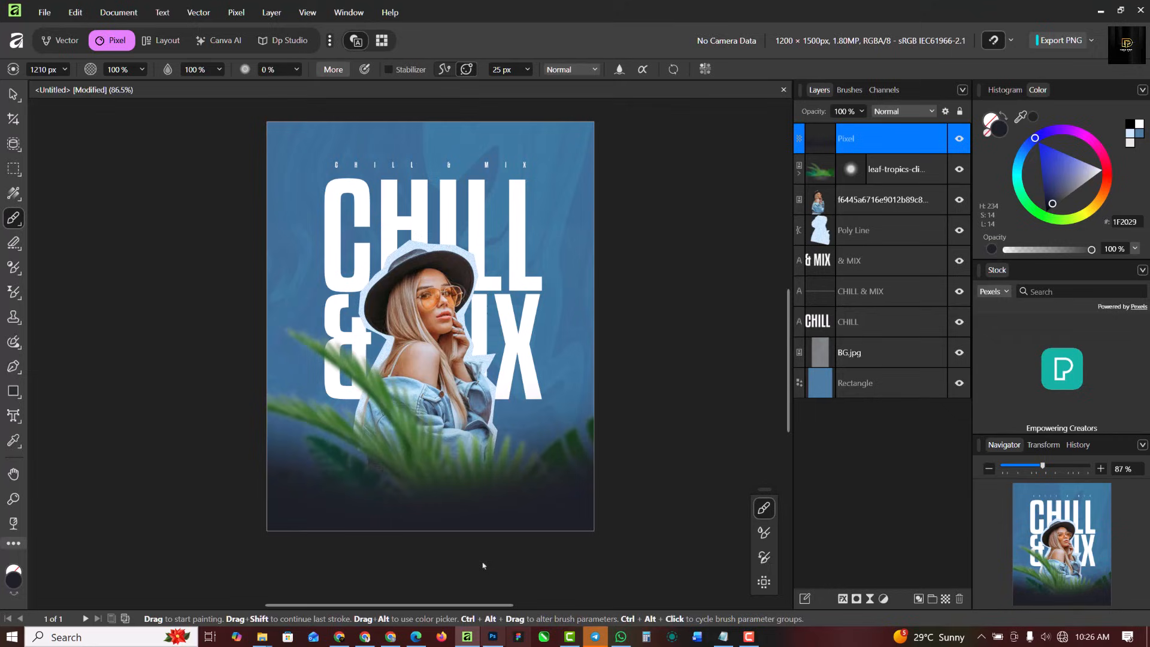
left_click(895, 115)
left_click(895, 180)
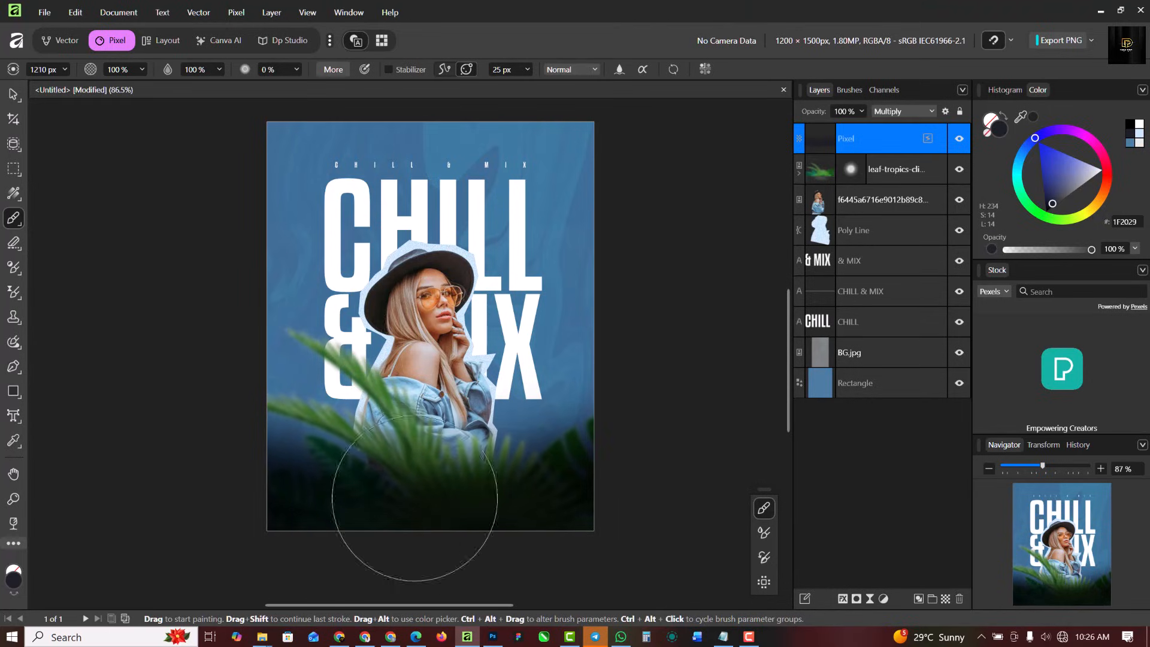
Enlarge the painted shadow layer so it extends slightly beyond both sides and the lower edge of the flyer.
scroll(372, 527, "down", 2)
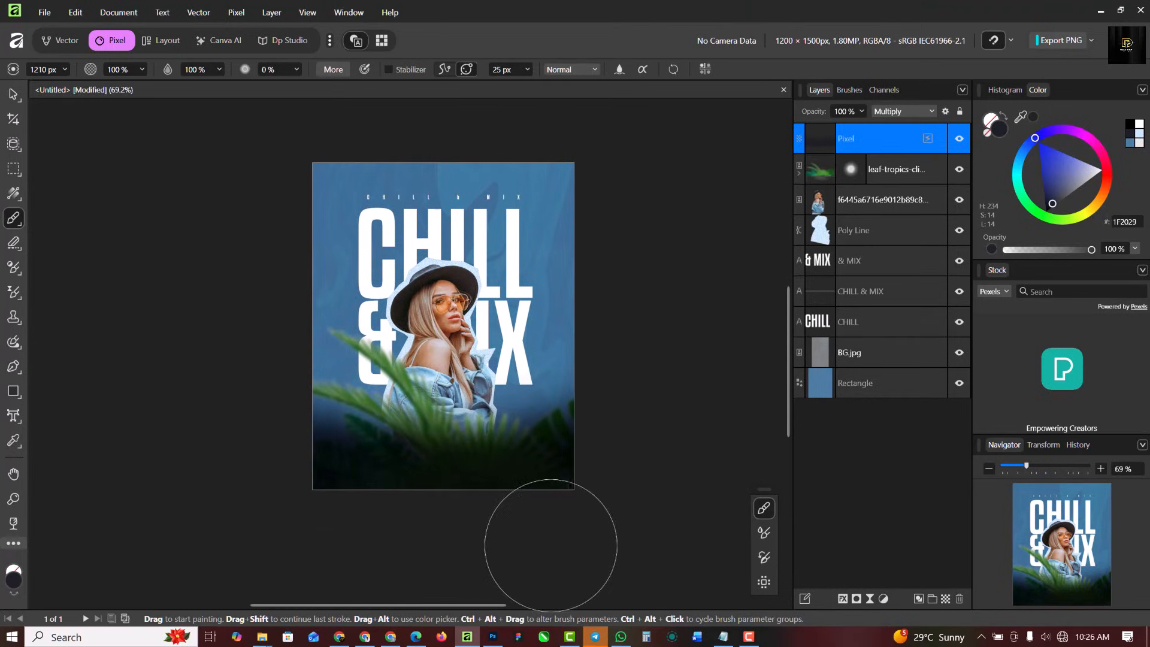
key("v")
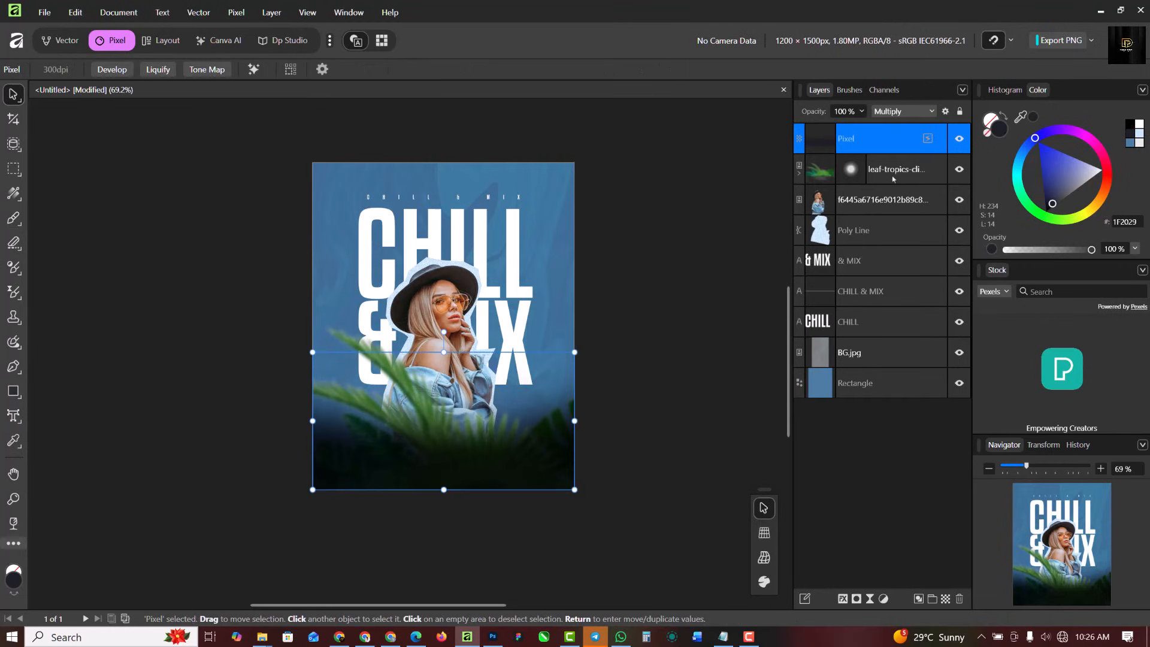
scroll(447, 275, "up", 2)
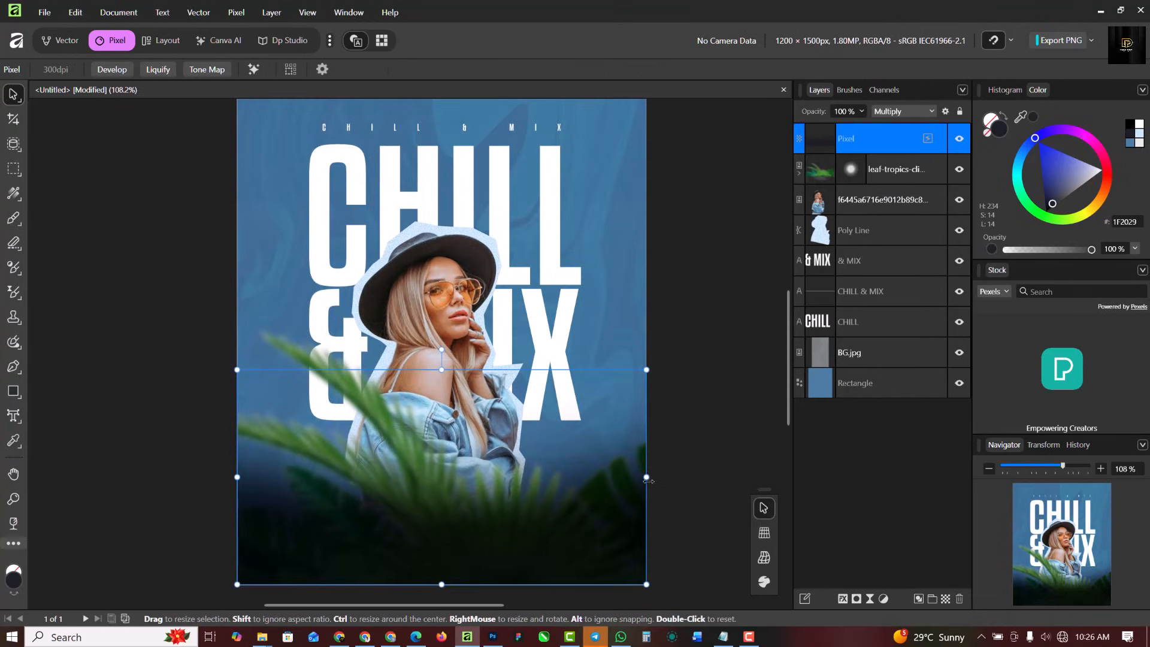
left_click_drag(646, 477, 676, 476)
left_click_drag(237, 477, 217, 477)
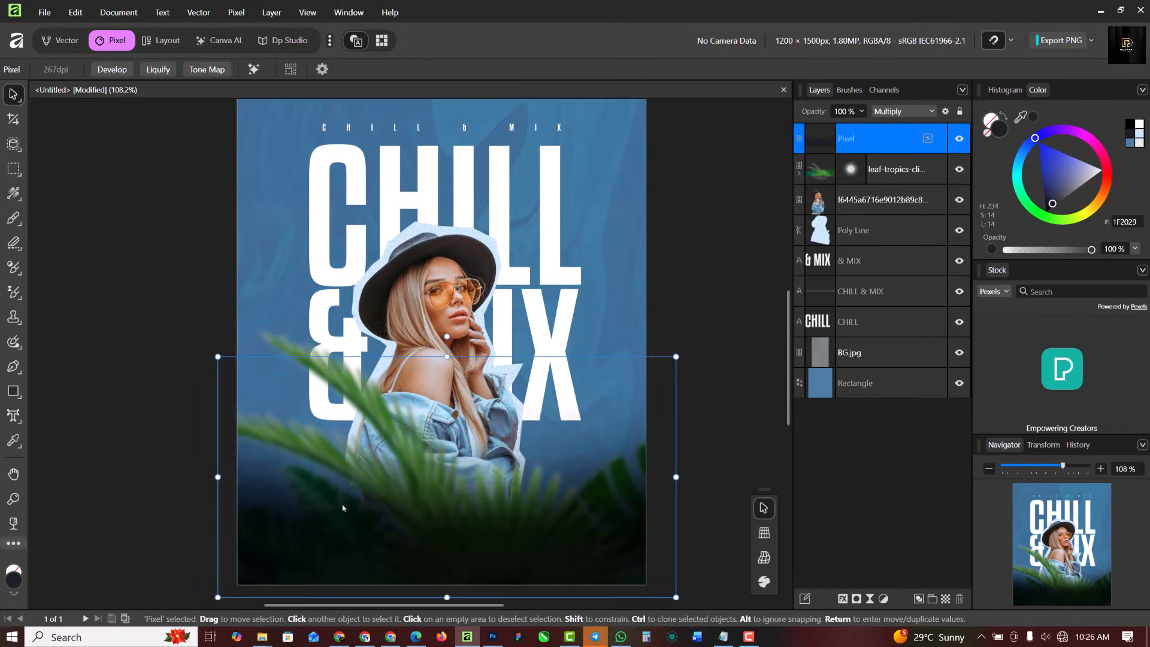
scroll(222, 476, "down", 2)
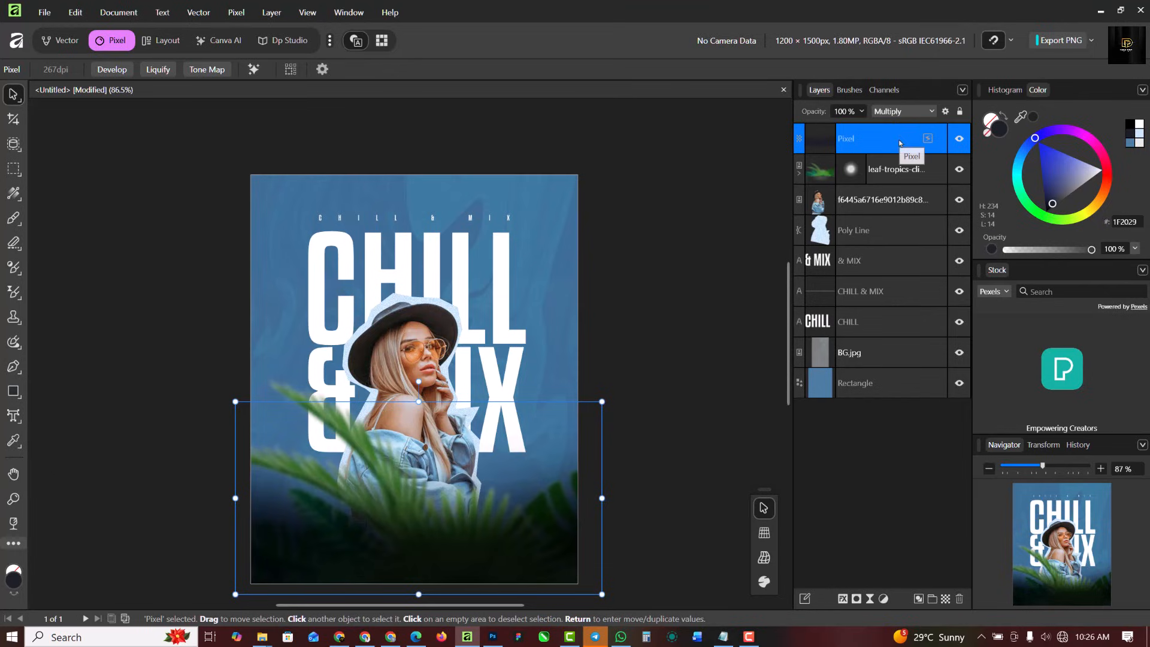
Duplicate the shadow layer and lower the copy's opacity to 28%.
key("ctrl+j")
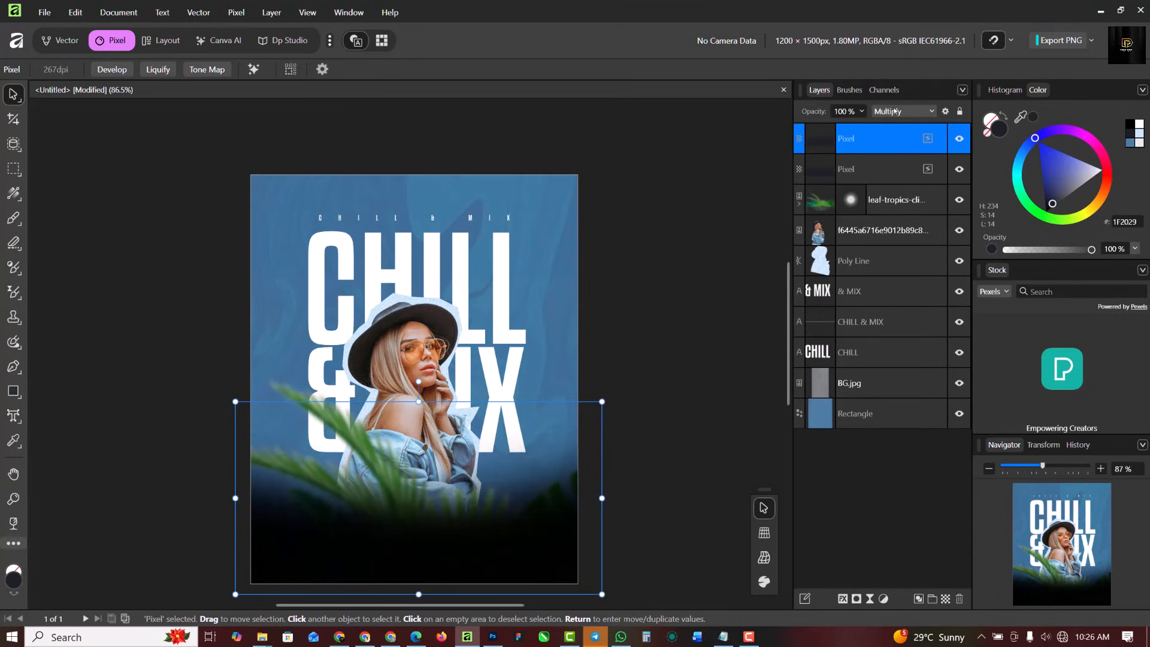
left_click(862, 111)
left_click_drag(839, 131, 788, 135)
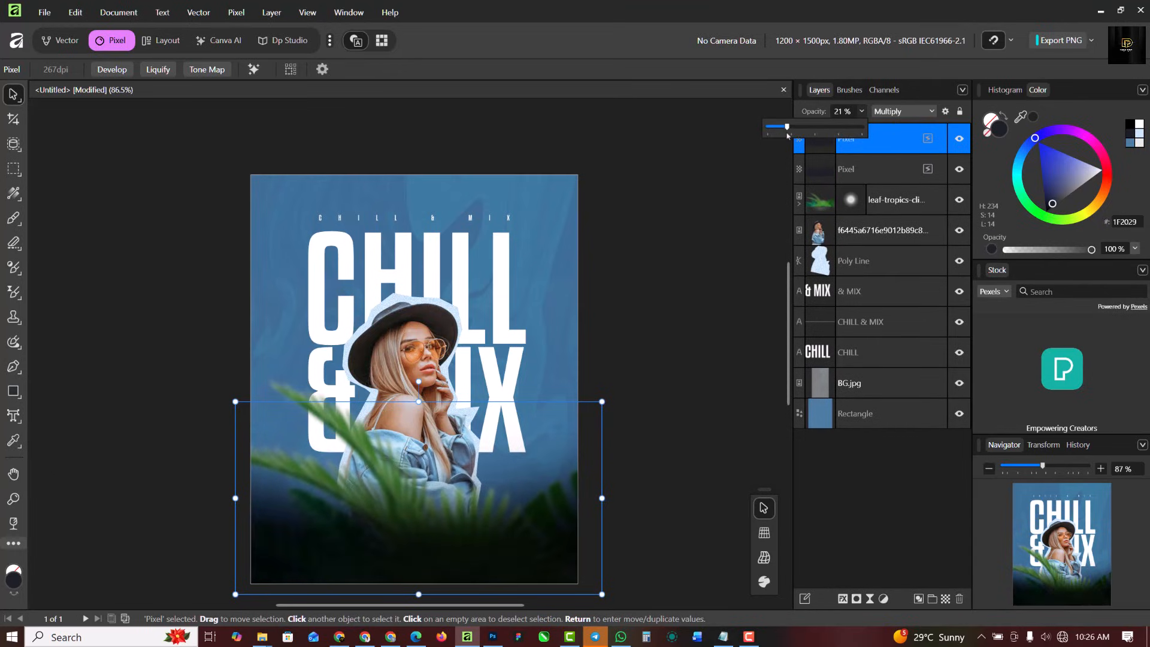
left_click(603, 321)
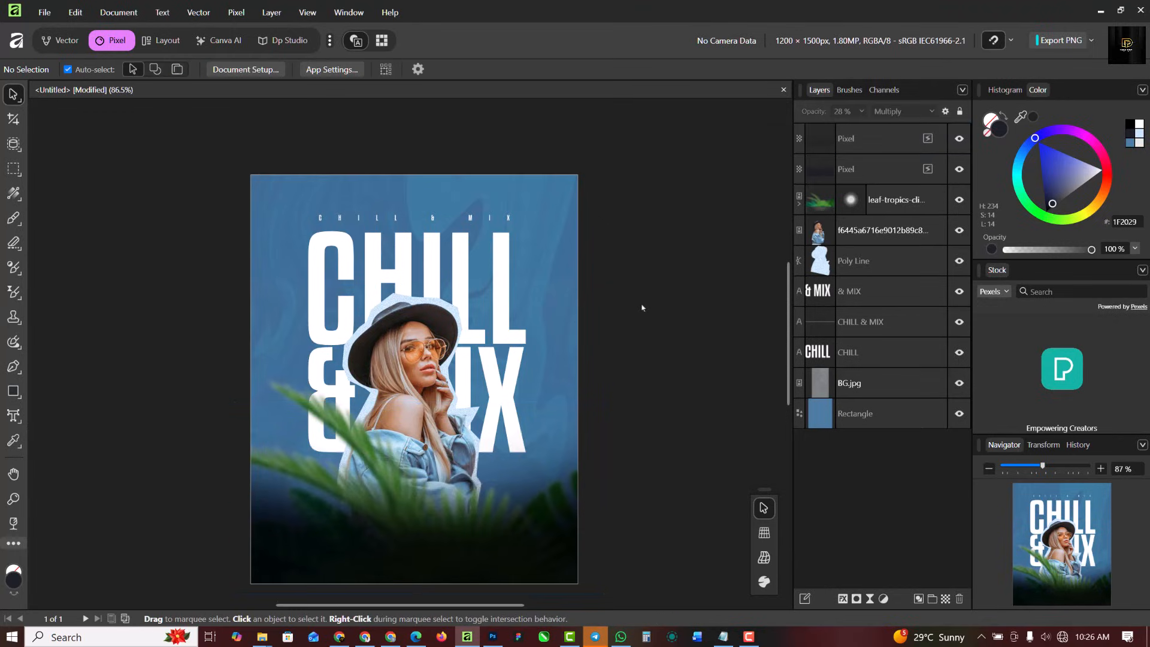
scroll(641, 308, "down", 2)
scroll(465, 470, "up", 4)
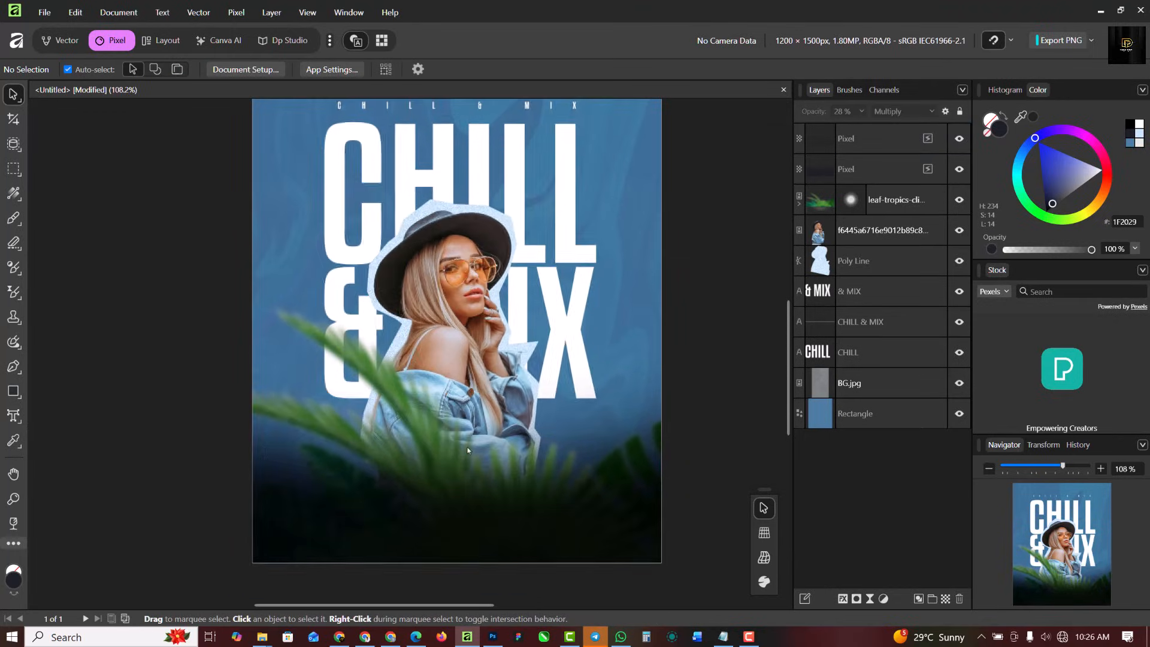
scroll(465, 468, "down", 1)
Place the orange glow image from the RESOURCE folder, scale it down to about 66%, and centre it over the woman.
mouse_move(570, 637)
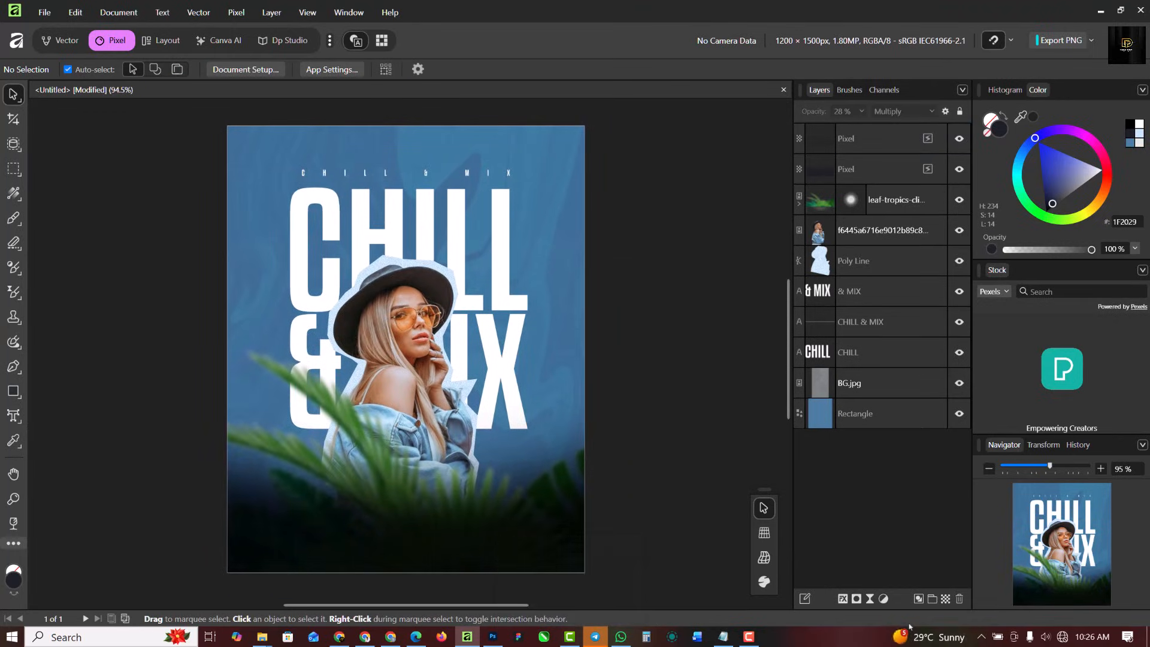
mouse_move(928, 637)
left_click(227, 291)
mouse_move(267, 642)
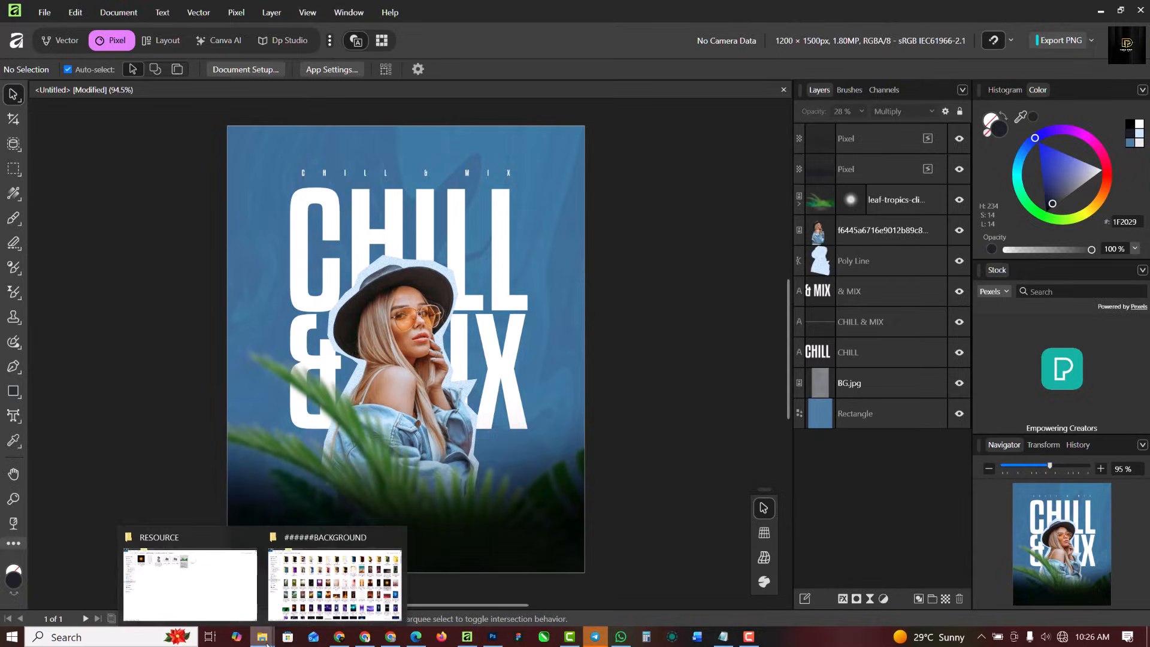
left_click(191, 582)
left_click_drag(146, 92, 486, 226)
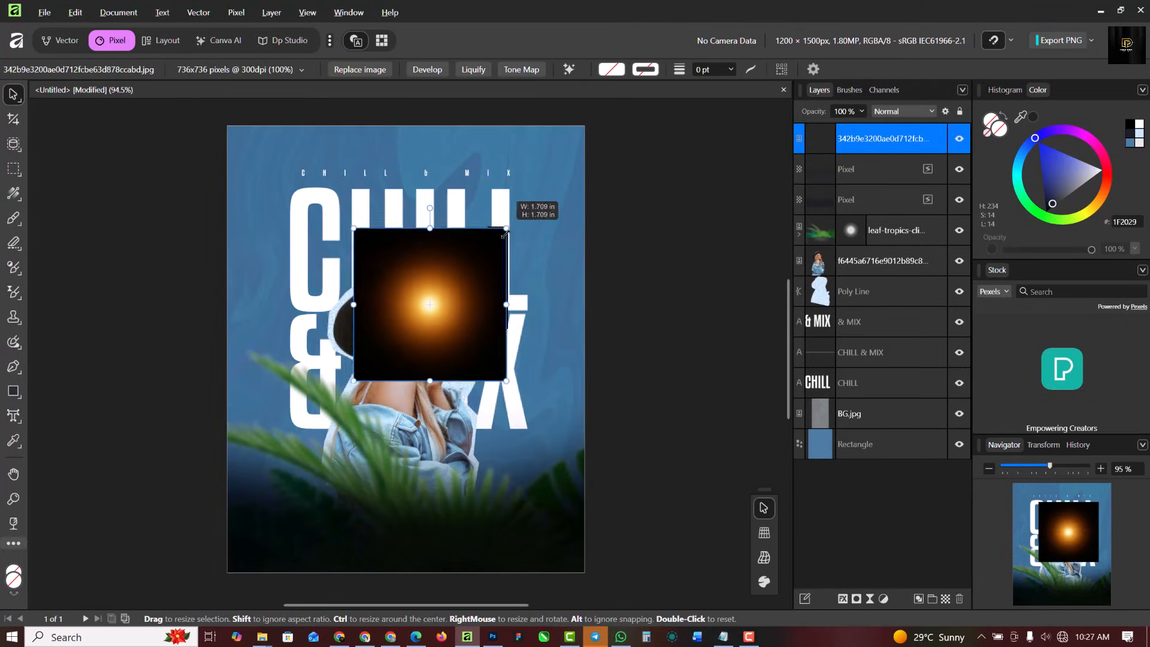
left_click_drag(419, 297, 410, 372)
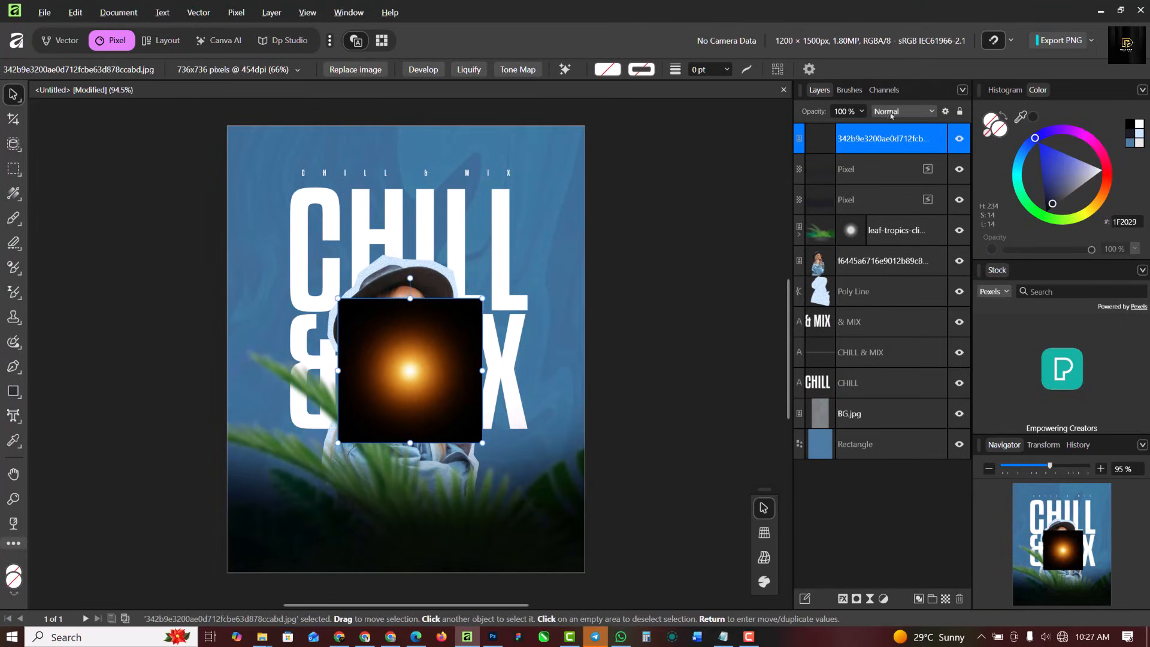
Blend the glow image with Screen, shift it beside the woman's lower right, and reorder it directly below the leaf layer.
left_click(928, 110)
left_click(891, 256)
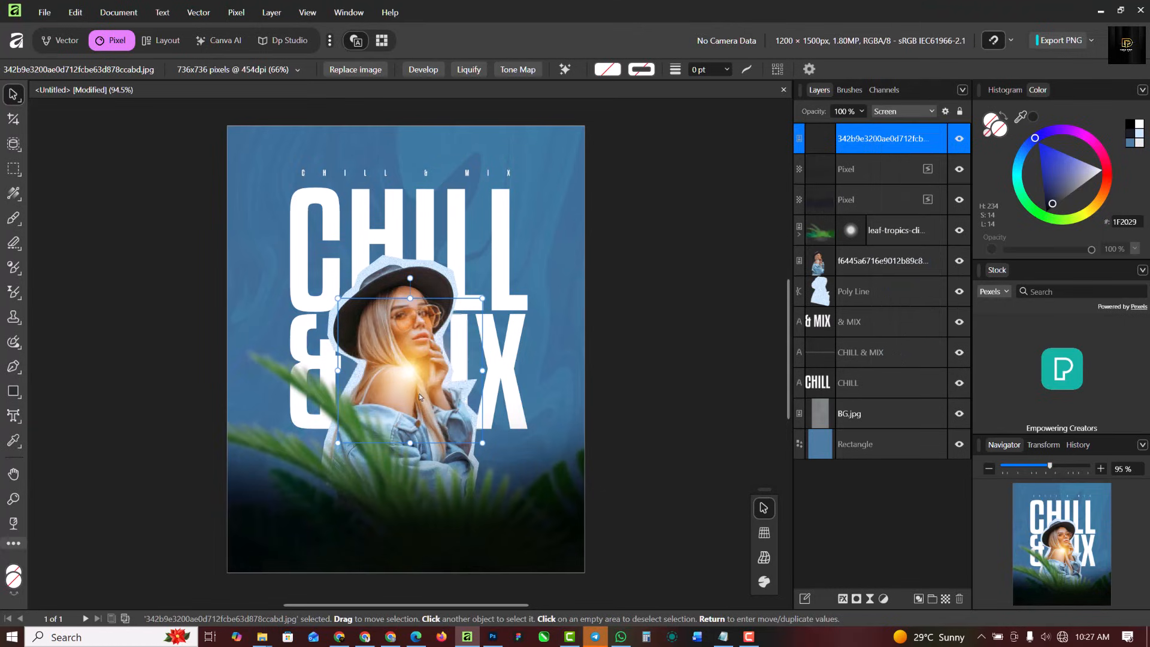
left_click_drag(431, 422, 482, 472)
left_click_drag(886, 138, 891, 232)
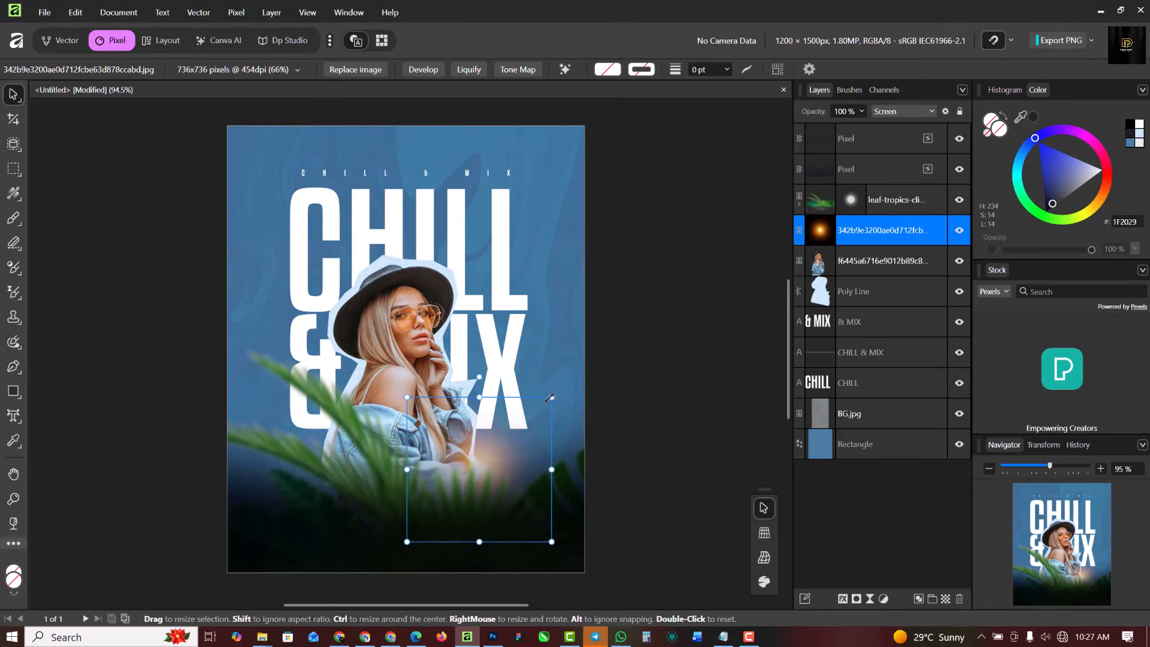
Enlarge the glow image to about 142% and try repositioning it behind the leaves at the woman's lower right.
left_click_drag(550, 398, 717, 231)
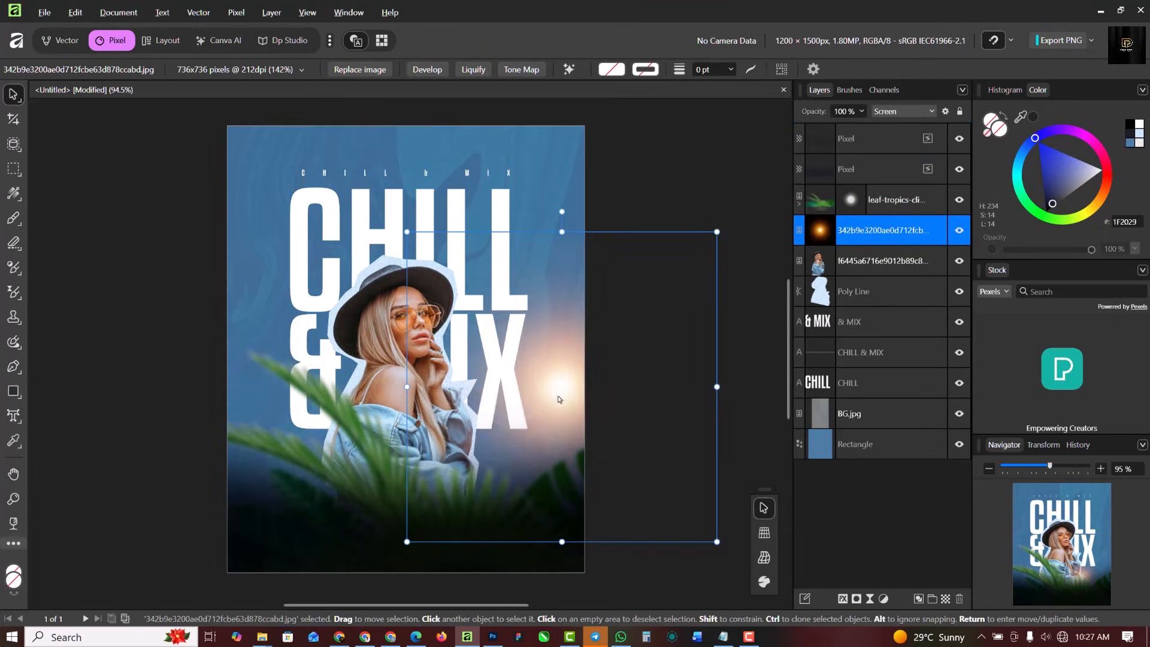
left_click_drag(559, 400, 470, 483)
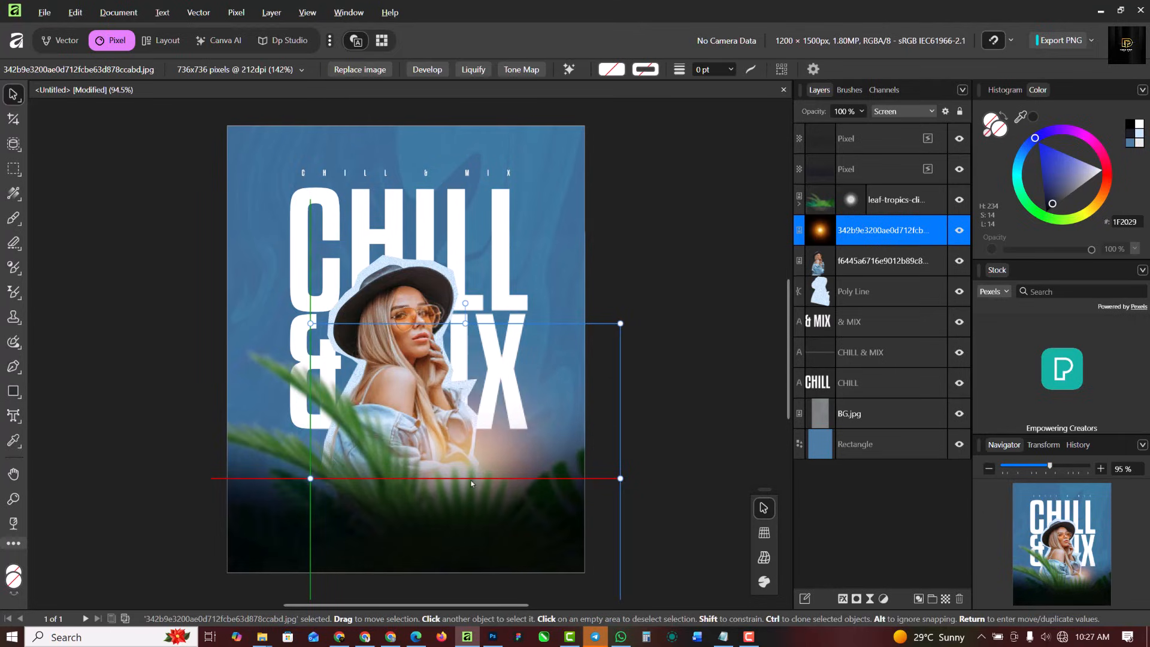
key("ctrl+z")
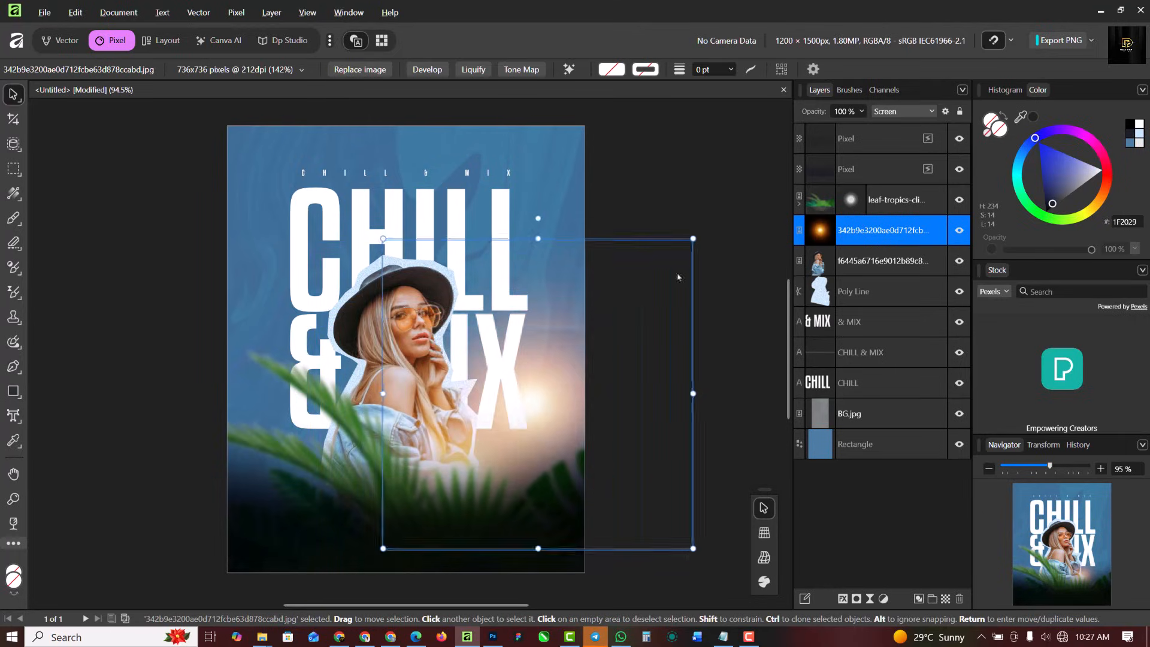
Add three copies of the glow layer, spreading them over the lower left and shrinking the topmost beside the woman's shoulder.
left_click_drag(559, 375, 367, 476)
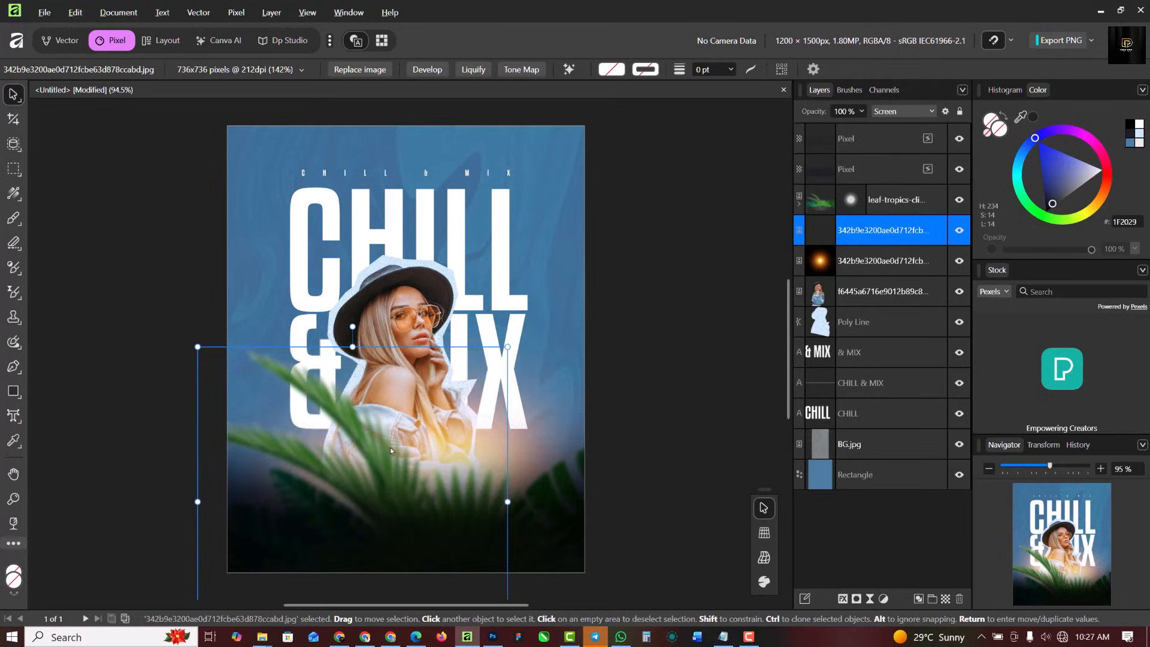
key("ctrl+j")
left_click_drag(508, 365, 542, 300)
key("ctrl+j")
left_click_drag(439, 379, 372, 369)
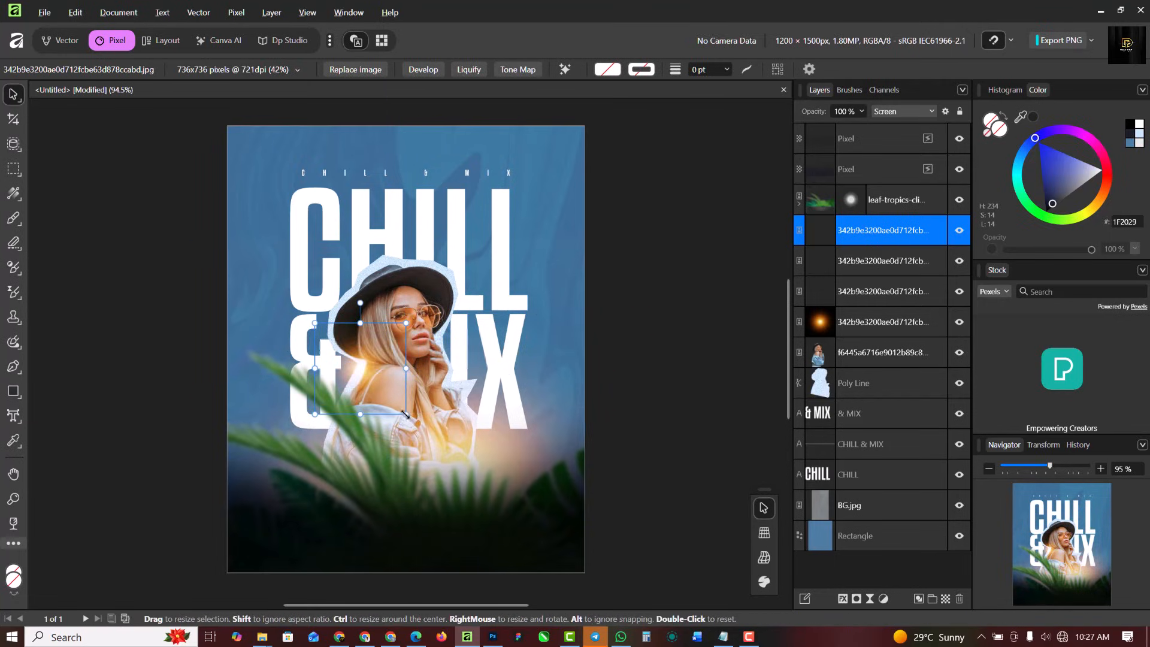
Enlarge the topmost glow copy to about 89%, nudge it down behind the woman's shoulder, and reduce its opacity to 79%.
left_click_drag(412, 423, 455, 478)
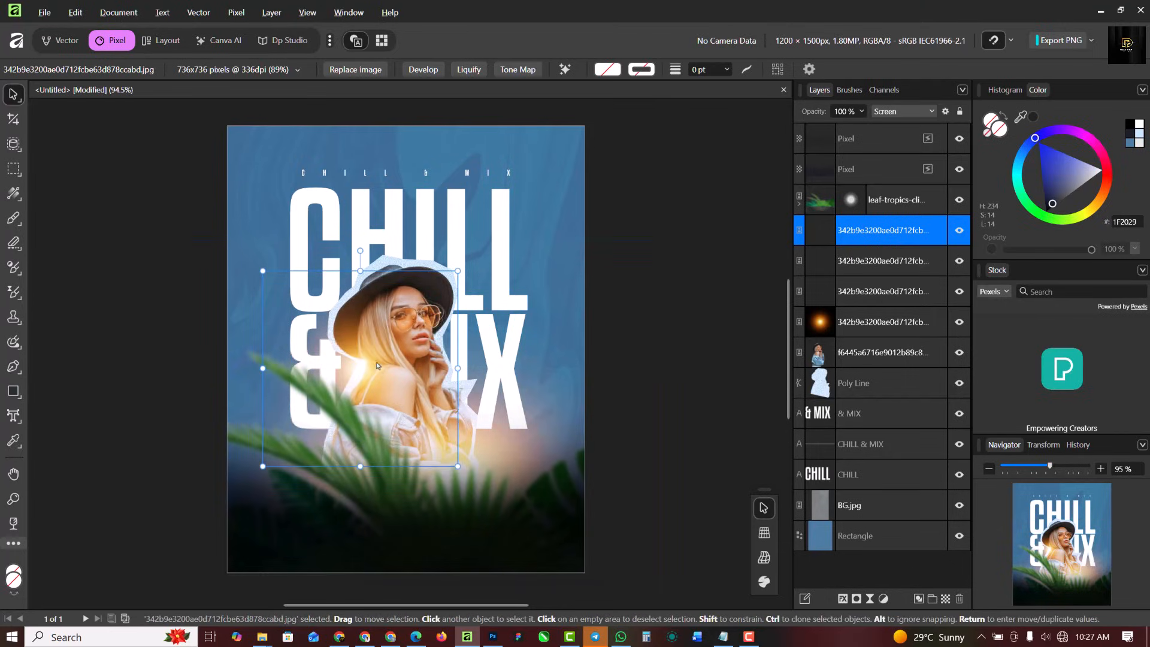
left_click_drag(374, 377, 374, 376)
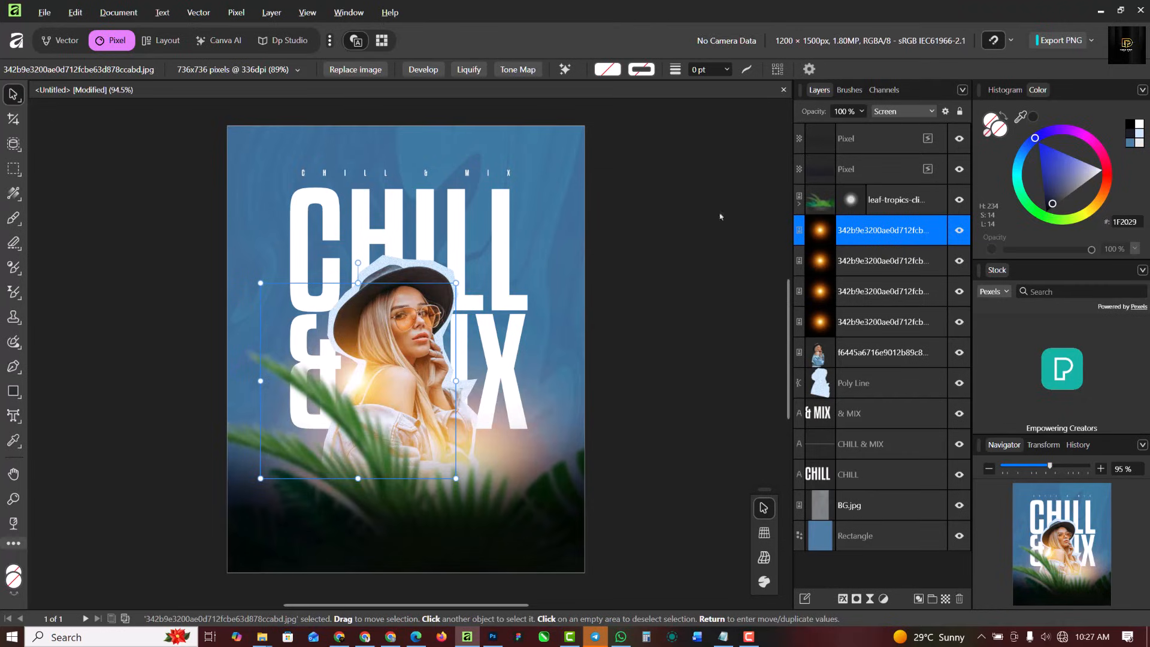
left_click(861, 111)
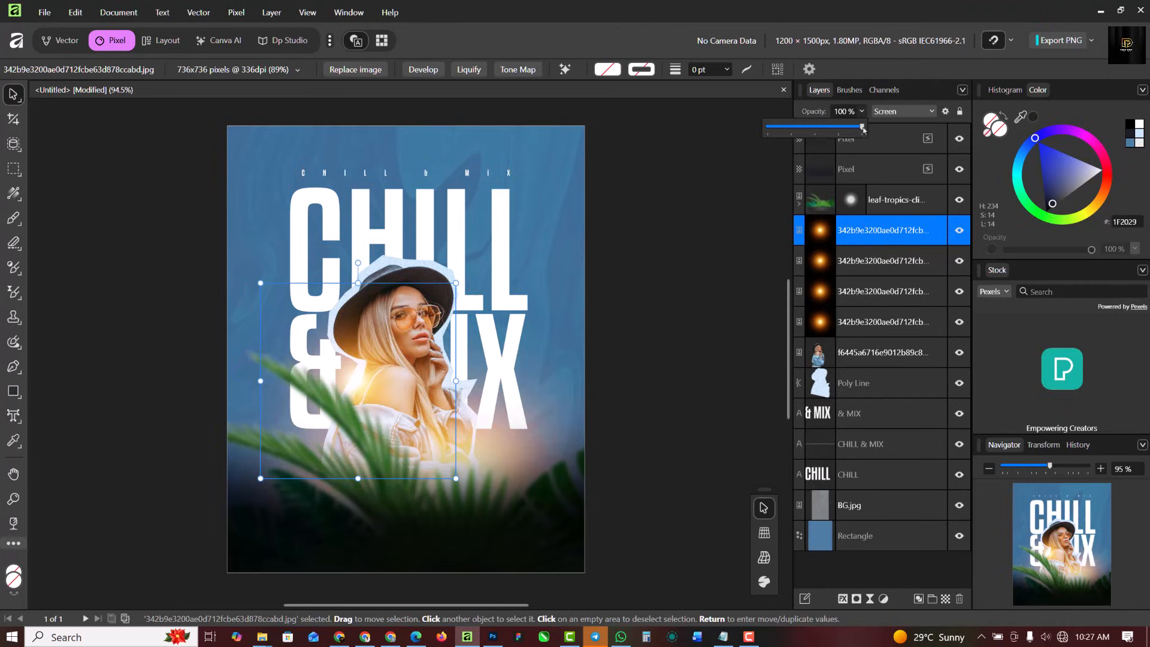
left_click_drag(853, 128, 839, 135)
left_click(674, 278)
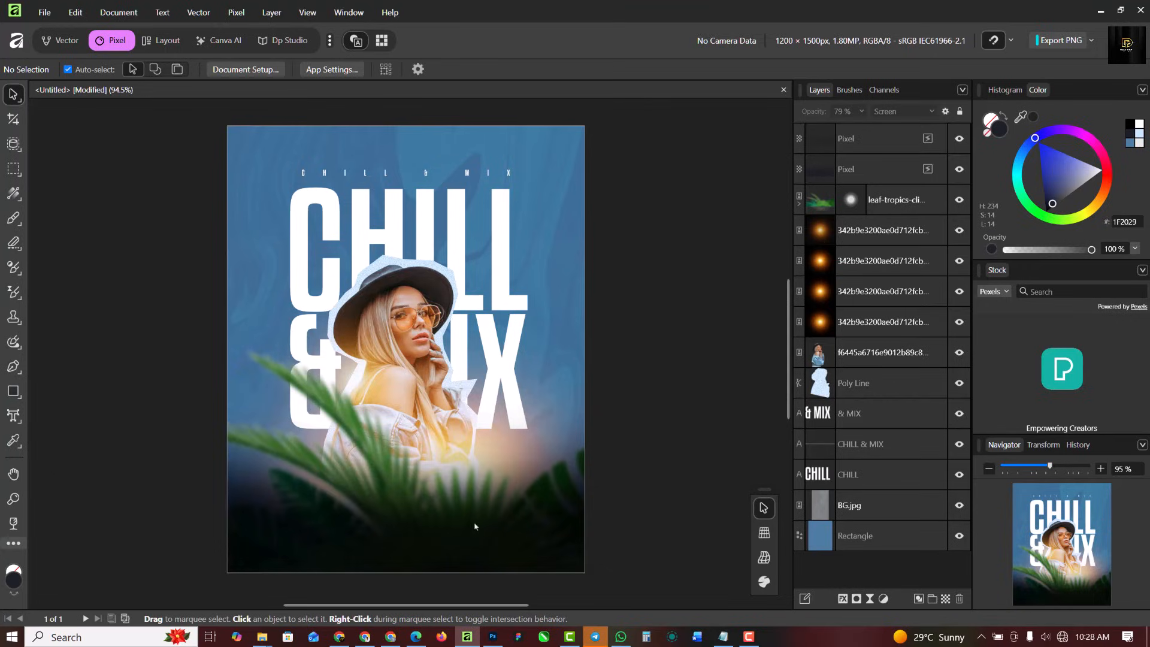
Nudge the two dark Pixel shadow layers down so the shadow sits lower on the flyer.
left_click(887, 139)
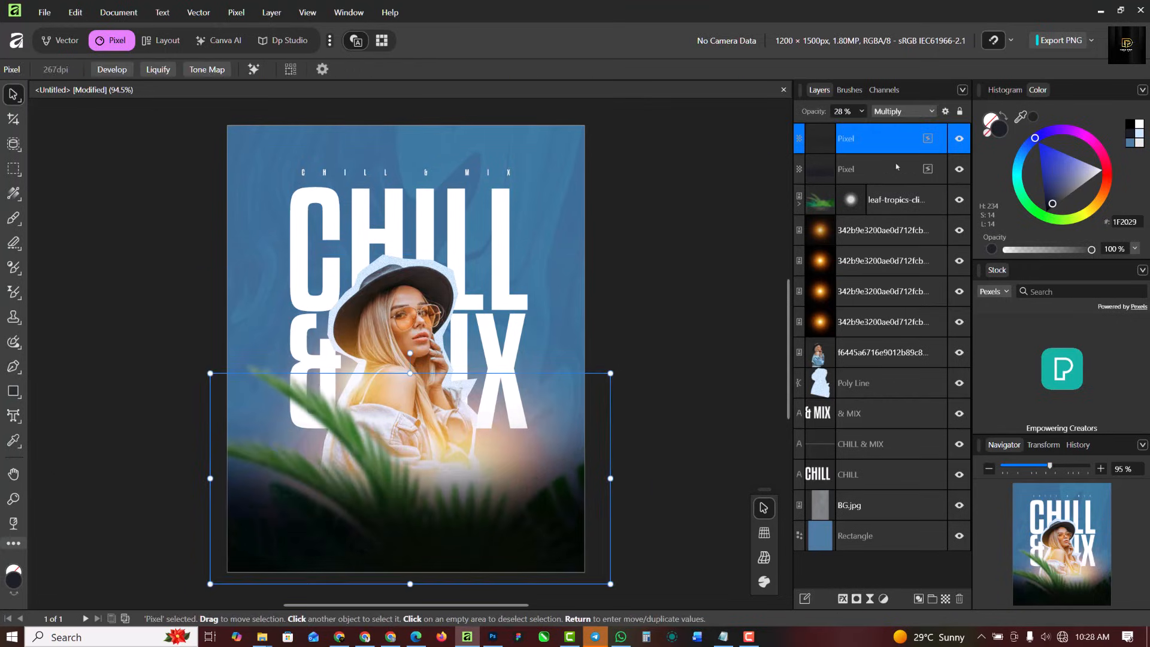
left_click(891, 164, "shift")
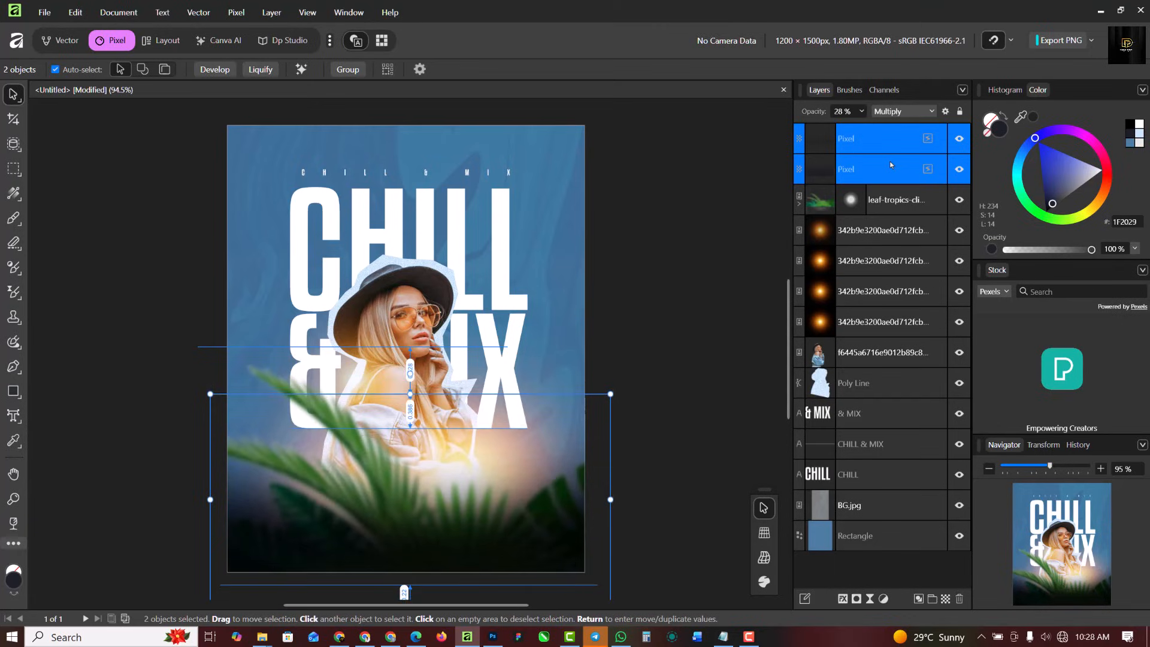
left_click(720, 208)
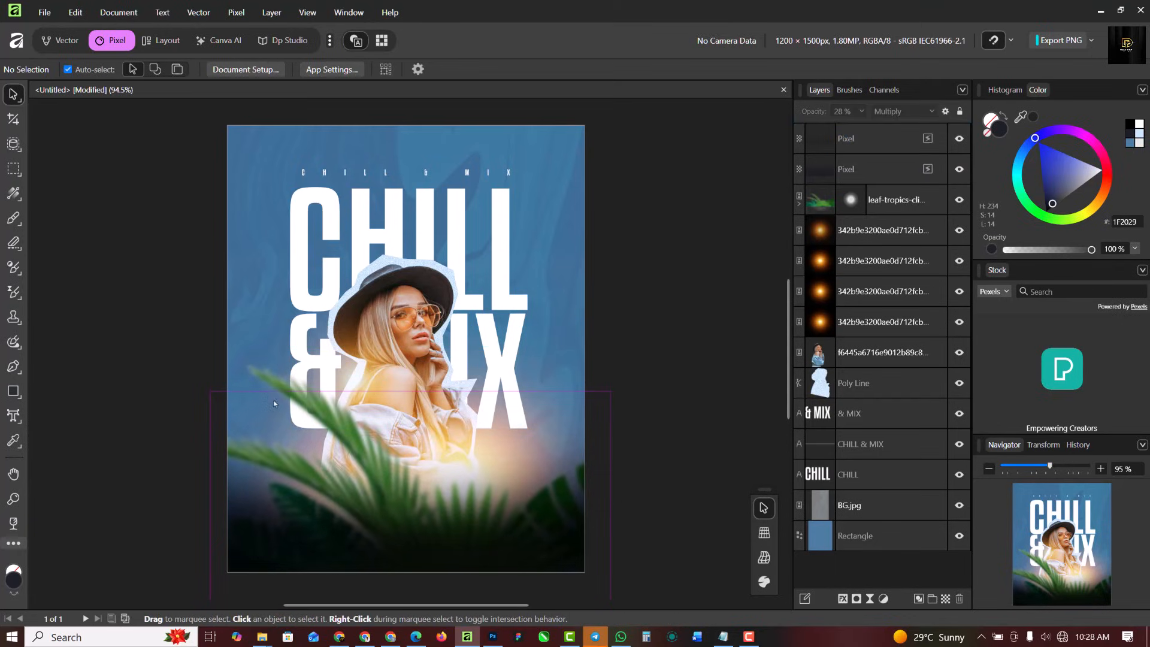
Nudge the woman, her paper outline and the three title texts up together on the flyer.
left_click(889, 200)
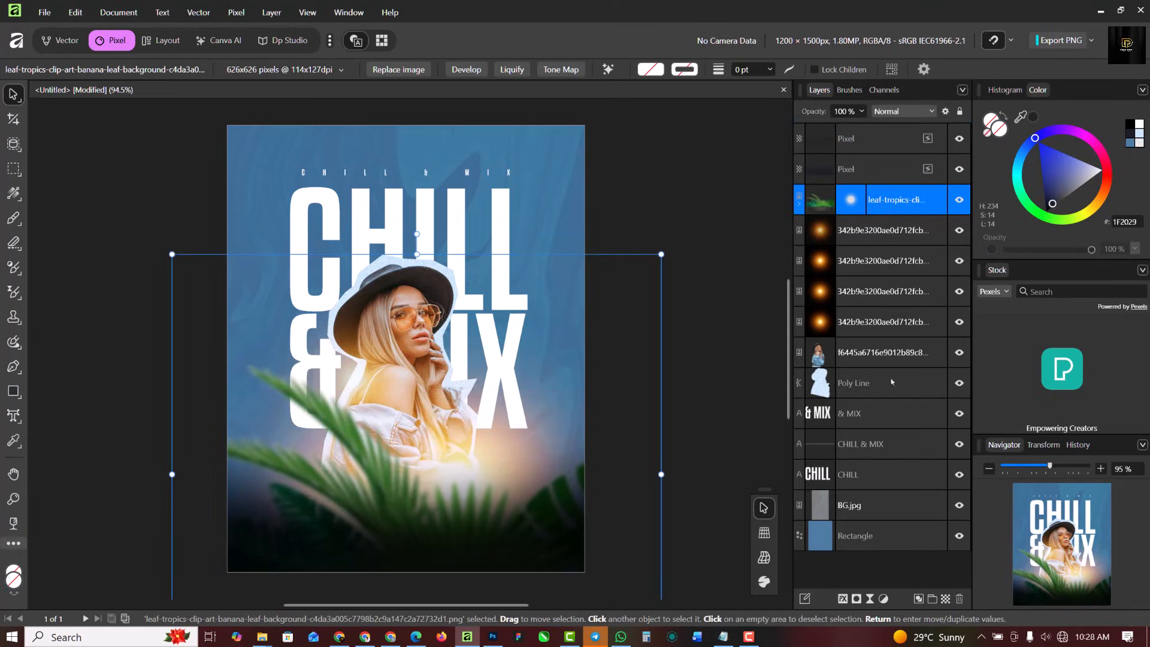
left_click(890, 353)
left_click(885, 475, "shift")
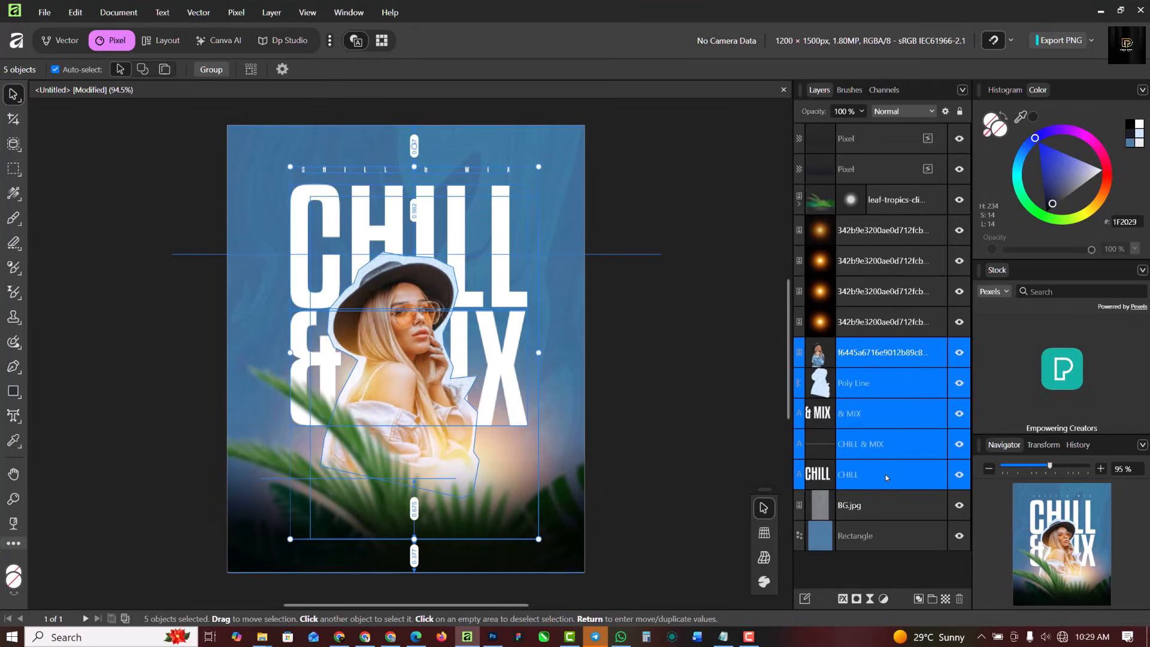
left_click(667, 383)
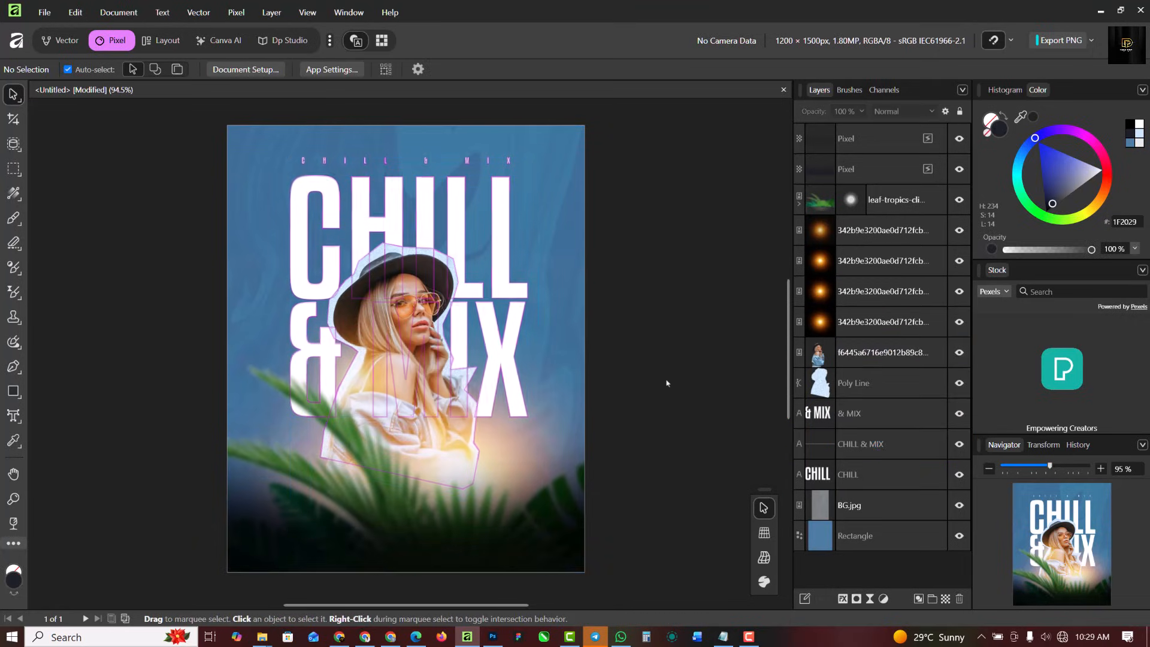
Nudge only the woman image and its Poly Line outline back down, apart from the title texts.
left_click(892, 355)
left_click(890, 384, "shift")
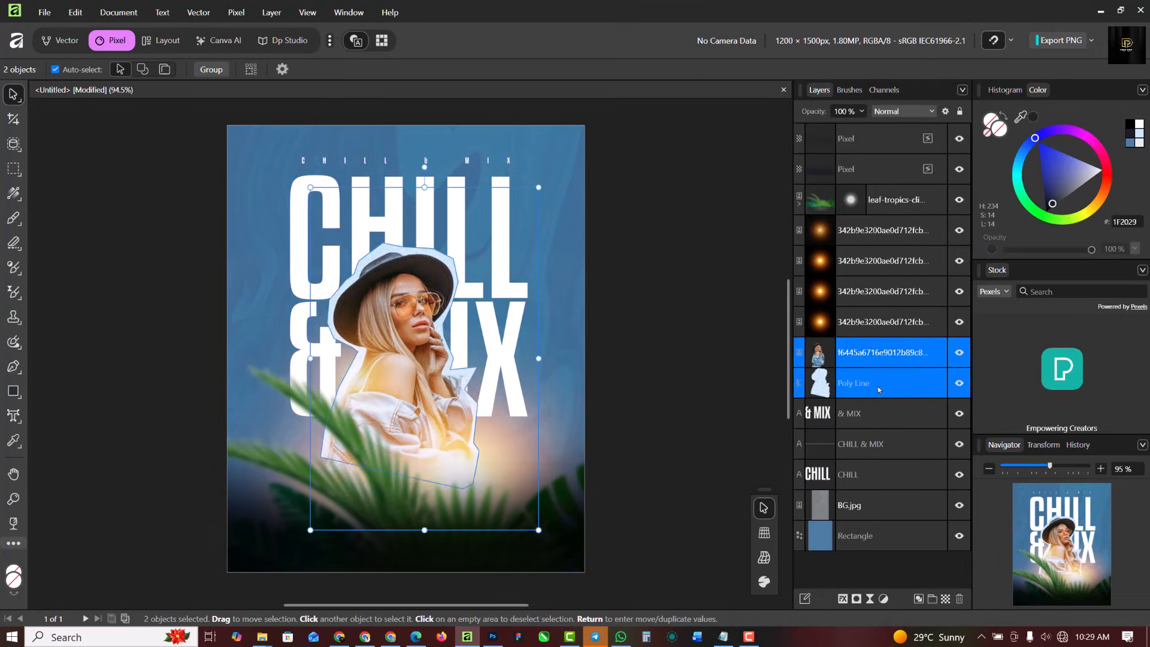
left_click_drag(423, 534, 423, 539)
left_click(739, 244)
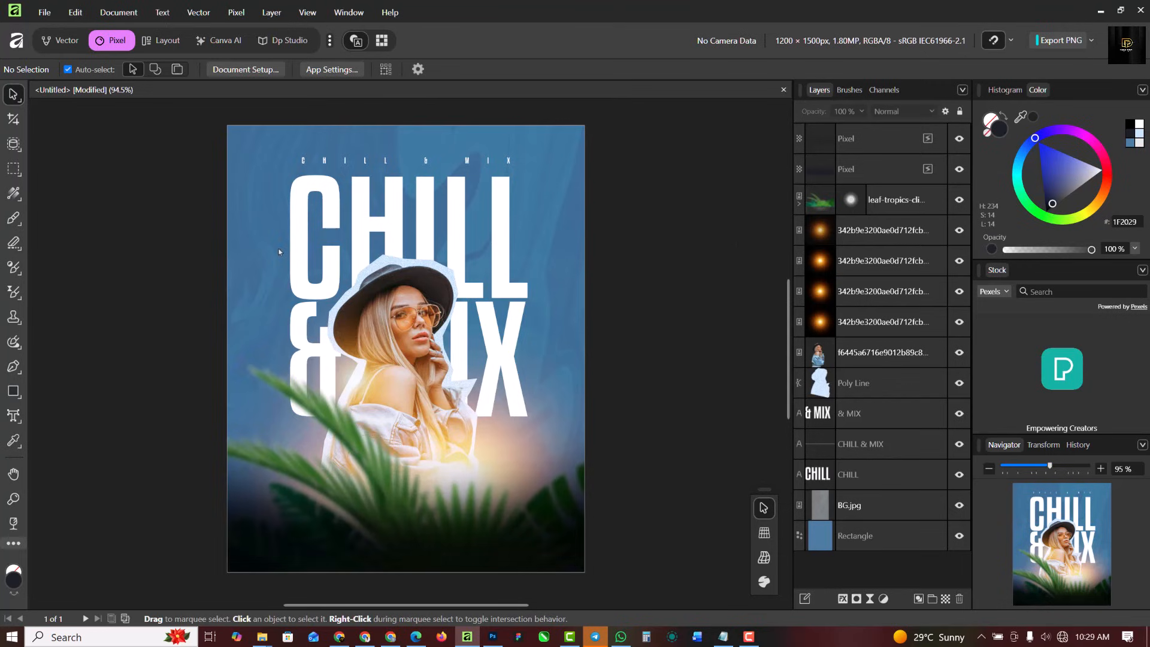
Add the art text 12.12 in white at 16 pt over the upper left of the flyer.
scroll(278, 252, "up", 1)
left_click(236, 235)
key("t")
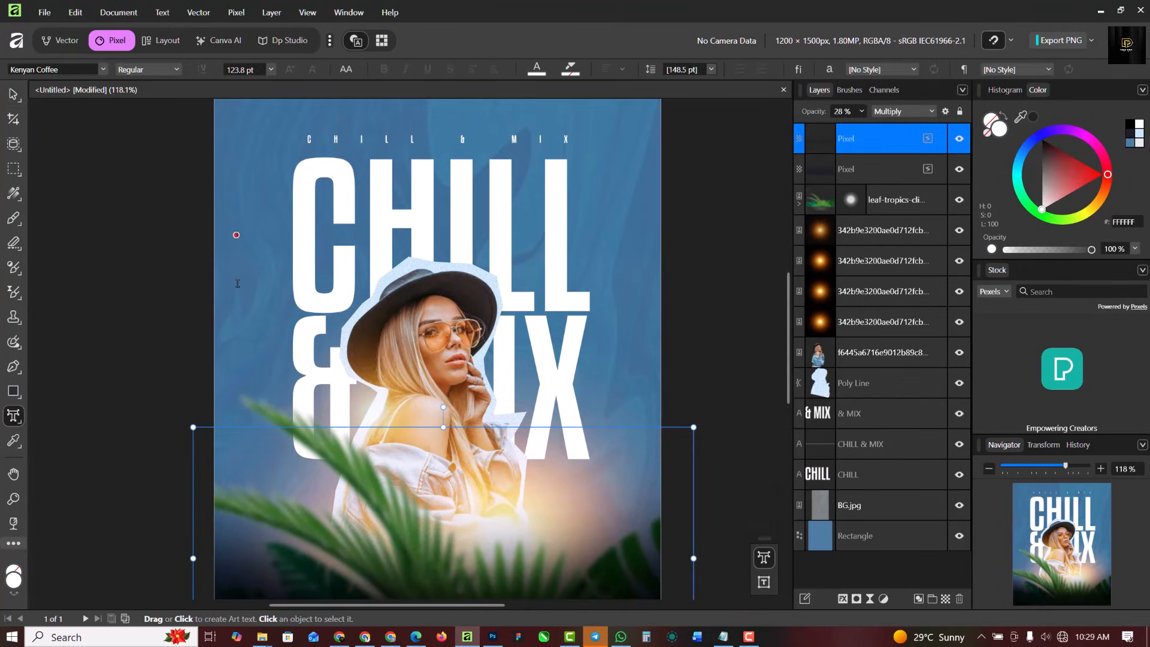
left_click(237, 284)
left_click(271, 69)
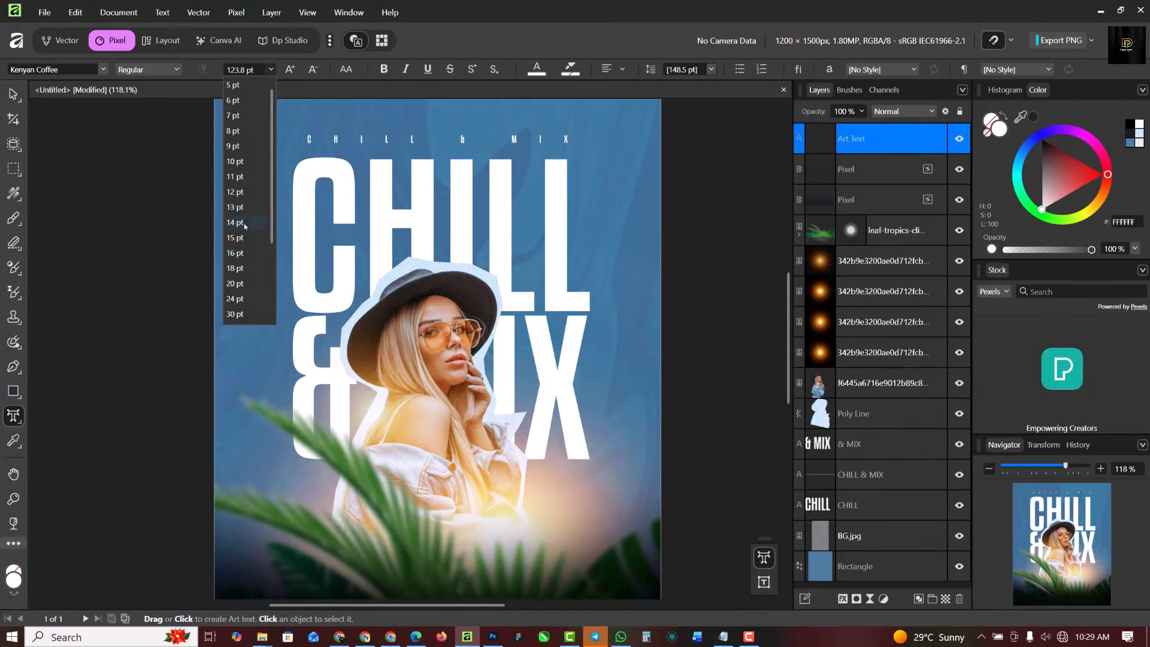
left_click(245, 200)
type("12.12")
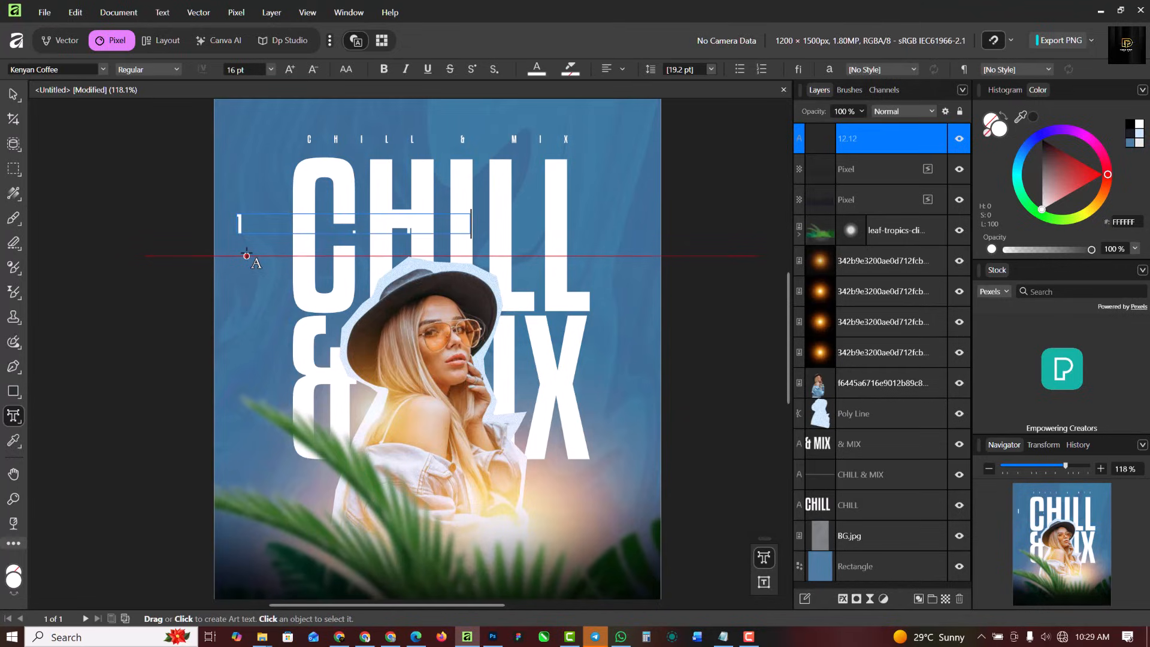
Set the tracking of the 12.12 text to 0 ‰.
key("ctrl+a")
key("ctrl+1")
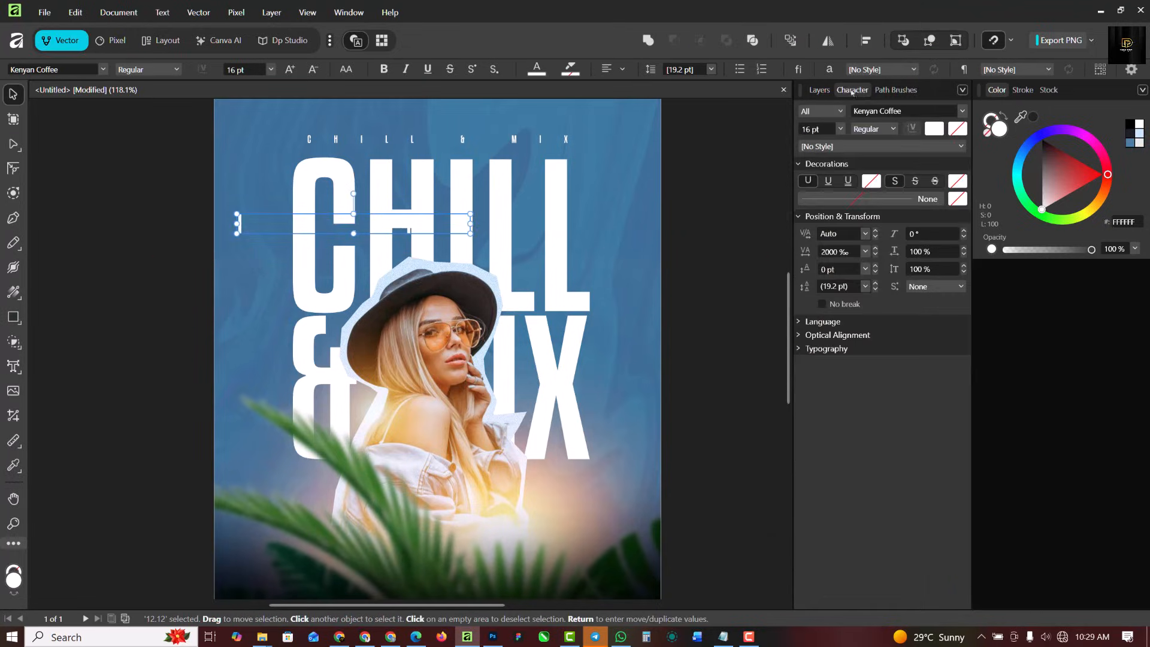
left_click(239, 229)
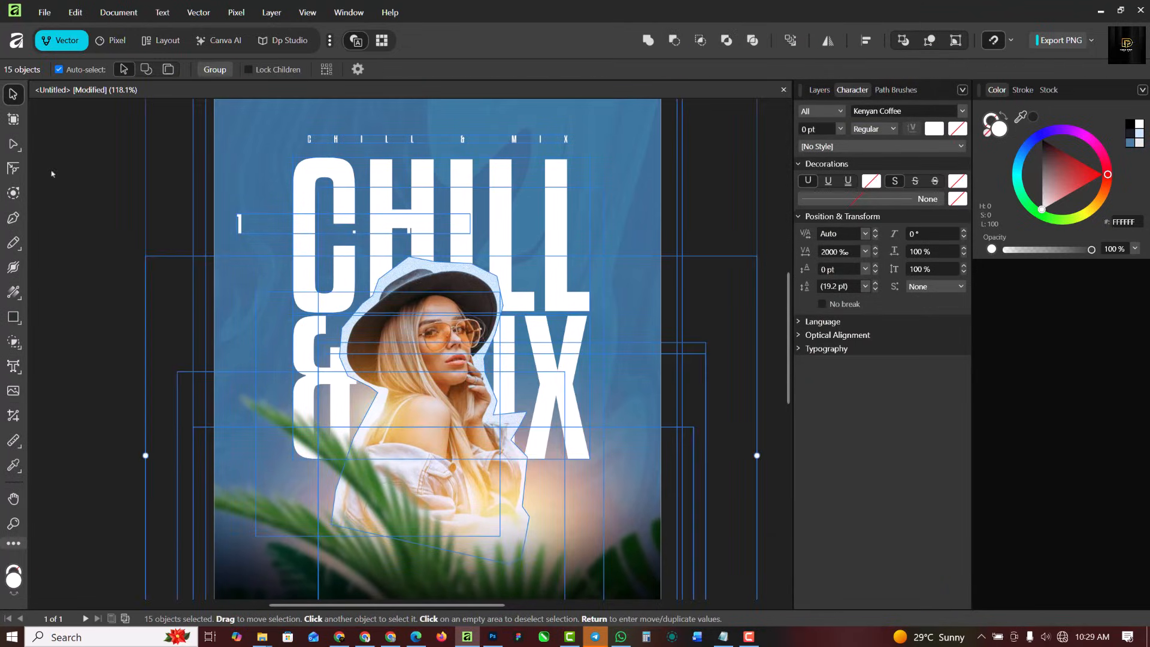
left_click(239, 228)
left_click(865, 252)
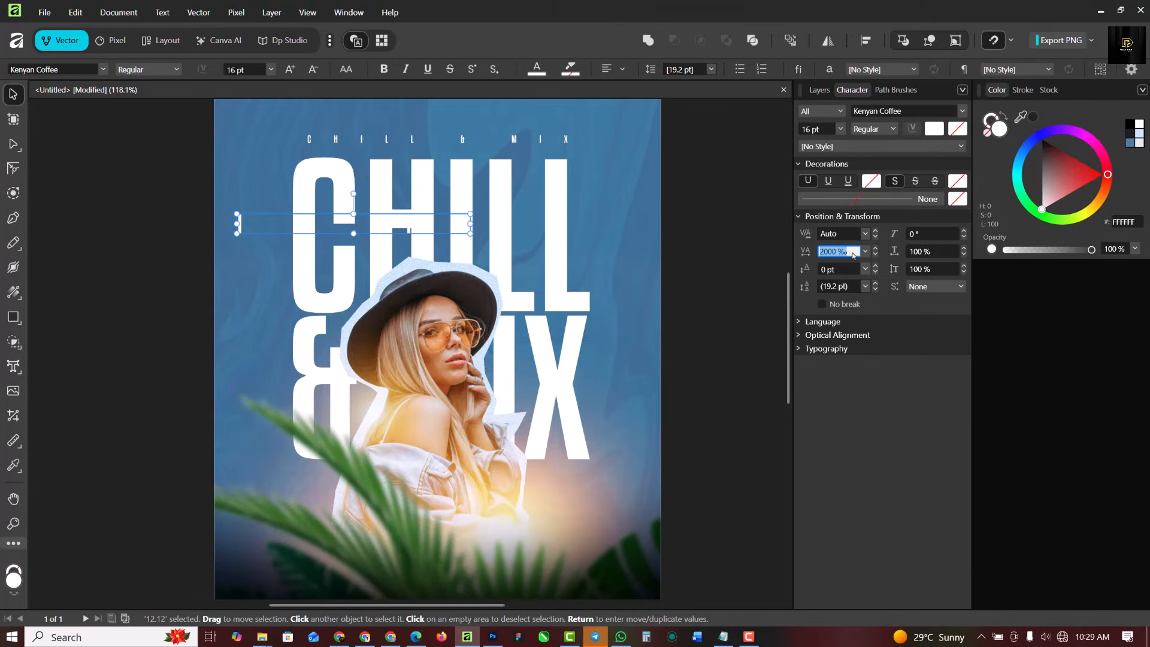
left_click(829, 270)
Set the 12.12 text in Intro Inline, then shrink it to 9.7 pt left of the title, level with the gap between its lines.
scroll(231, 216, "up", 3)
left_click(103, 70)
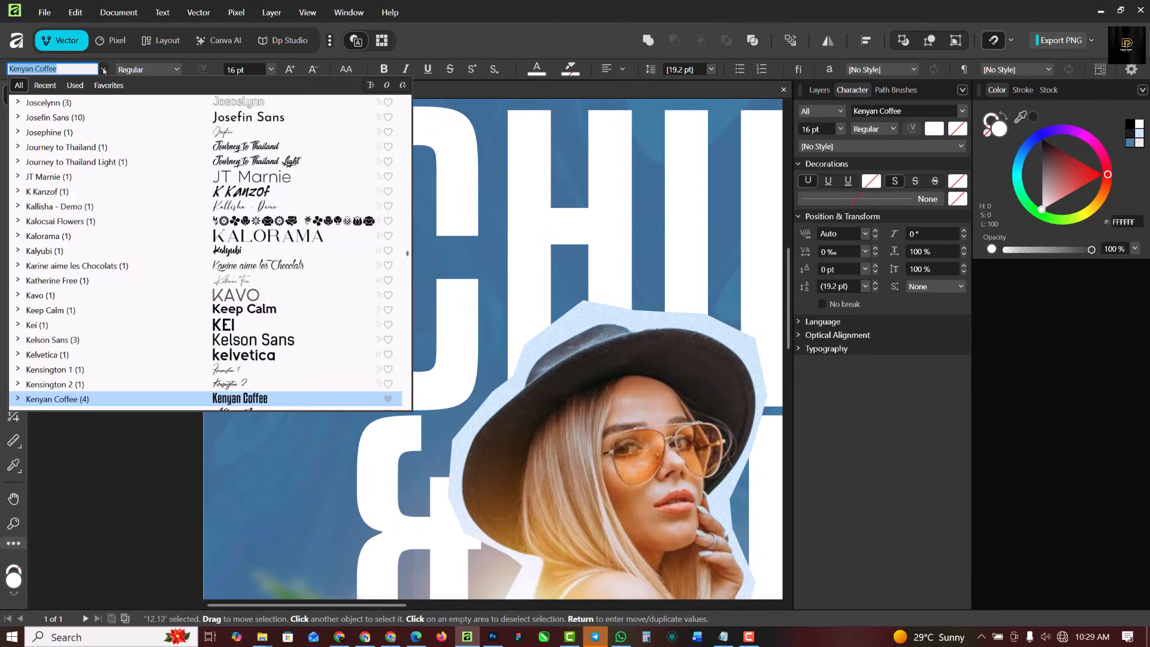
left_click(106, 91)
left_click(53, 103)
scroll(270, 343, "down", 3)
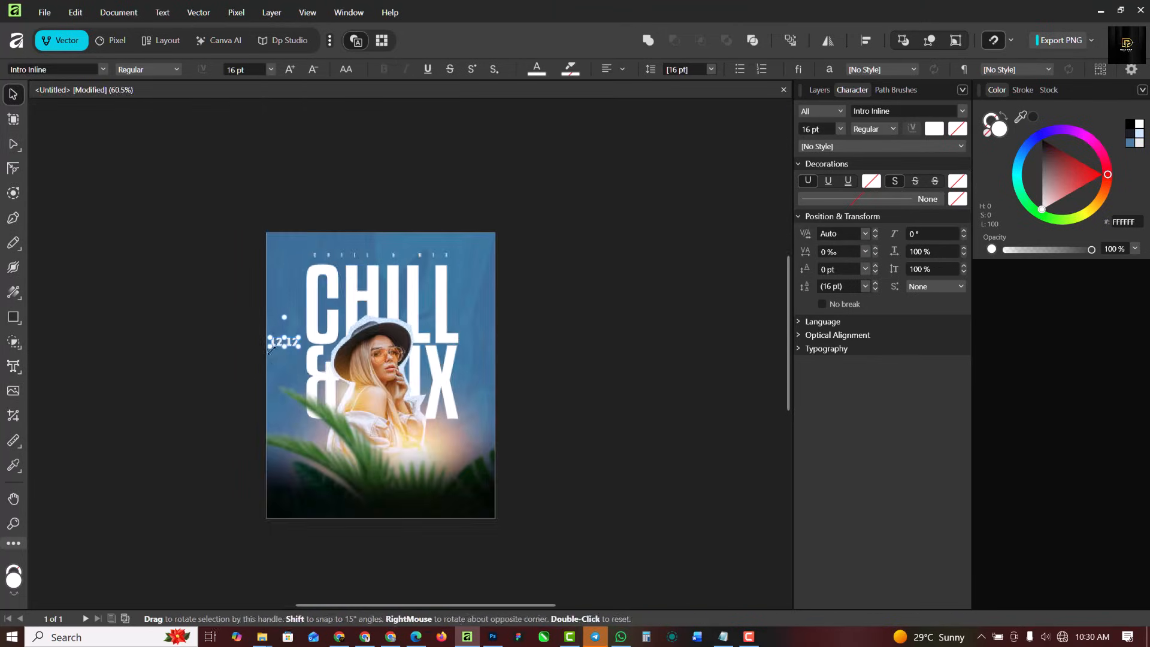
left_click_drag(270, 343, 288, 345)
Place a copy of the date text right of the title and change its wording to 5pm.
double_click(674, 354)
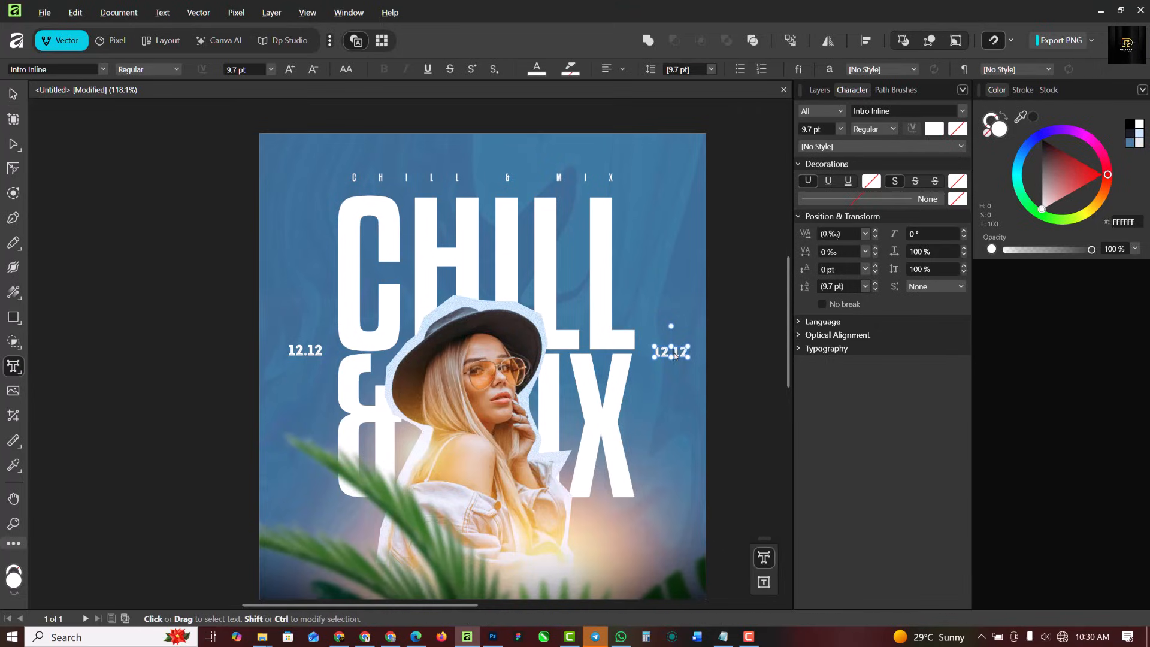
type("5pm")
key("Escape")
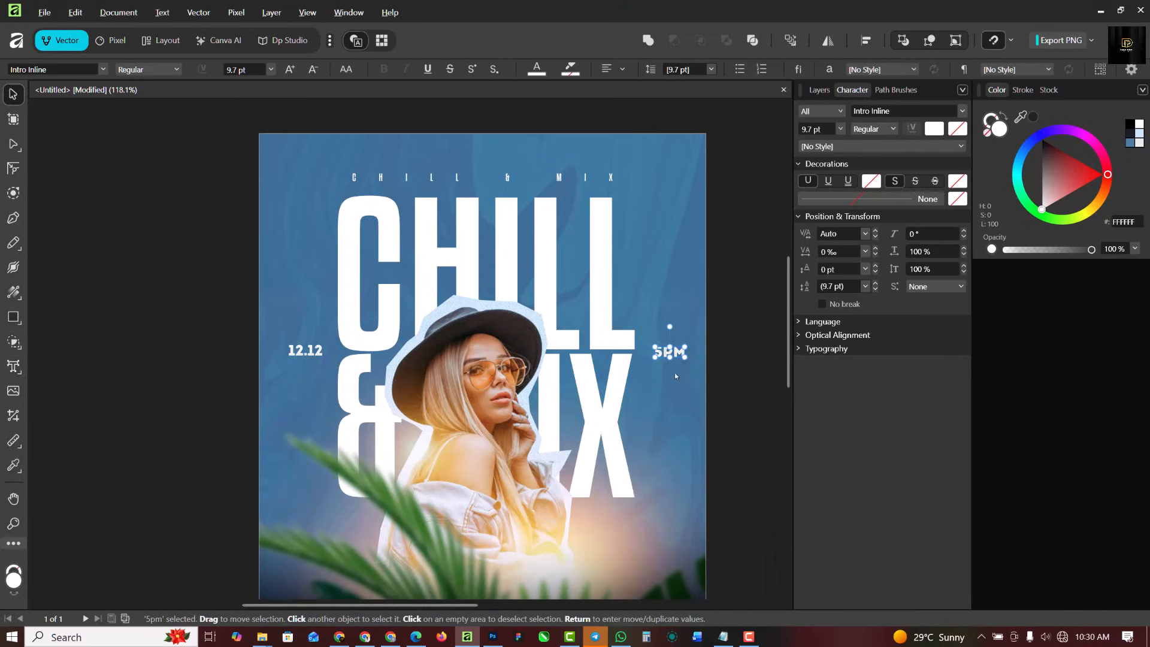
scroll(674, 355, "up", 3)
scroll(677, 352, "up", 1)
scroll(604, 341, "down", 6)
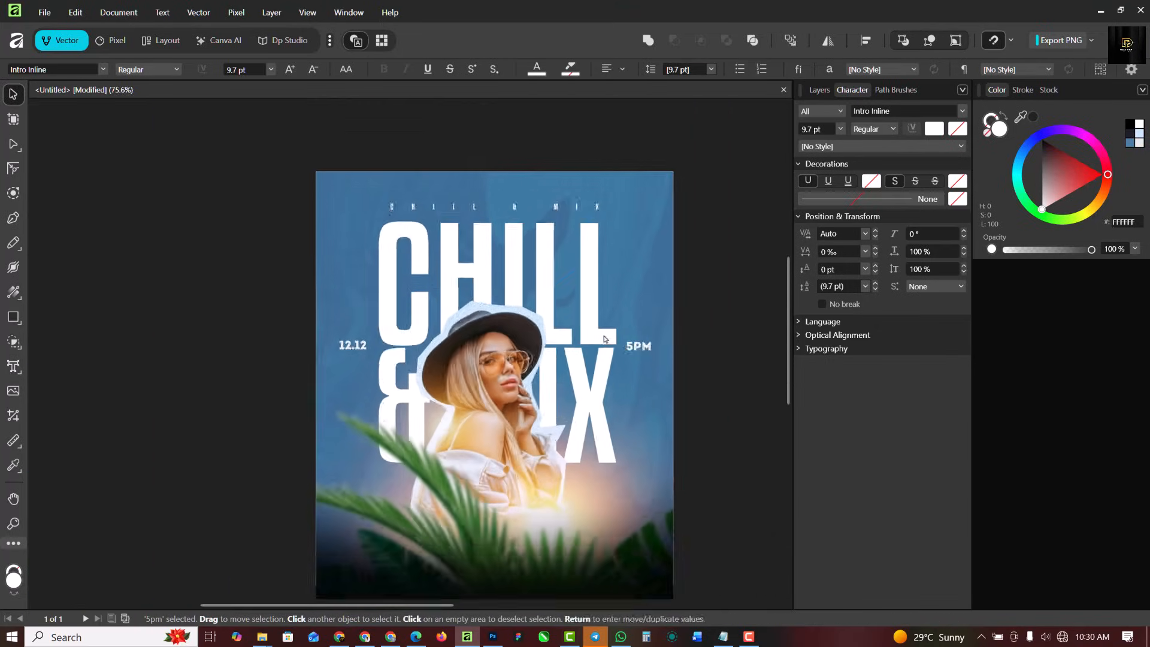
scroll(605, 339, "down", 1)
left_click(732, 336)
scroll(641, 398, "up", 2)
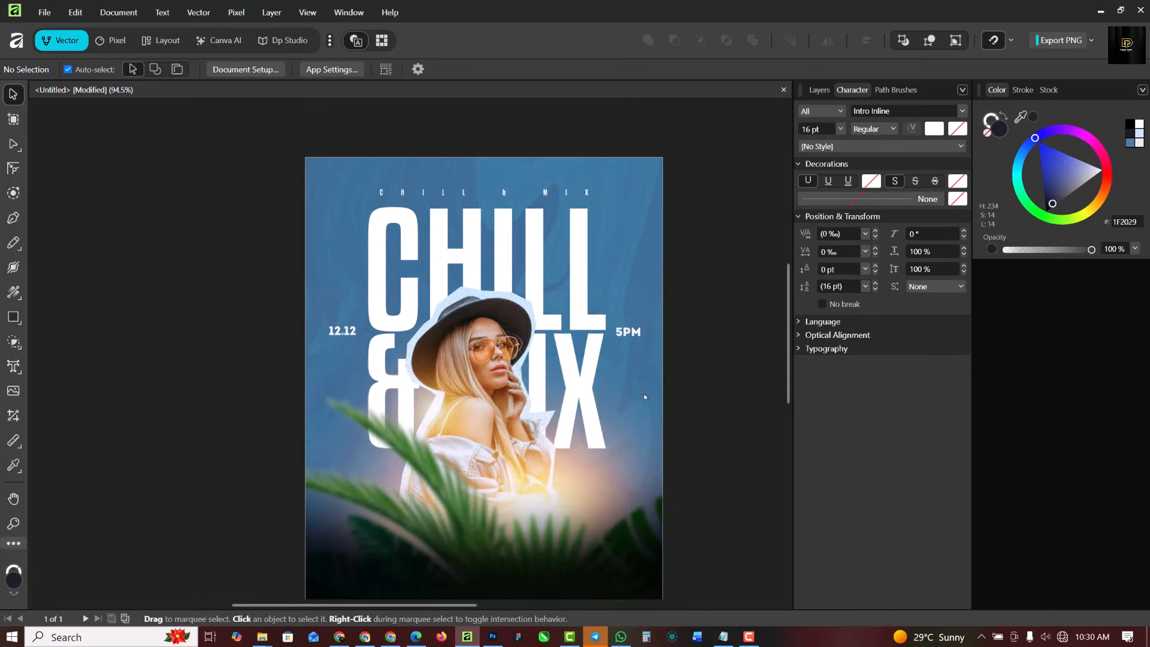
Bring NAME.png from the RESOURCE folder in above the 5pm layer and fit it in the flyer's lower right.
left_click(819, 90)
left_click(887, 138)
mouse_move(265, 628)
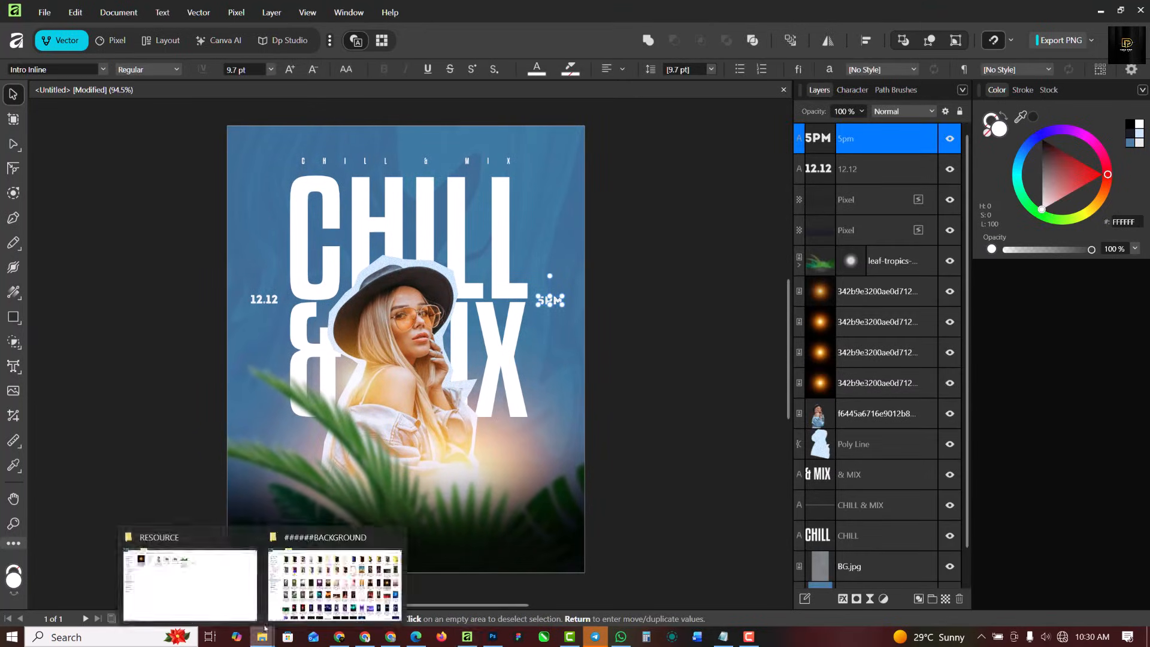
left_click(190, 578)
left_click_drag(599, 127, 523, 515)
left_click_drag(628, 475, 551, 500)
left_click(679, 330)
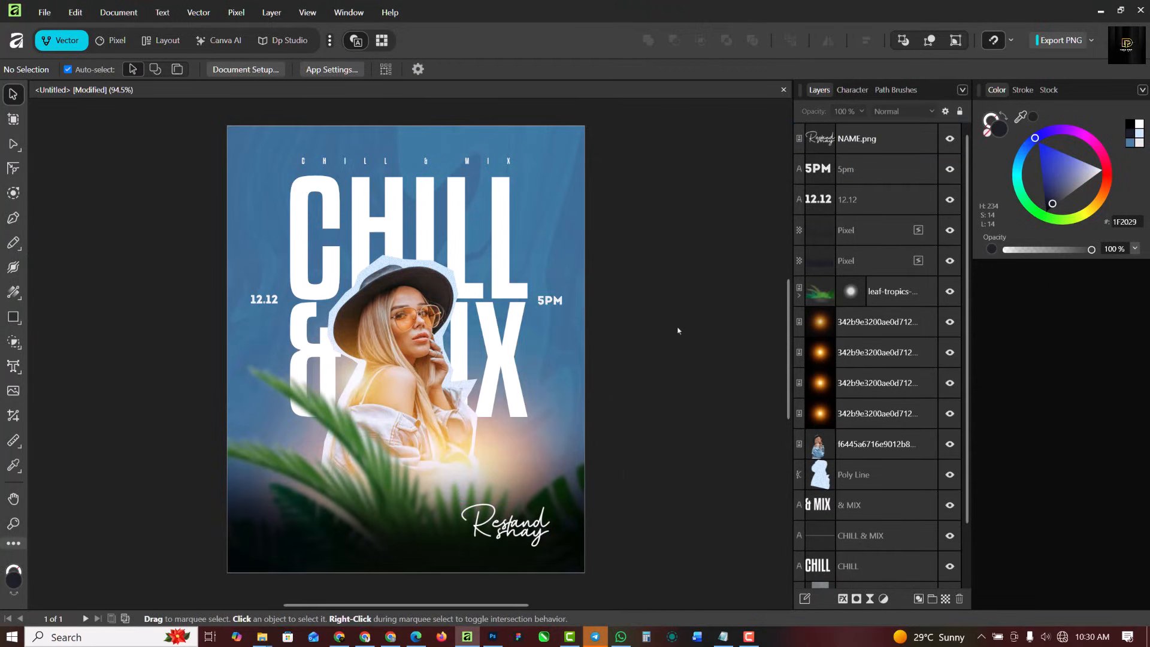
Shift the tropical leaf layer left in three large nudges.
left_click(302, 476)
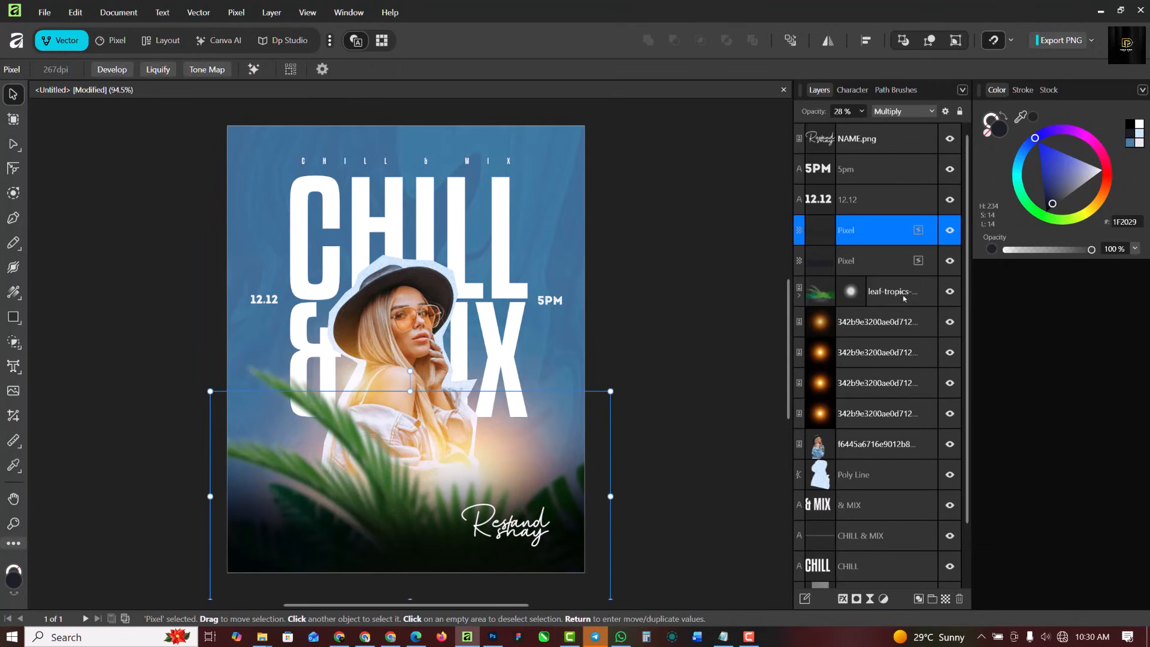
left_click(900, 299)
key("shift+Left")
key("shift+Left")
key("shift+Left")
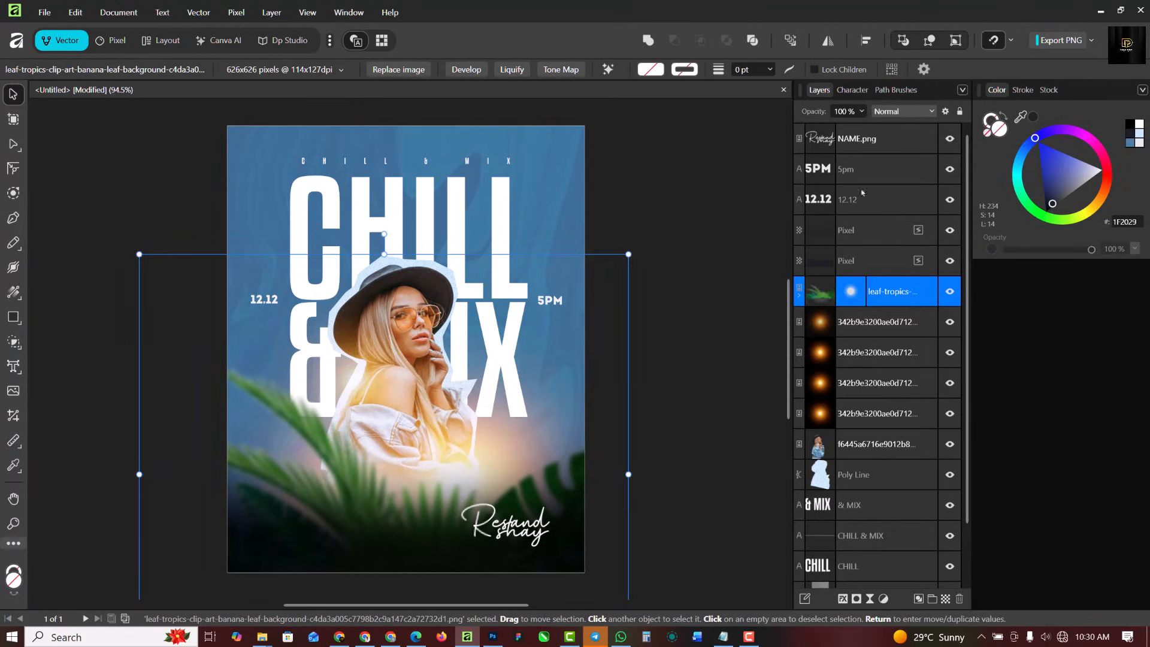
key("ctrl+d")
Nudge the two Pixel shadow layers slightly up and raise the leaf layer in three large nudges.
left_click(885, 231)
left_click(885, 260, "shift")
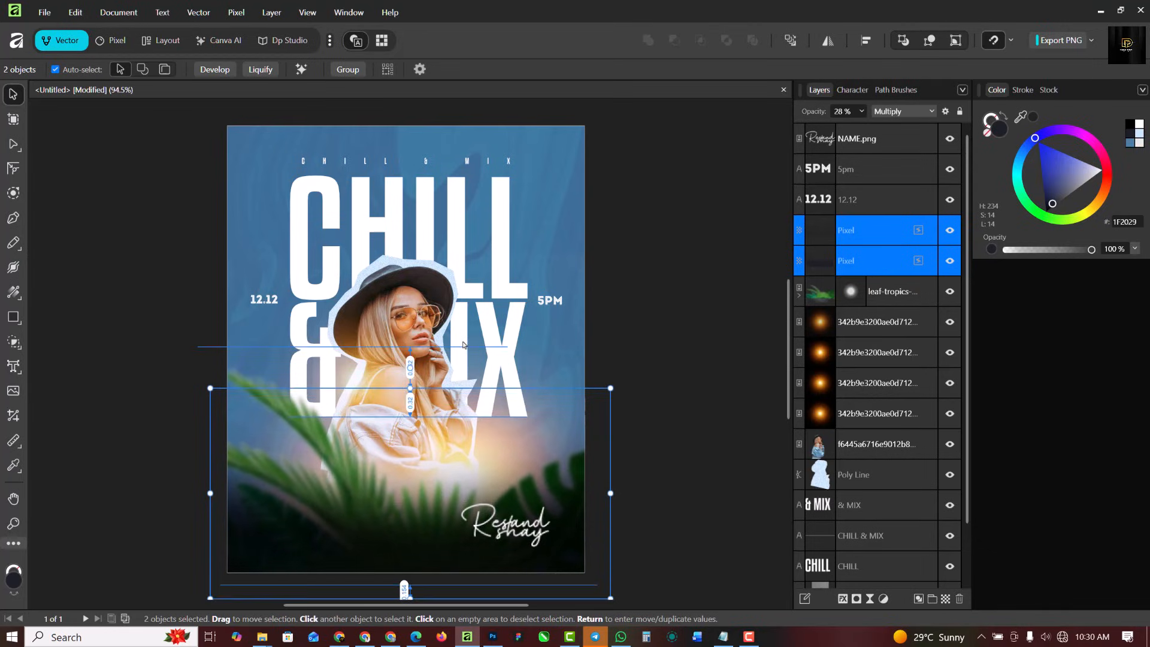
left_click(902, 296)
key("shift+Up")
key("shift+Up")
key("shift+Up")
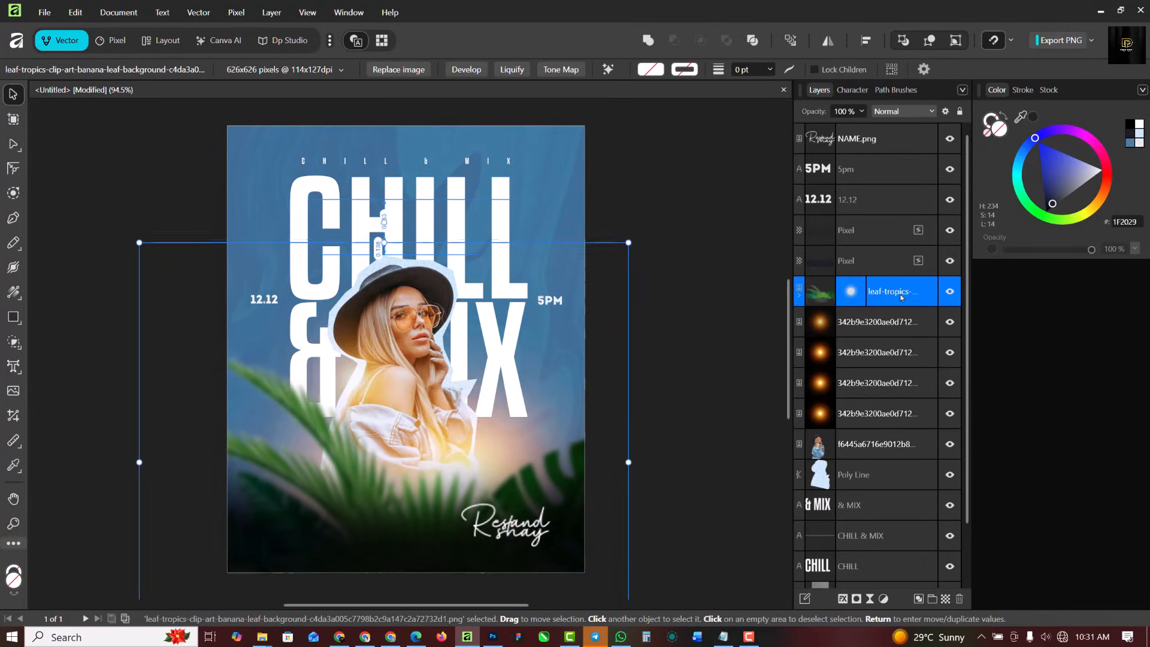
left_click(715, 239)
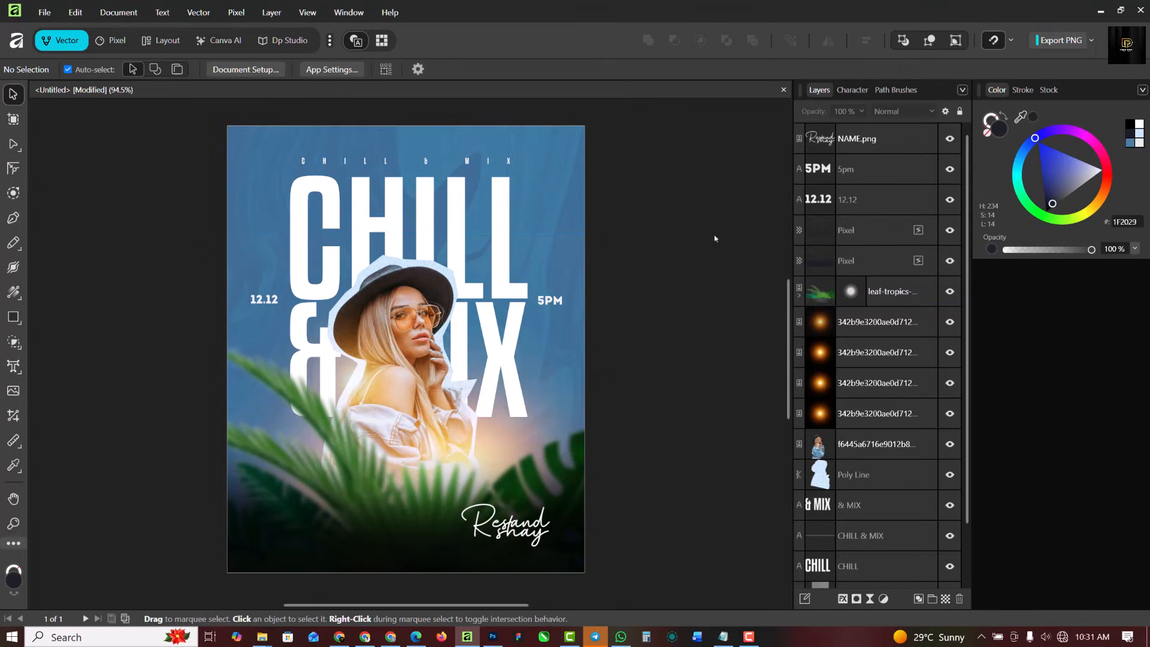
Move the script name graphic slightly left and add a HOST label beneath it, shrunk to 7.4 pt.
left_click(505, 521)
key("Escape")
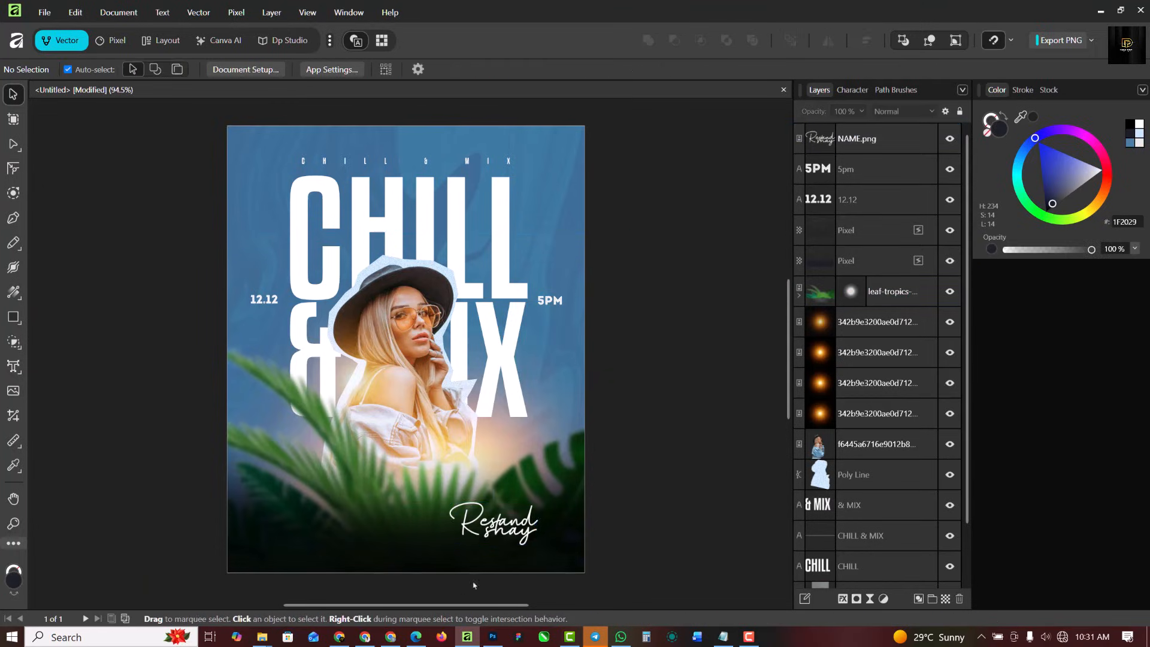
scroll(499, 569, "up", 4)
key("t")
left_click(415, 547)
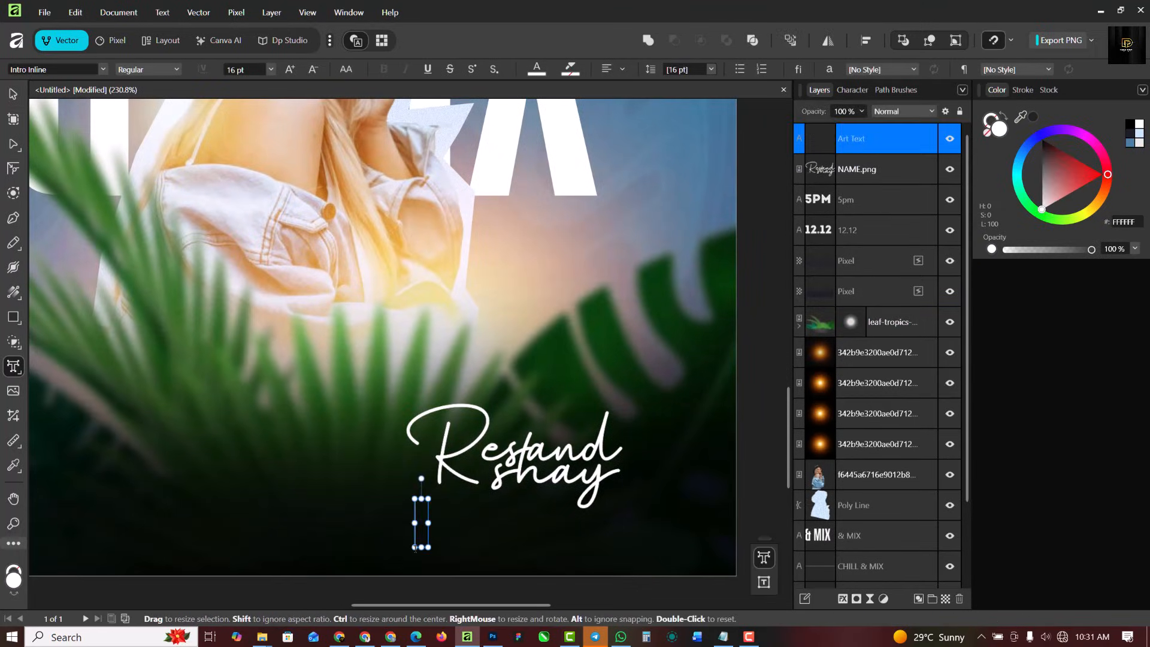
type("HOST")
key("Escape")
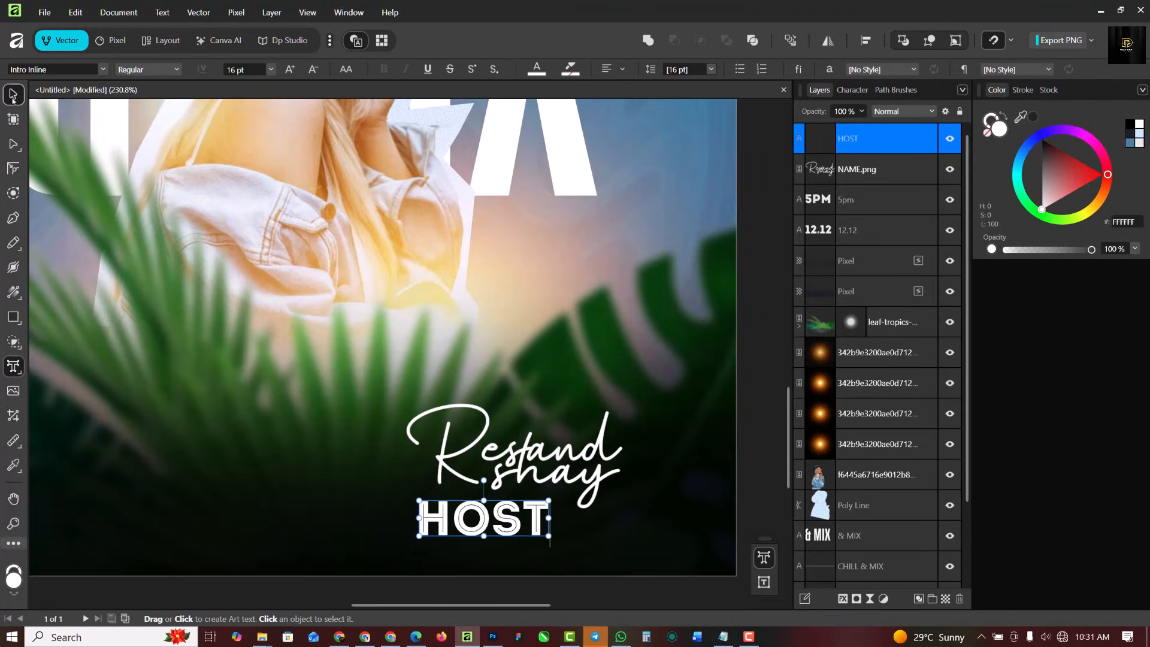
left_click_drag(549, 536, 481, 517)
Widen the letter spacing of the HOST label to roughly double its length.
double_click(450, 514)
double_click(448, 515)
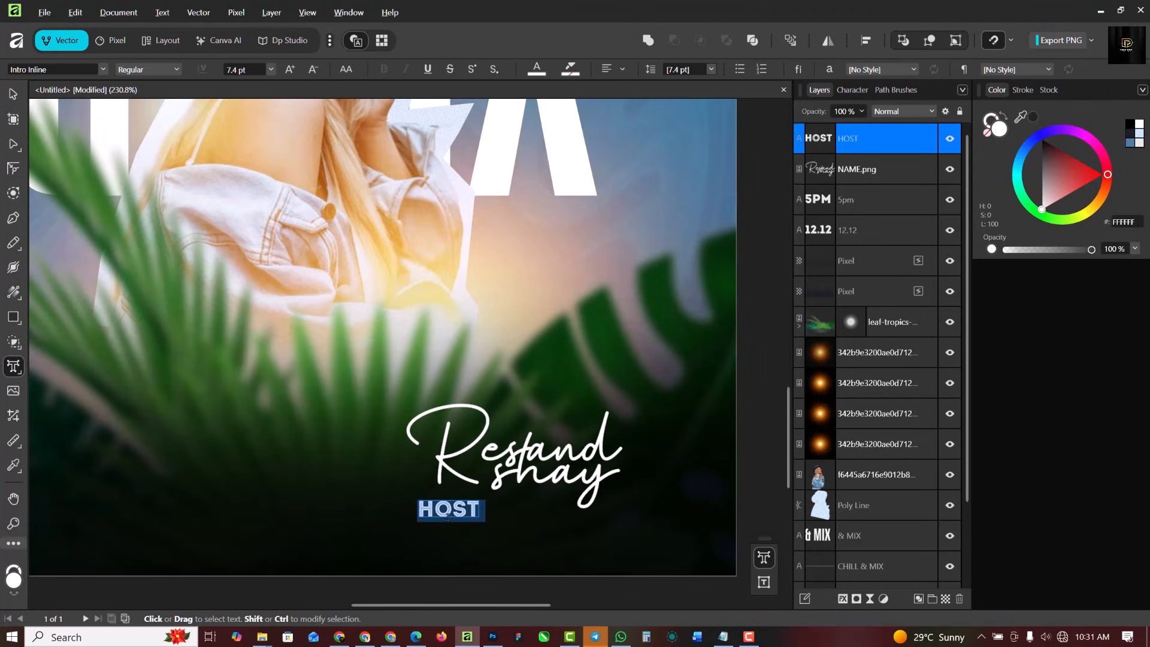
key("alt+Right")
key("alt+Right")
key("alt+Right")
key("alt+Right")
key("alt+Right")
key("alt+Right")
key("alt+Right")
key("alt+Right")
key("alt+Right")
key("alt+Right")
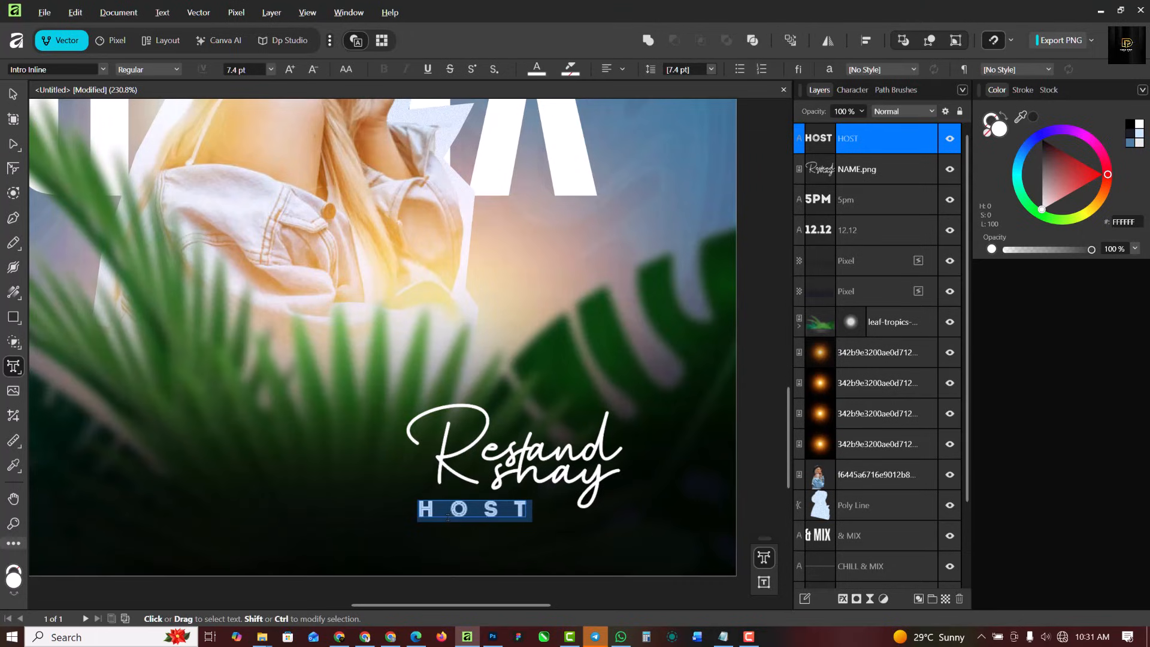
key("Escape")
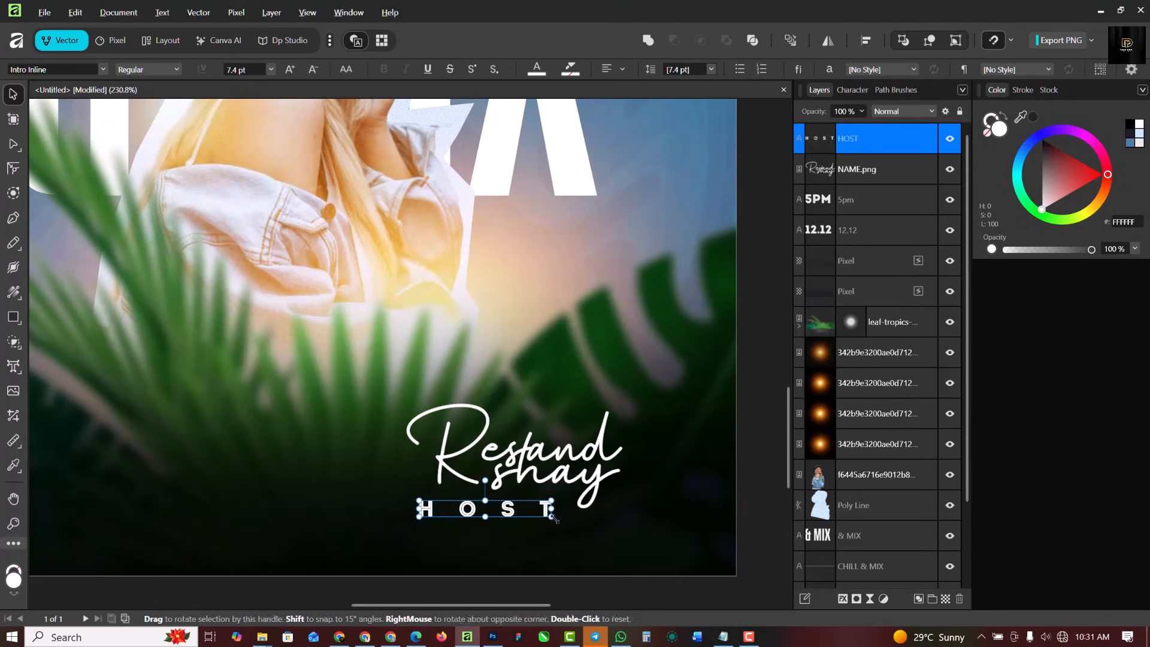
Shrink the HOST label to 3.5 pt and place it just above the script name graphic.
left_click_drag(548, 518, 548, 410)
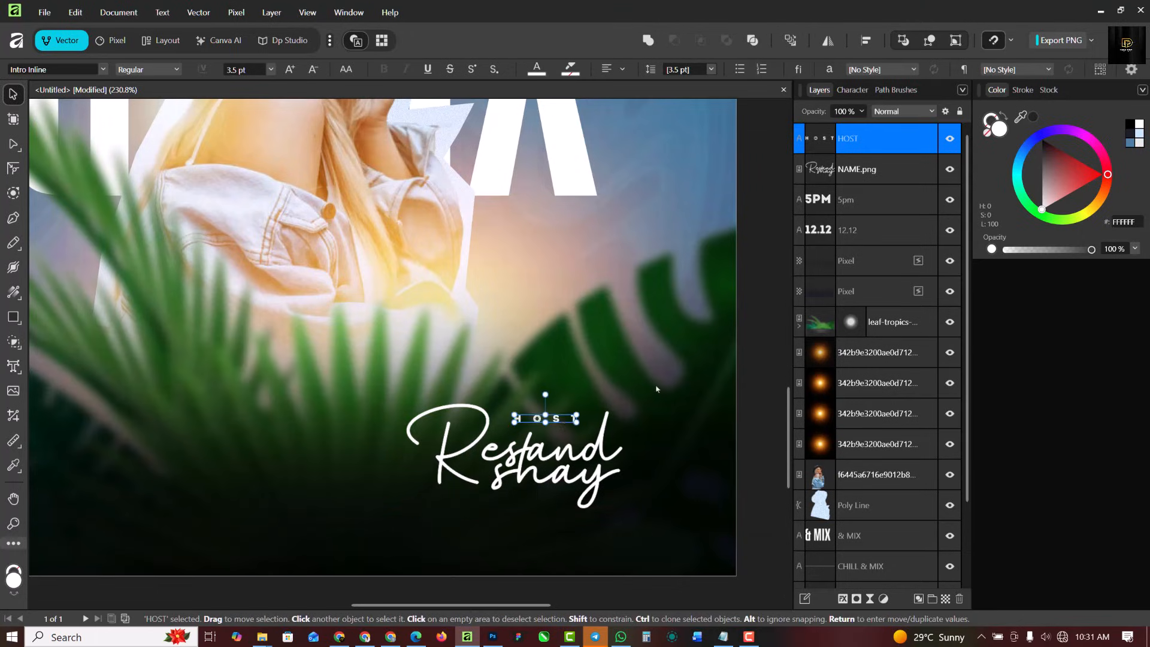
left_click(506, 452)
scroll(506, 452, "down", 3)
scroll(515, 458, "down", 3)
left_click(641, 431)
scroll(647, 390, "up", 3)
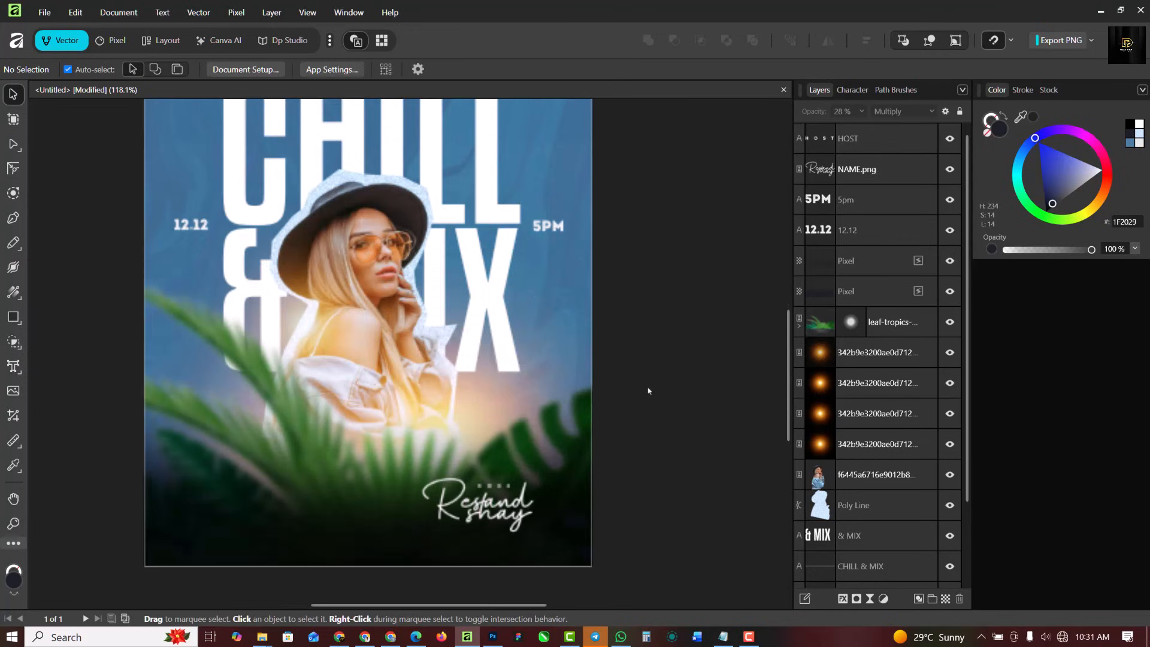
key("ctrl+0")
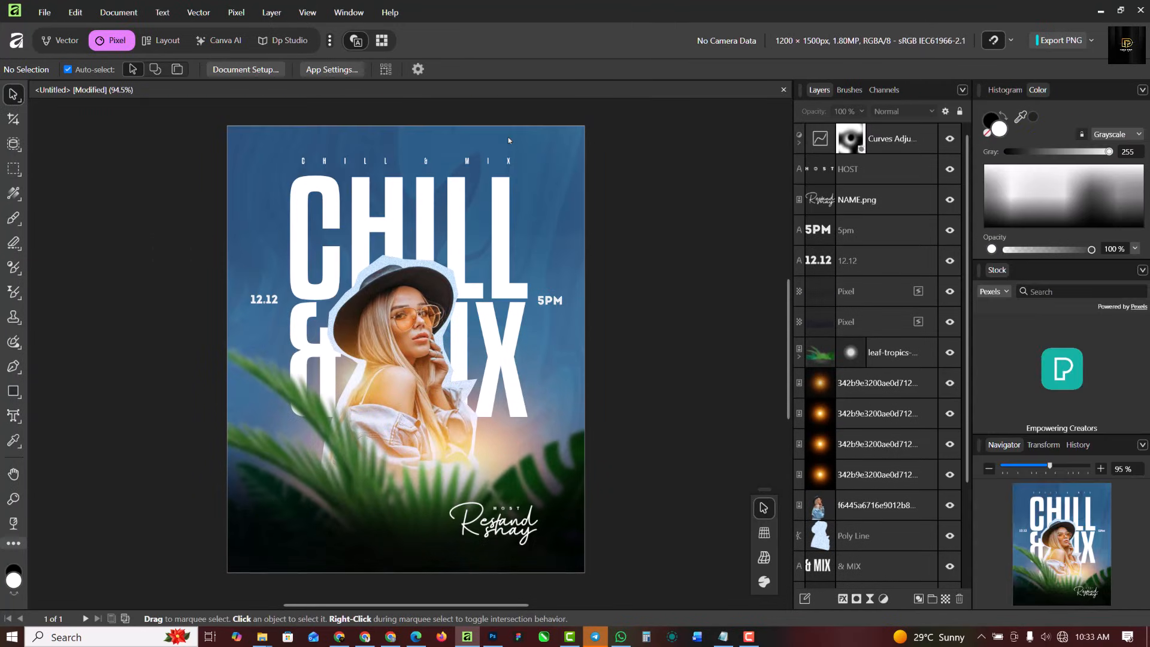
Select the BG.jpg texture layer behind the title.
left_click(509, 140)
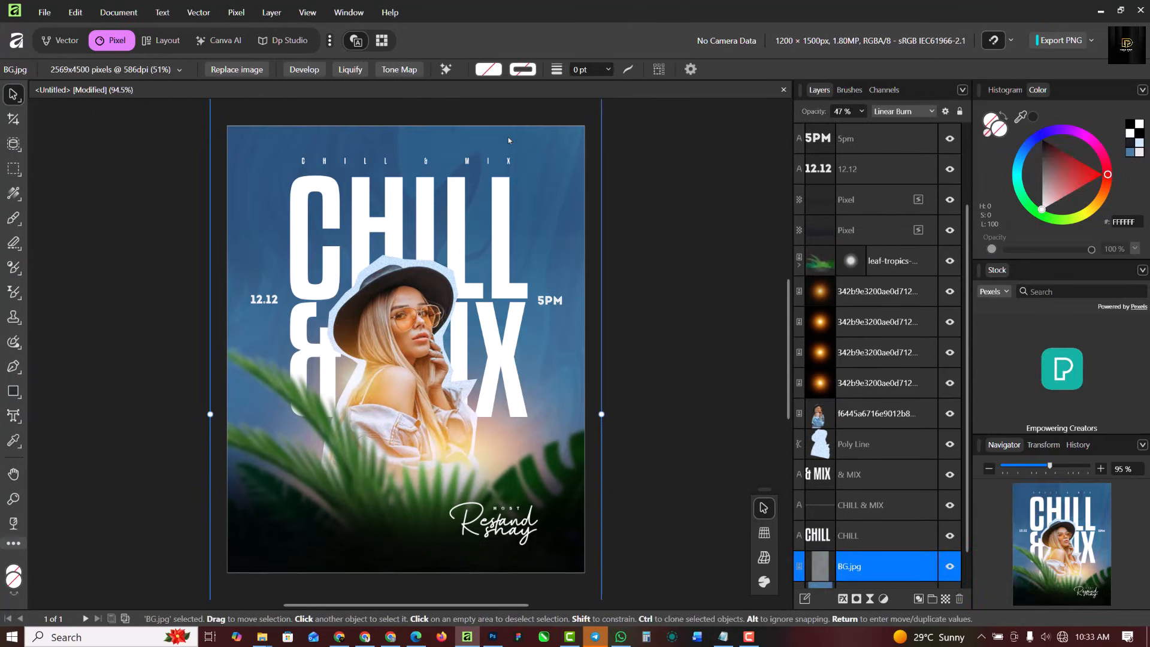